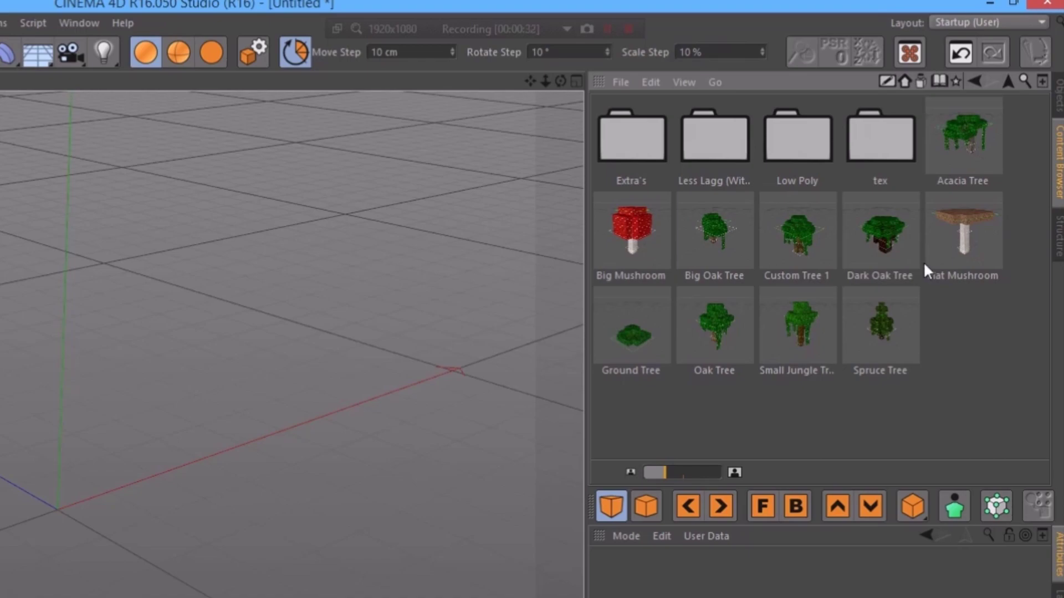
Look through the contents of the Low Poly and Extra's folders in the tree library
double_click(795, 142)
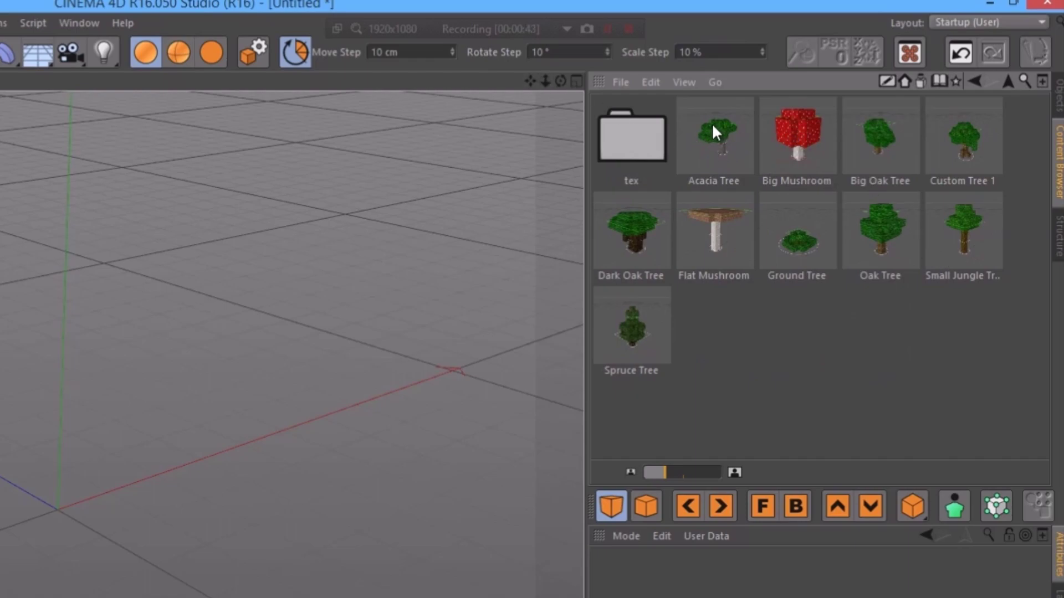
left_click(1009, 81)
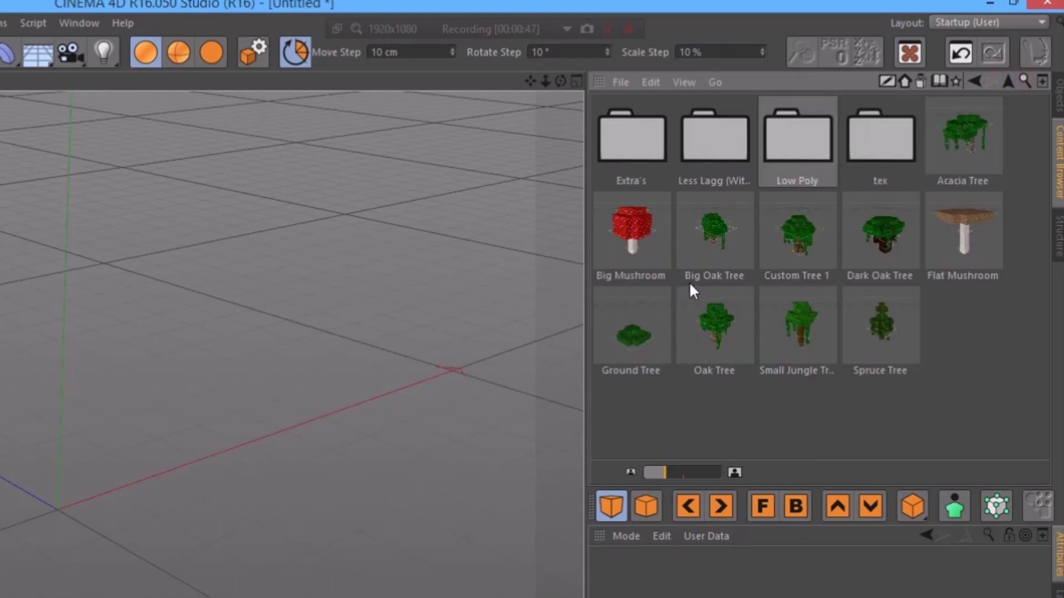
double_click(644, 136)
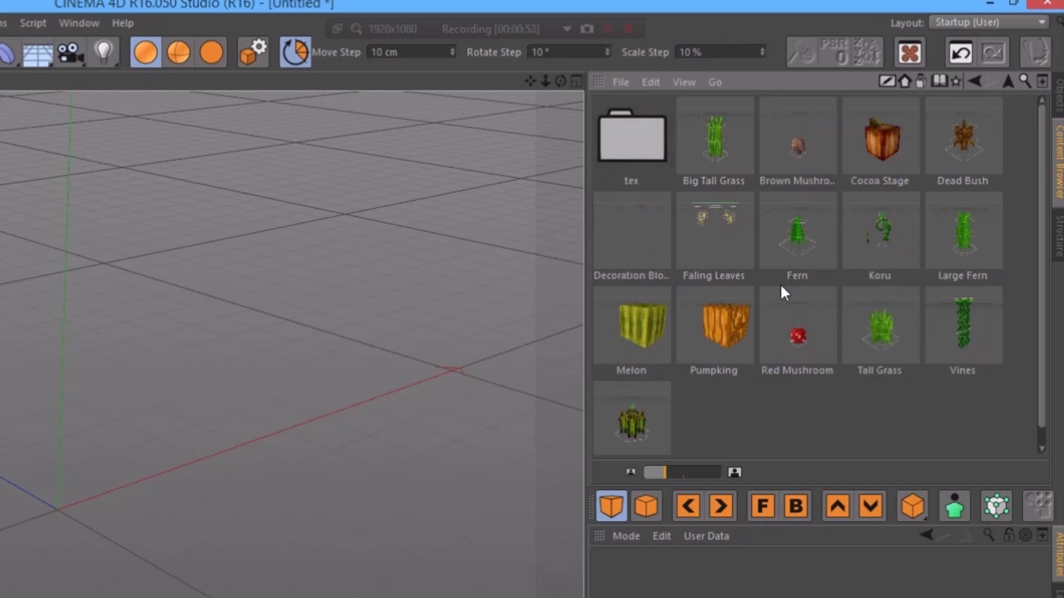
left_click(1008, 83)
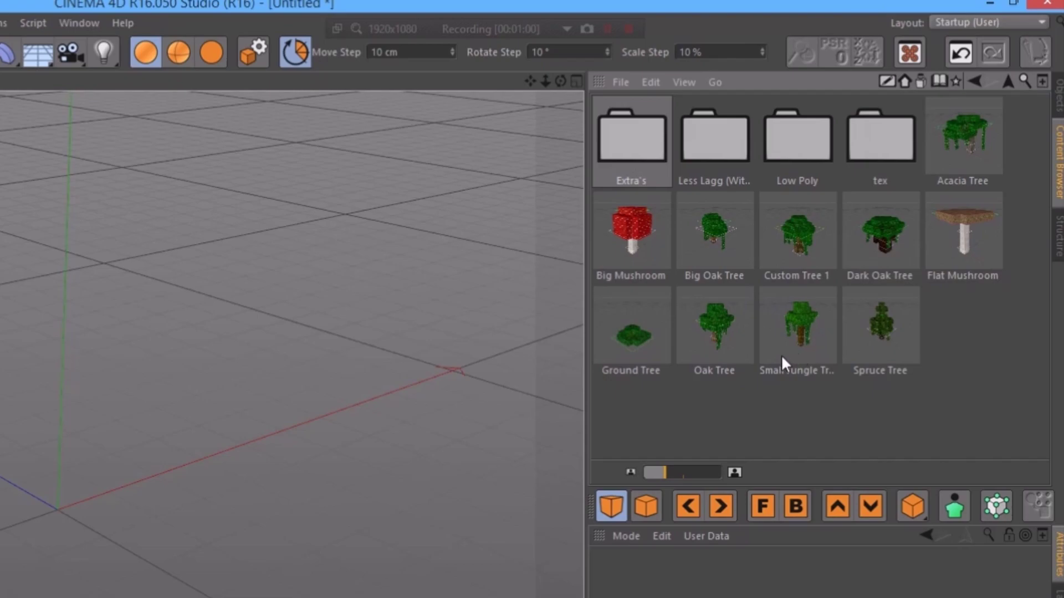
Load the Ground Tree and Custom Tree 1 presets into the scene
double_click(640, 329)
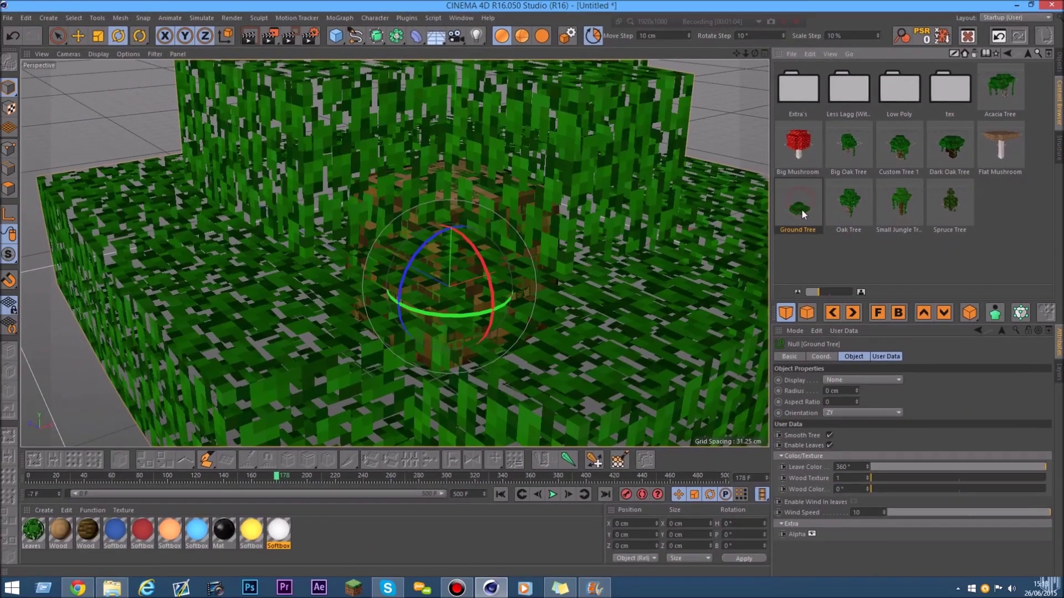
left_click_drag(745, 55, 745, 53)
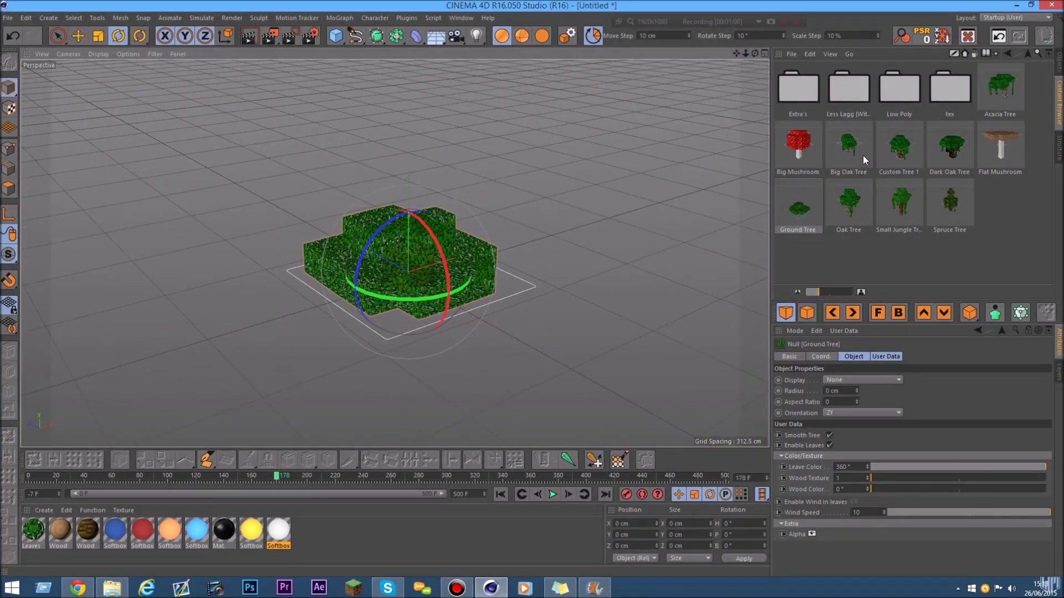
double_click(900, 147)
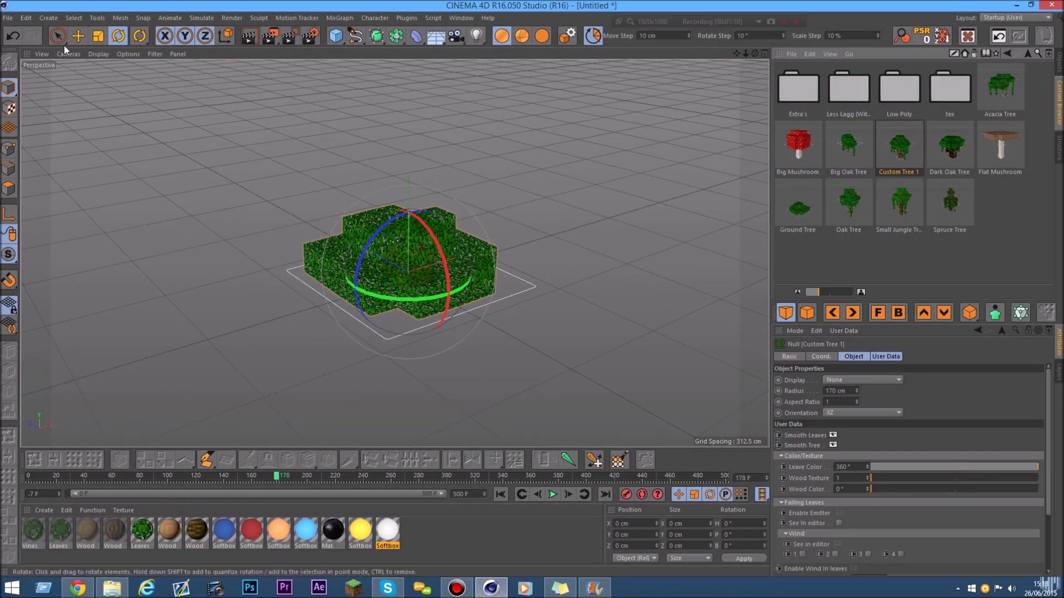
Move the custom tree away from the ground tree to about 831 cm on the Z axis and list the scene objects
left_click(78, 36)
left_click_drag(355, 228, 284, 186)
left_click(599, 186)
mouse_move(745, 54)
left_mouse_down()
mouse_move(726, 54)
mouse_move(755, 54)
left_mouse_up()
left_click(1059, 64)
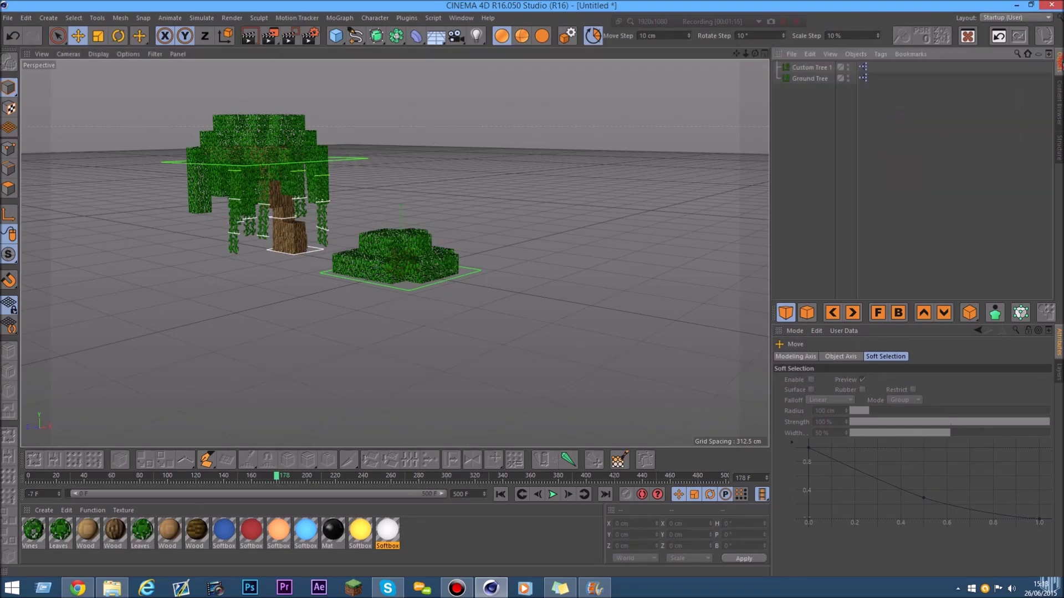
Try to rotate the custom tree's trunk using its Middle Controller
left_click(814, 78)
scroll(415, 266, "up", 5)
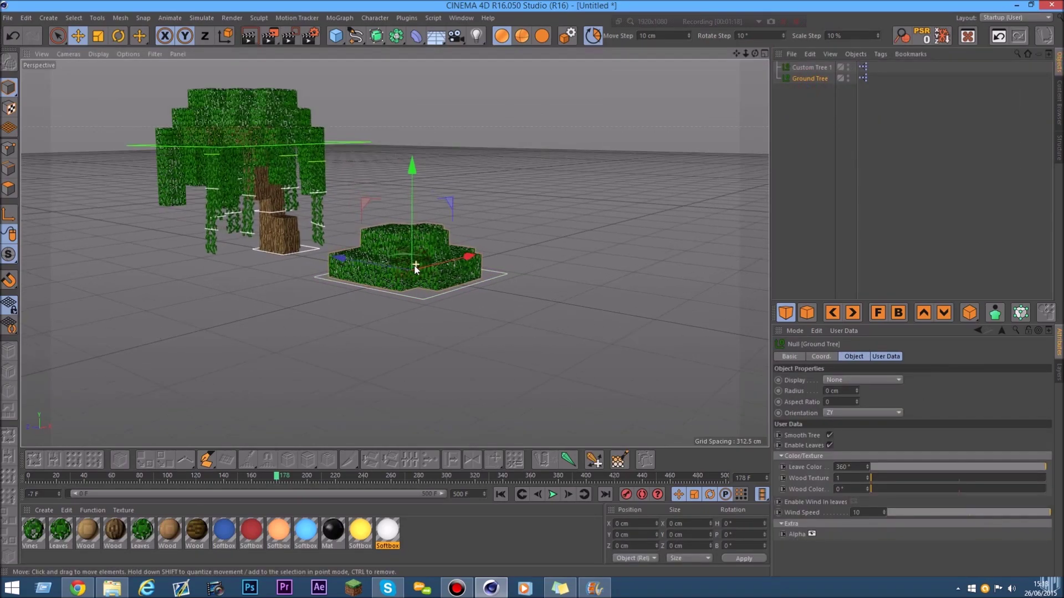
left_click_drag(736, 53, 819, 108)
scroll(406, 306, "up", 1)
scroll(257, 238, "up", 1)
scroll(300, 159, "up", 1)
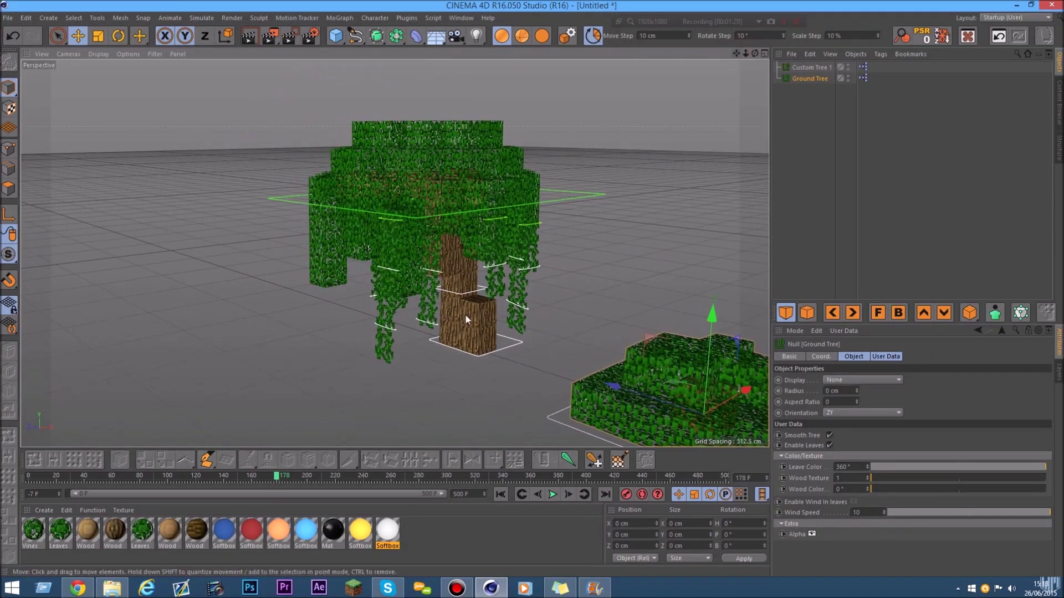
scroll(489, 295, "up", 2)
left_click(490, 284)
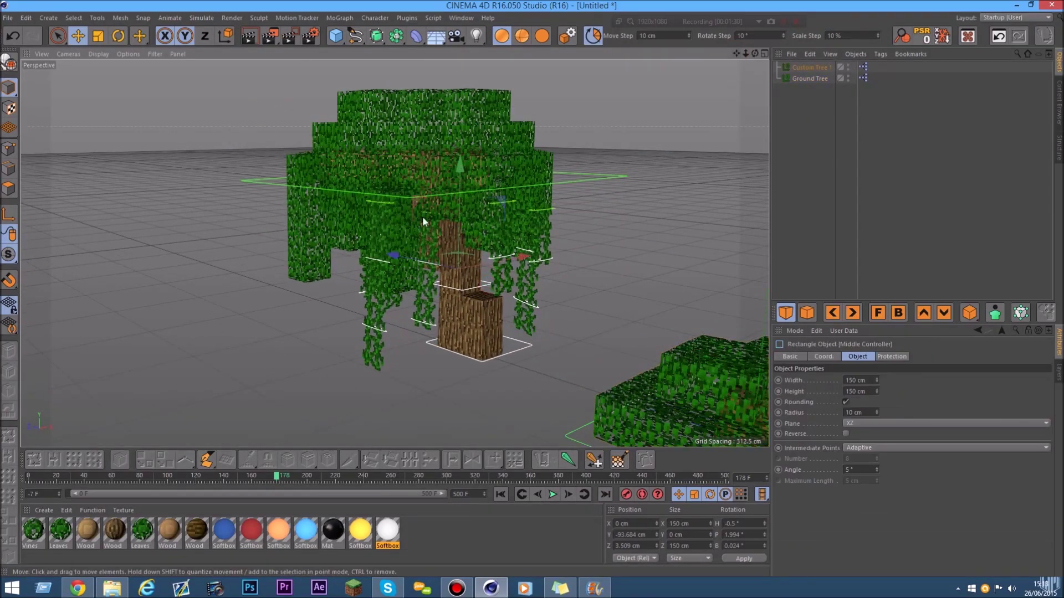
left_click(118, 35)
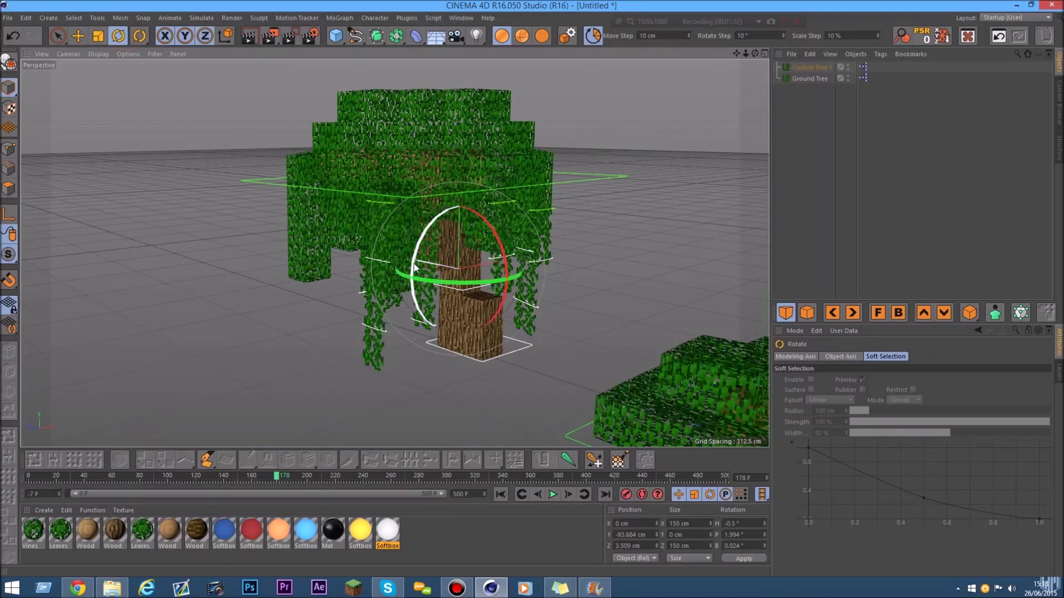
left_click_drag(412, 260, 412, 225)
Examine the custom tree's Leaves Controller and Middle Controller with the Rotate tool
key("e")
left_click(393, 206)
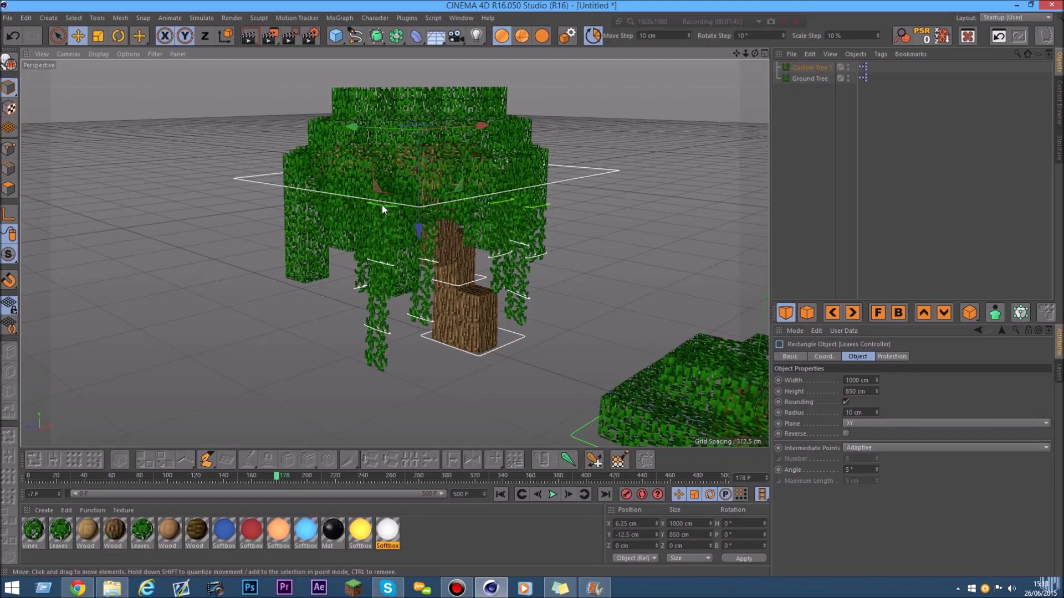
left_click(118, 36)
left_click_drag(745, 54, 755, 35)
scroll(484, 302, "up", 3)
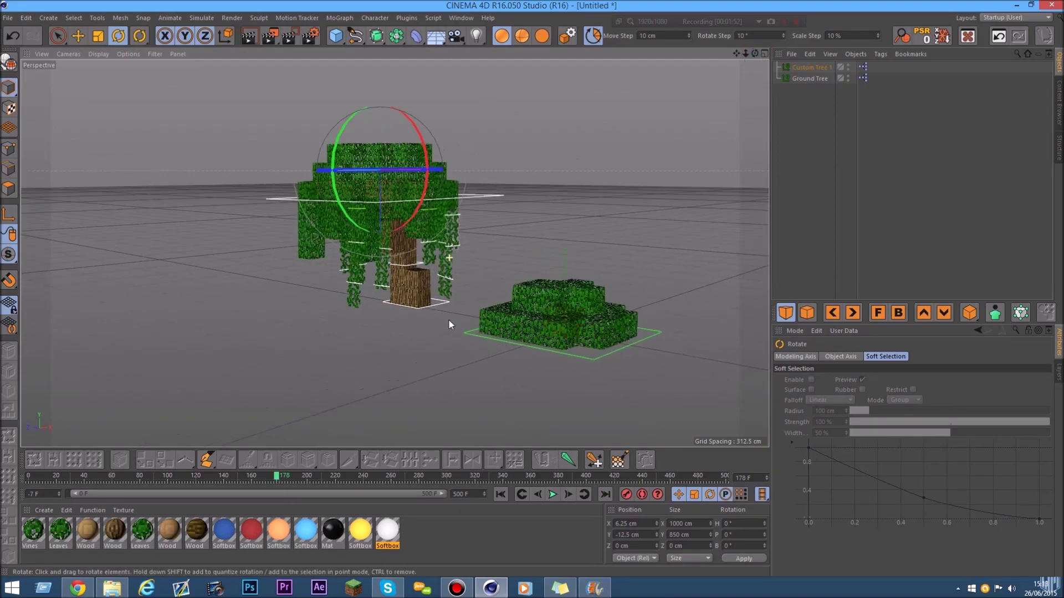
left_click(419, 258)
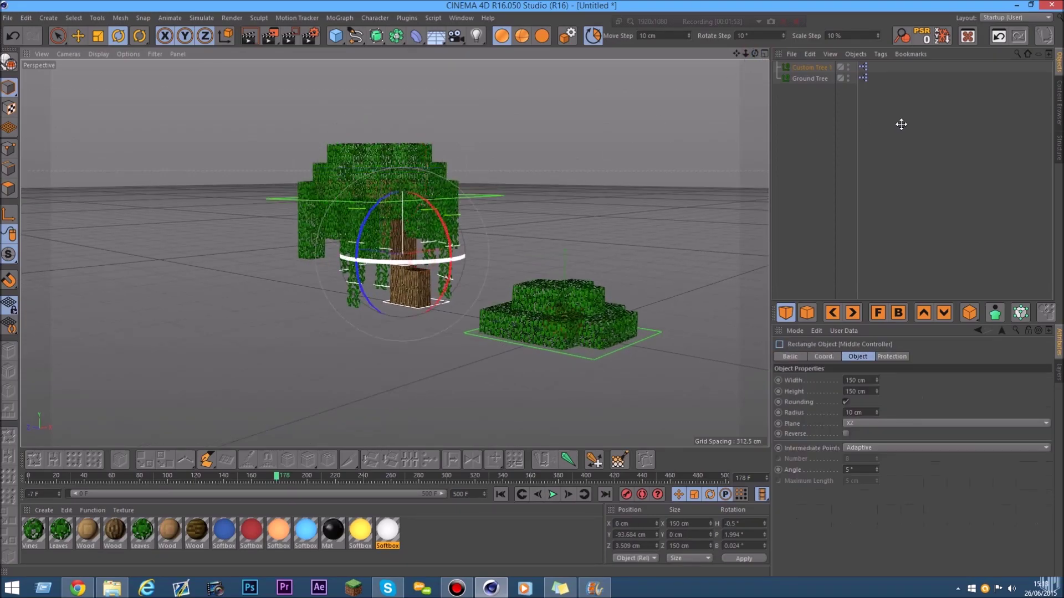
left_click(1059, 102)
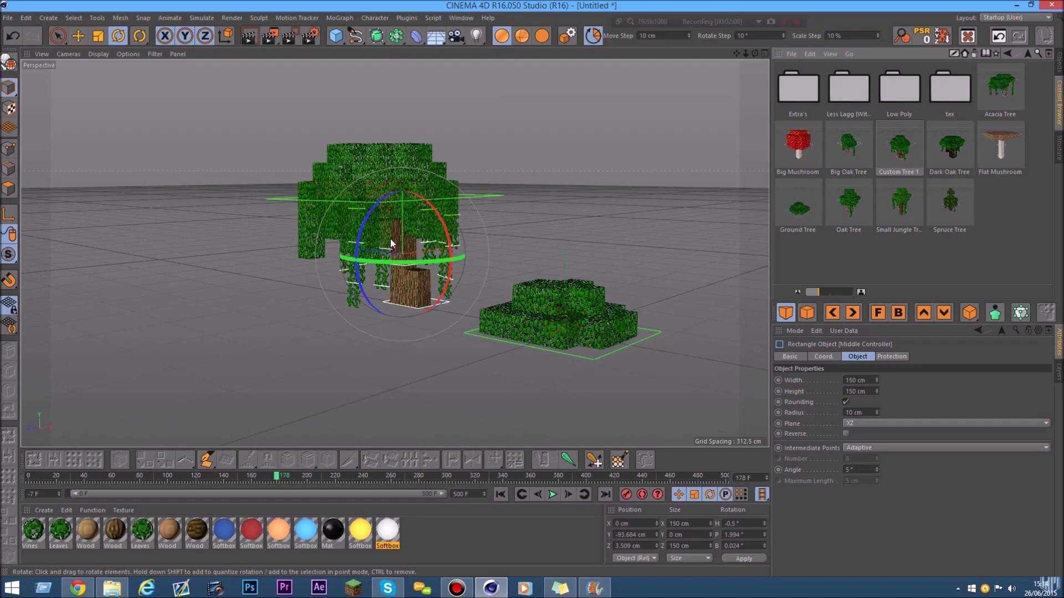
scroll(410, 260, "up", 4)
mouse_move(745, 53)
left_mouse_down()
mouse_move(715, 53)
mouse_move(755, 45)
mouse_move(727, 54)
left_mouse_up()
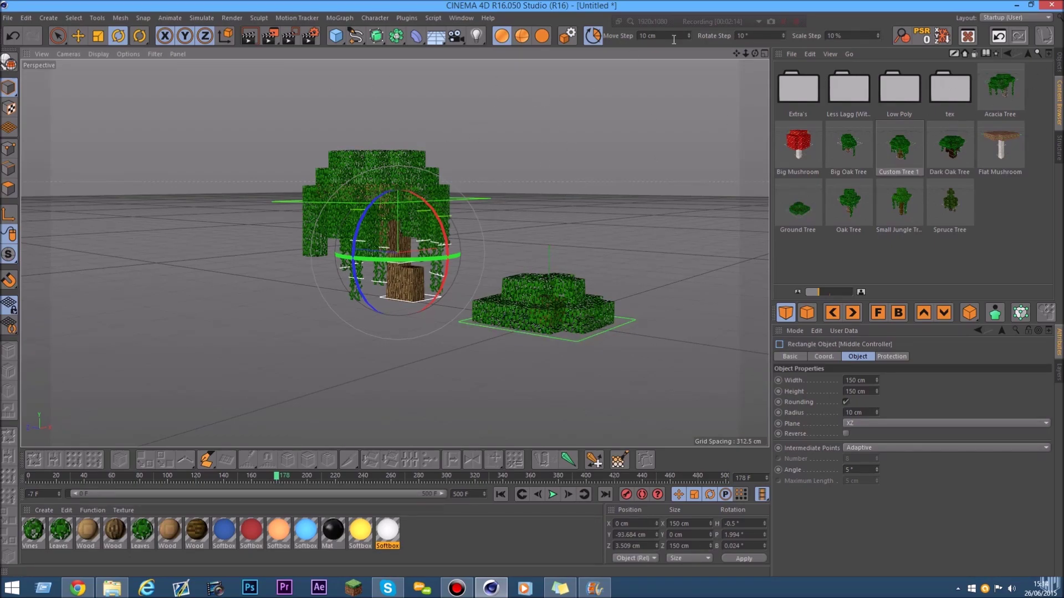
mouse_move(738, 54)
left_mouse_down()
mouse_move(720, 54)
mouse_move(737, 54)
left_mouse_up()
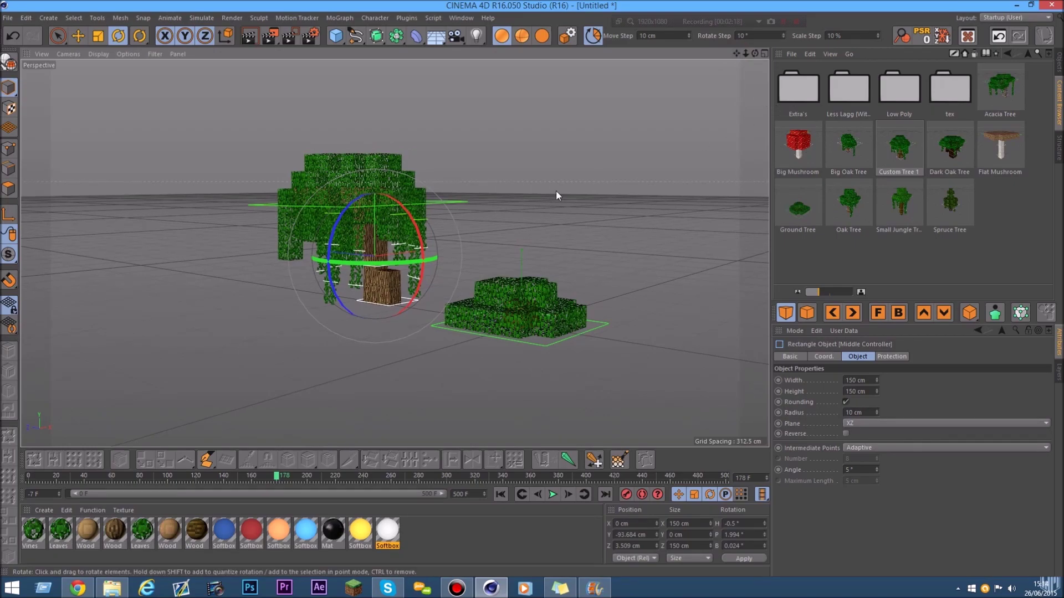
Turn off quantizing and tilt the ground tree slightly with its Base Controller
left_click(1058, 64)
left_click(529, 348)
scroll(529, 345, "up", 2)
mouse_move(486, 328)
left_mouse_down()
mouse_move(497, 300)
mouse_move(485, 309)
left_mouse_up()
left_click(592, 36)
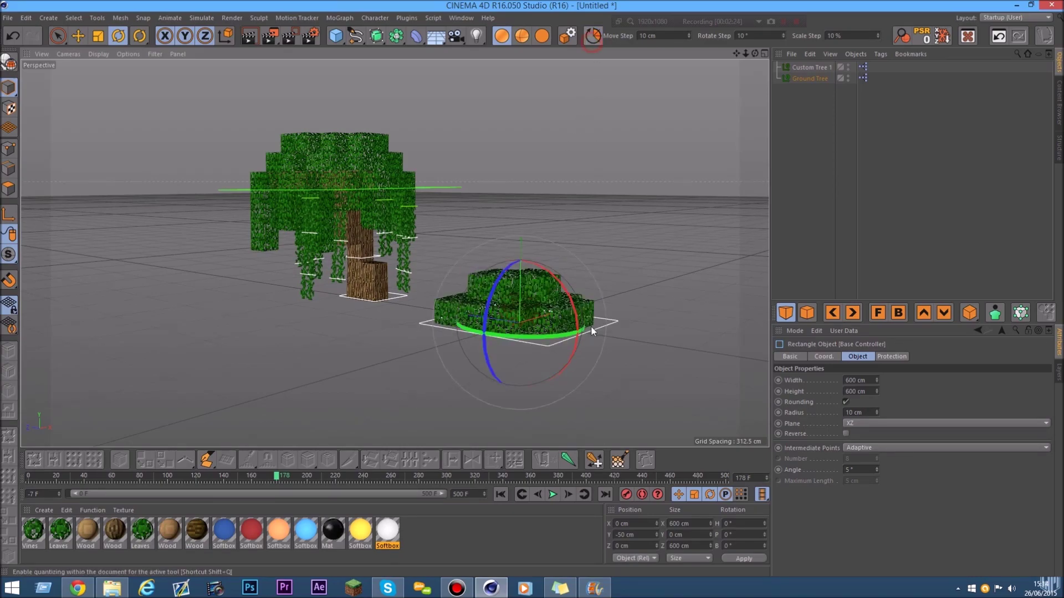
left_click_drag(546, 298, 554, 302)
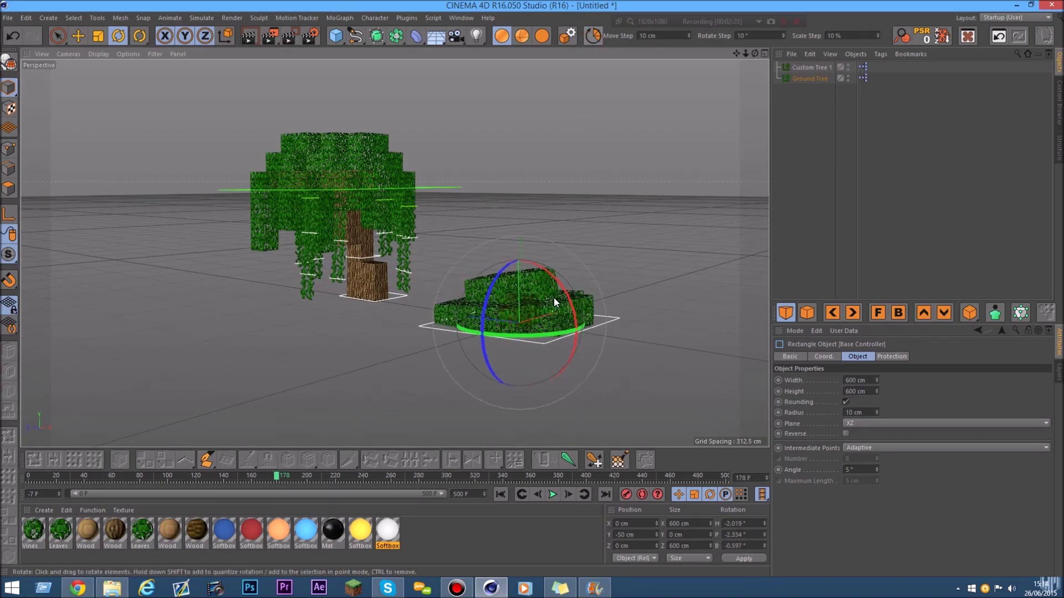
Tilt the custom tree's trunk with its Middle Controller and rotate the crown slightly with its Leaves Controller
left_click(378, 275)
left_click_drag(304, 217, 320, 231)
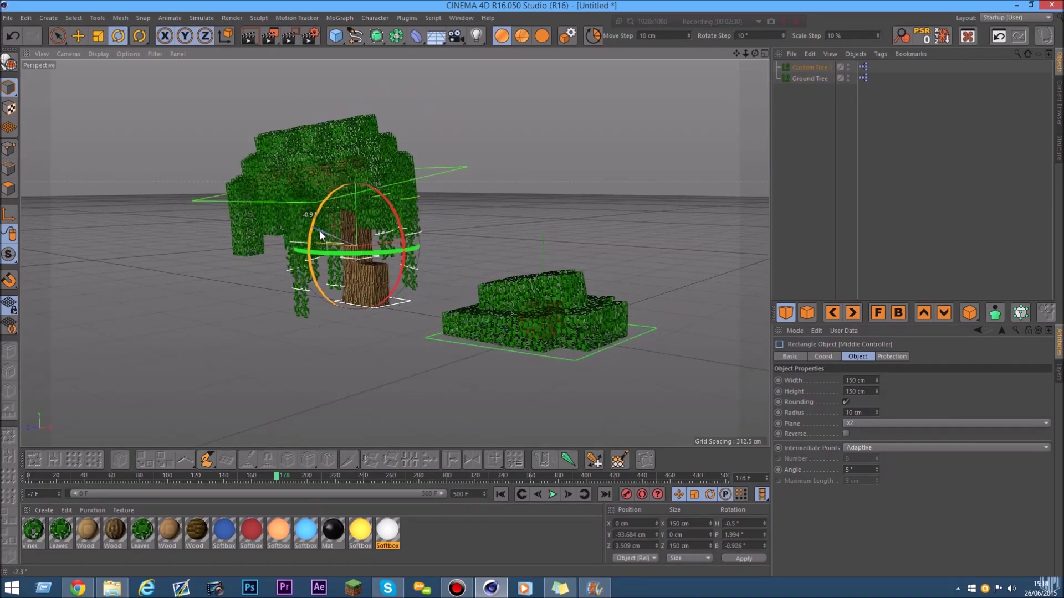
left_click(460, 166)
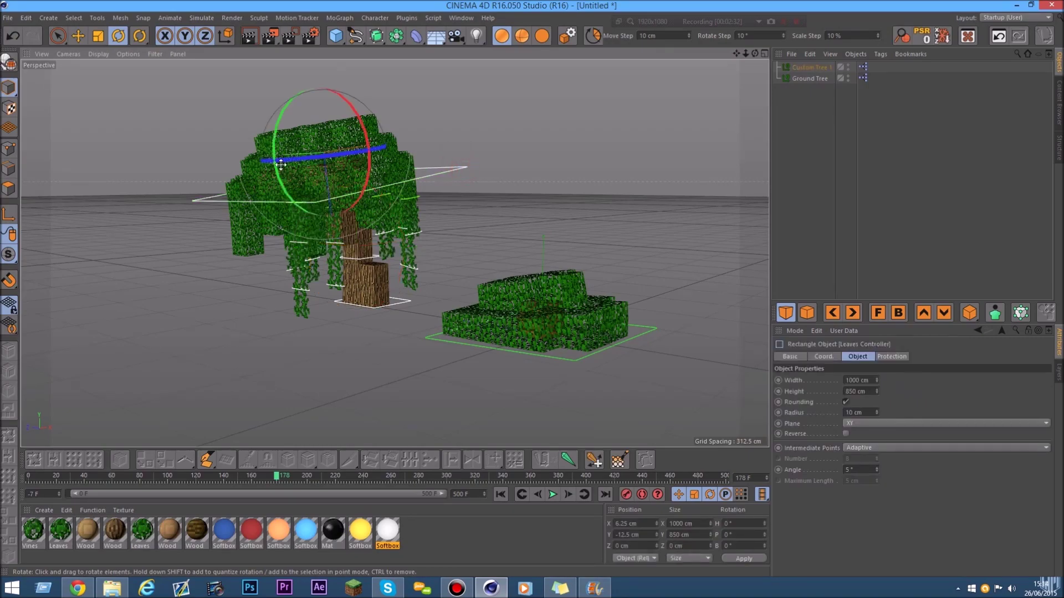
left_click_drag(278, 151, 278, 146)
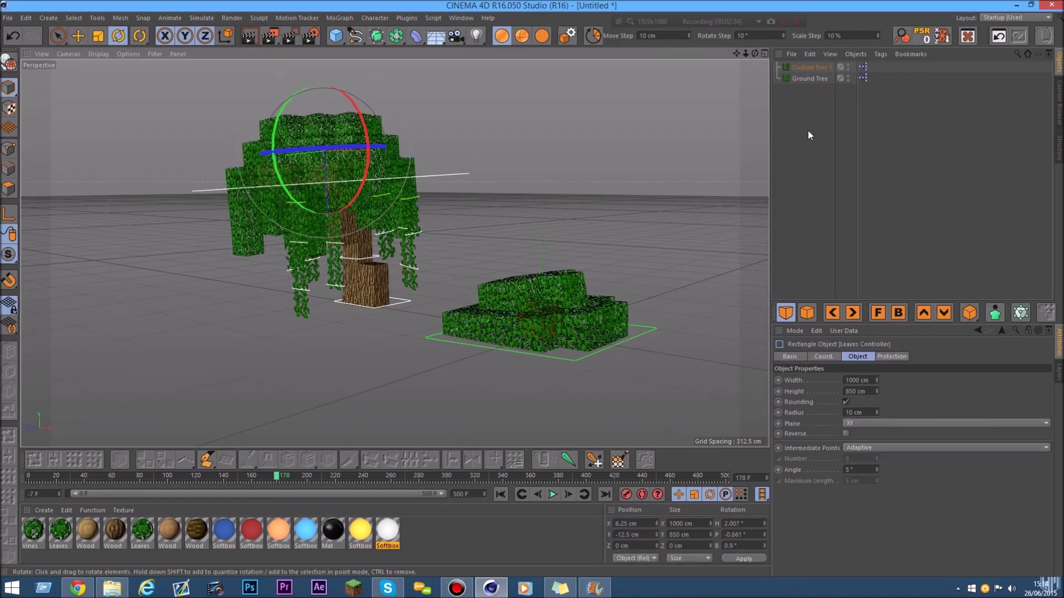
Bend one of the custom tree's hanging vines outward by rotating its vine controllers
mouse_move(408, 266)
left_mouse_down("alt")
mouse_move(333, 266)
mouse_move(426, 260)
left_mouse_up("alt")
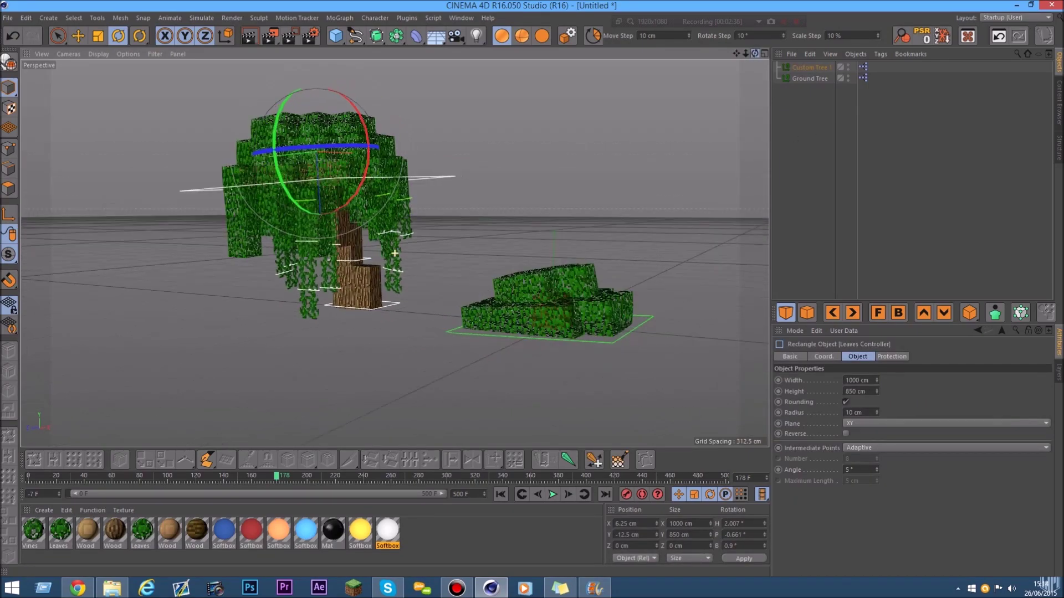
right_click_drag(141, 229, 278, 207, "alt")
left_click(362, 191)
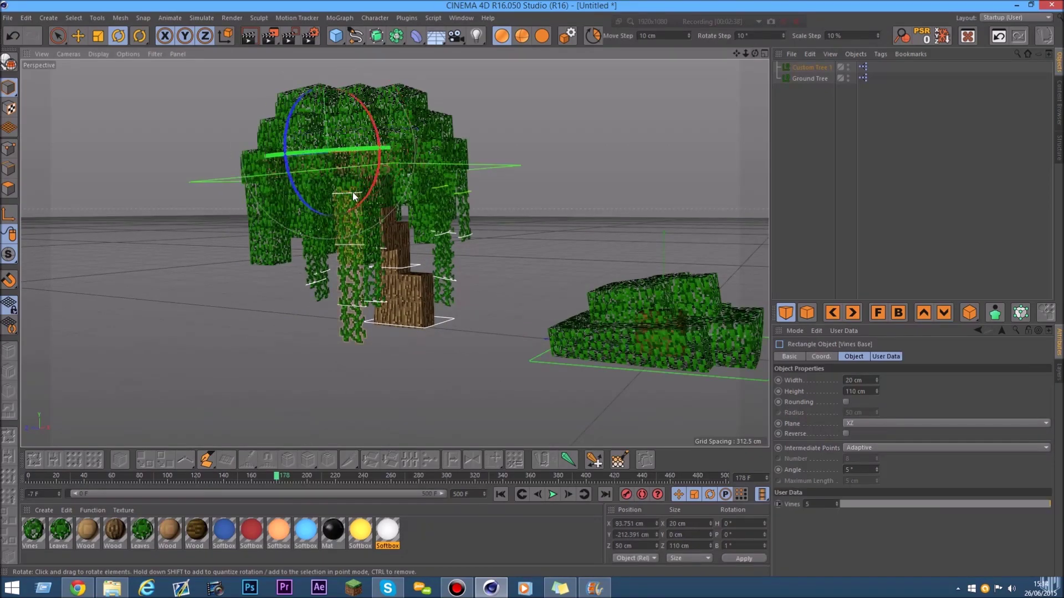
left_click_drag(319, 195, 349, 301)
left_click(351, 283)
left_click_drag(249, 290, 268, 310)
left_click_drag(755, 53, 547, 264)
scroll(546, 264, "up", 1)
Turn off the Alpha option for the ground tree and inspect its leaves up close
left_click_drag(804, 118, 801, 71)
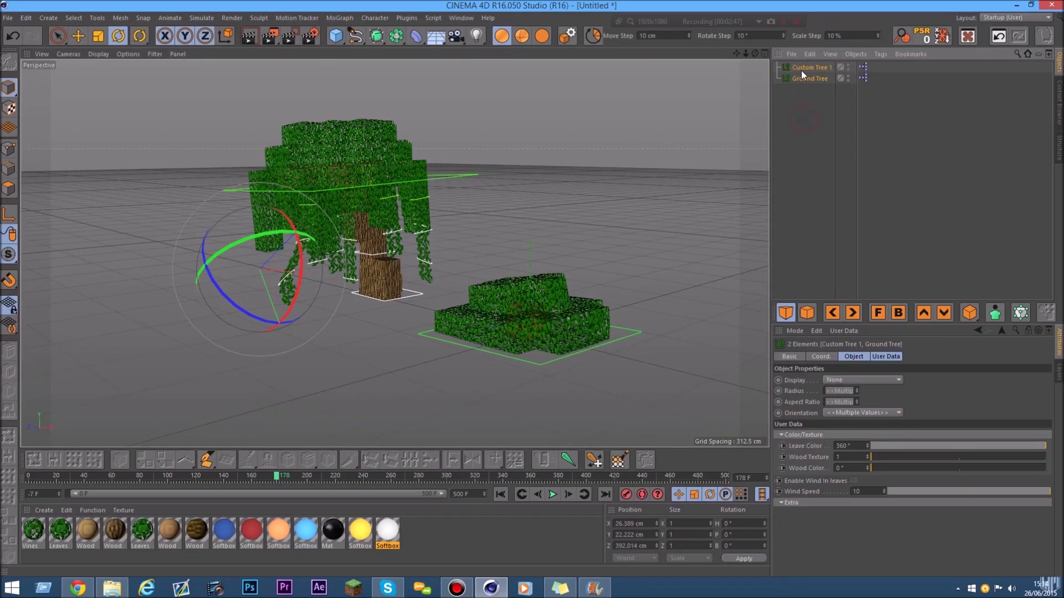
left_click(802, 79)
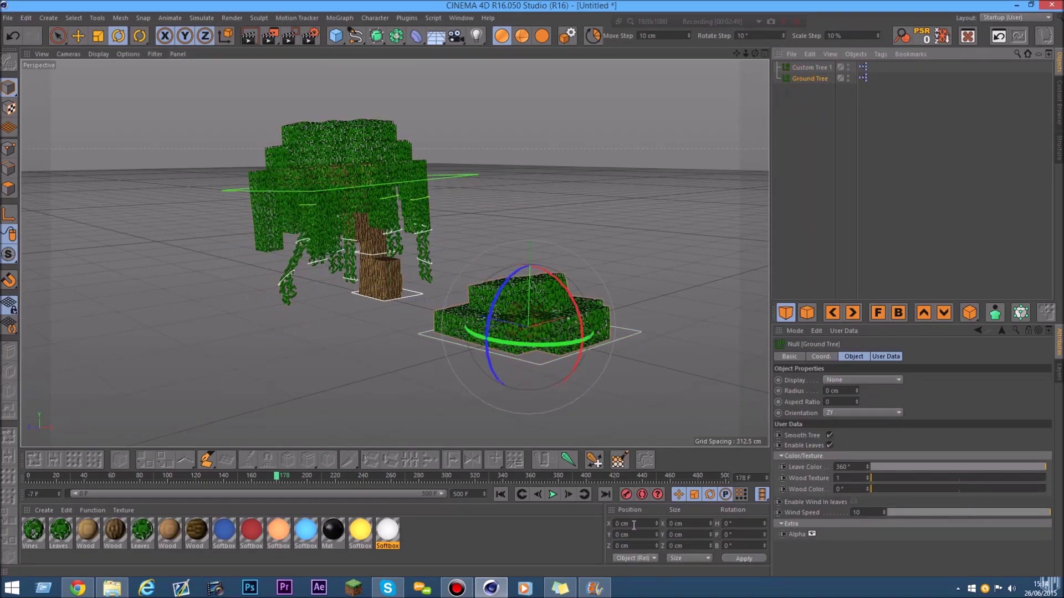
left_click(812, 535)
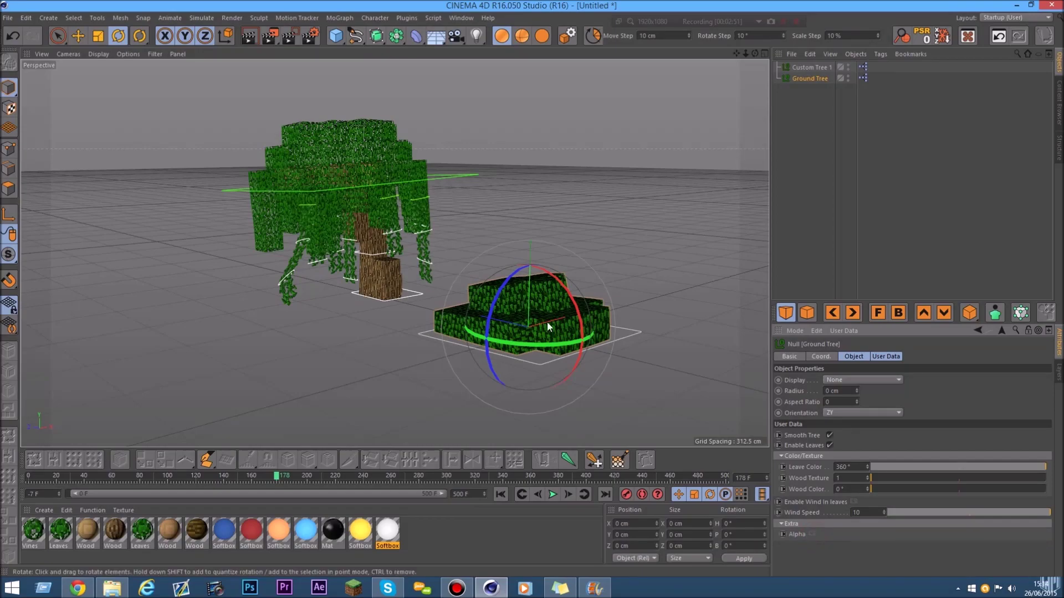
scroll(554, 332, "up", 4)
scroll(575, 353, "up", 2)
left_click_drag(754, 54, 549, 78)
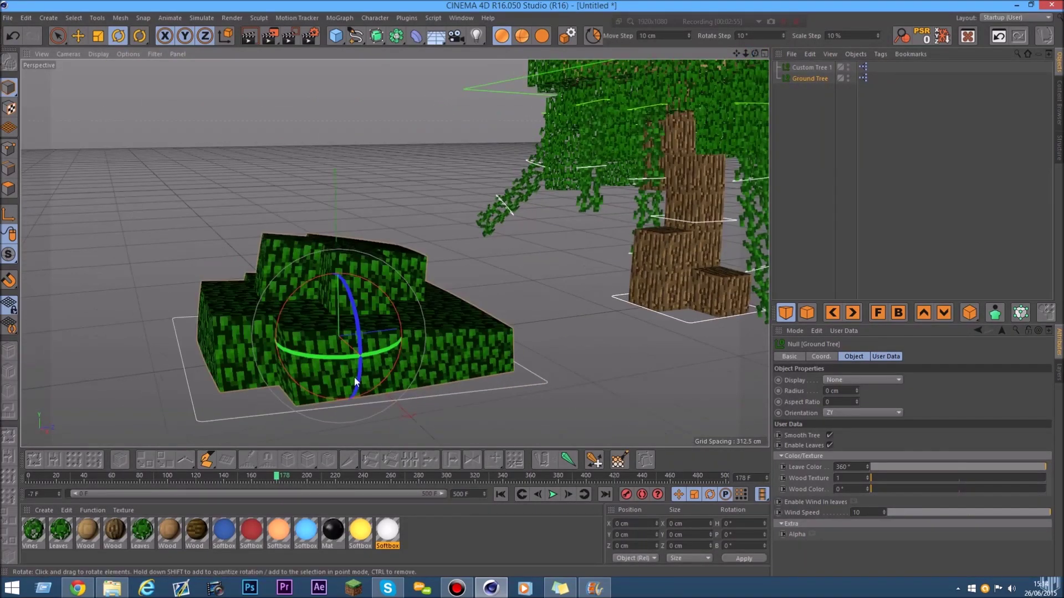
left_click_drag(745, 53, 787, 69)
Turn the custom tree's Alpha option off to compare its leaves, and switch it back on
left_click(810, 67)
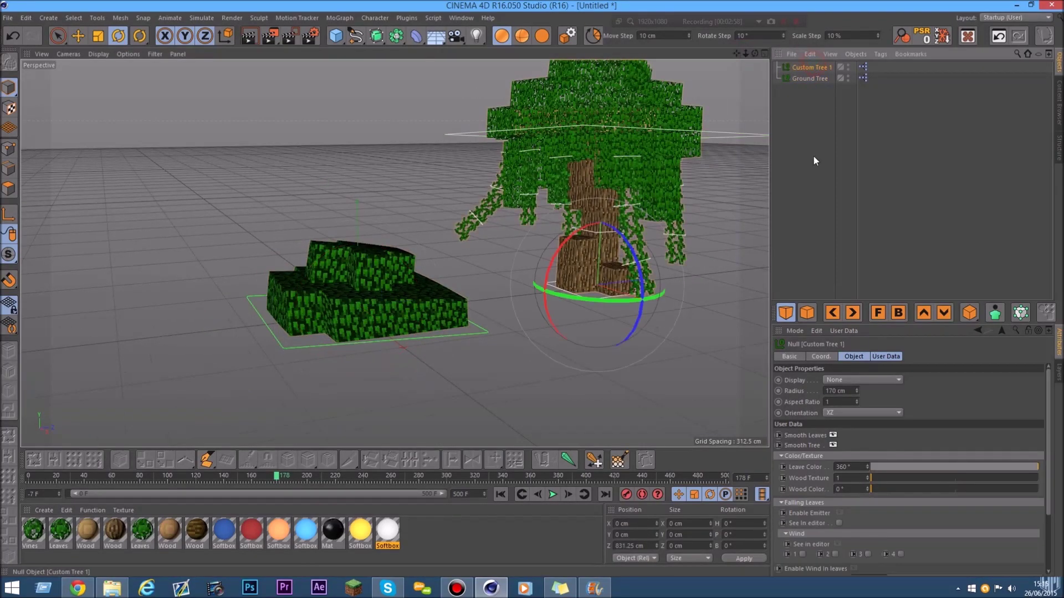
left_click_drag(1048, 443, 1048, 543)
left_click(845, 524)
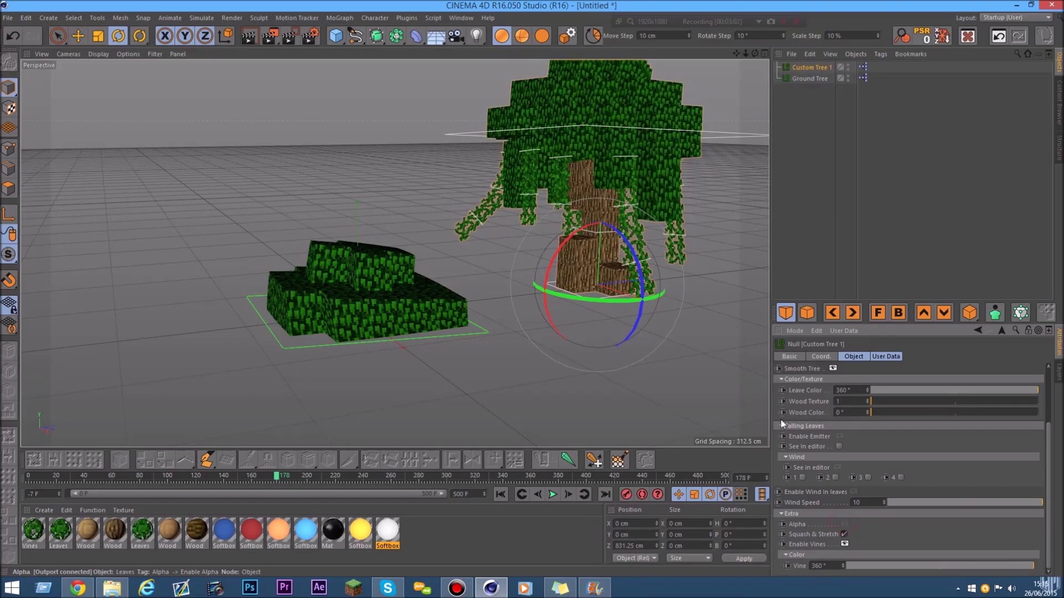
left_click_drag(745, 55, 809, 172)
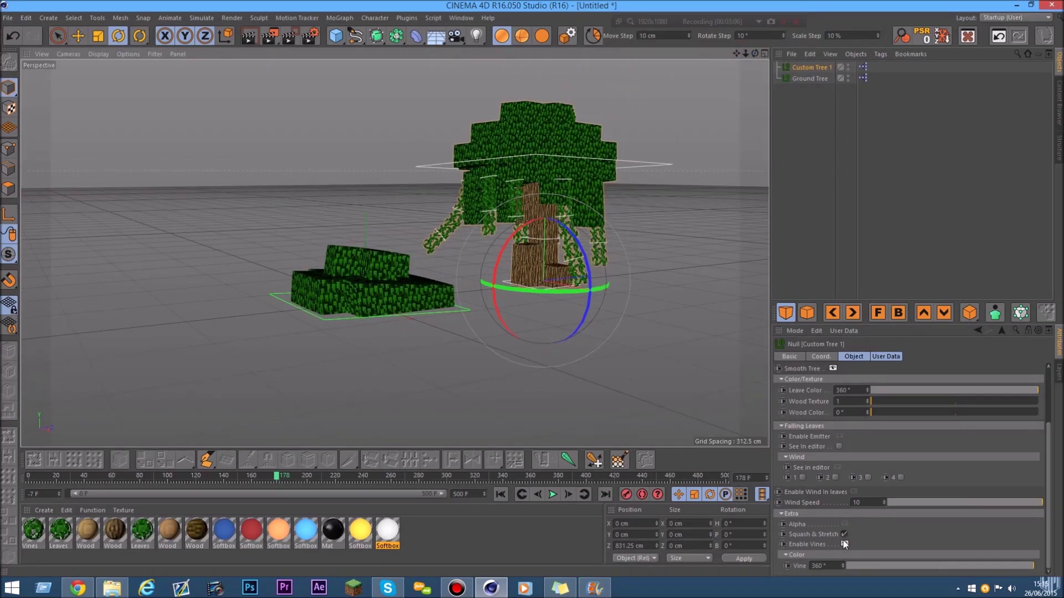
left_click(844, 524)
Compare the user data shared by both trees with the ground tree's own, leaving both trees selected
left_click_drag(831, 142, 781, 59)
left_click(879, 357)
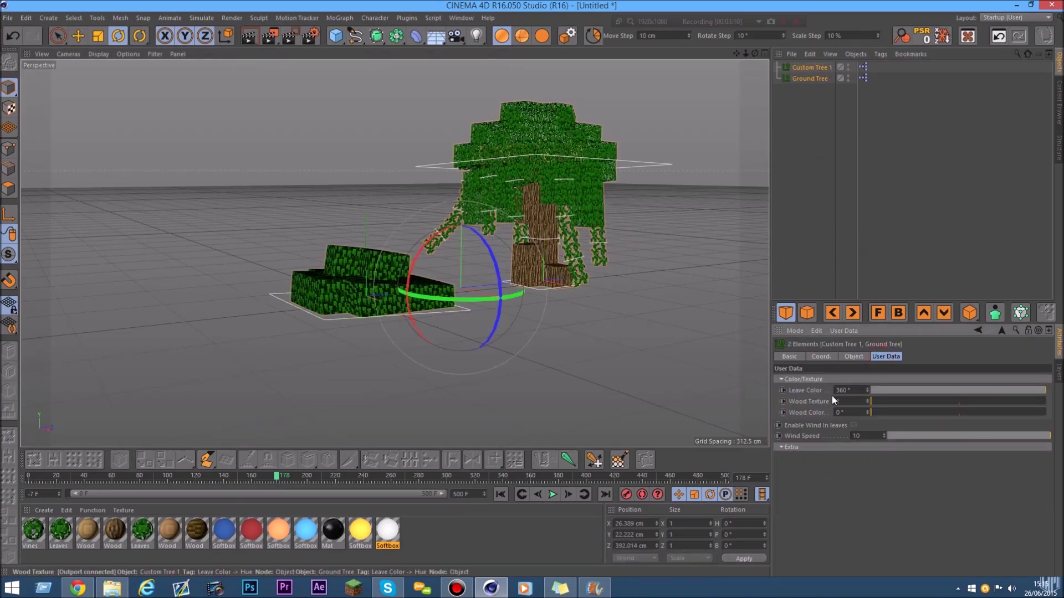
left_click(799, 79)
left_click(782, 468)
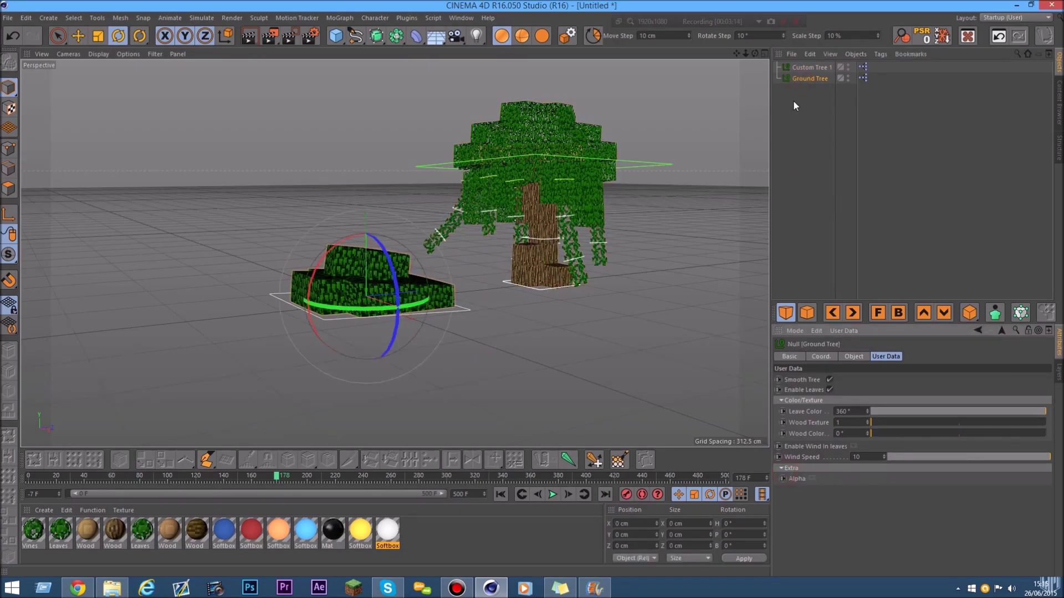
left_click_drag(794, 102, 817, 10)
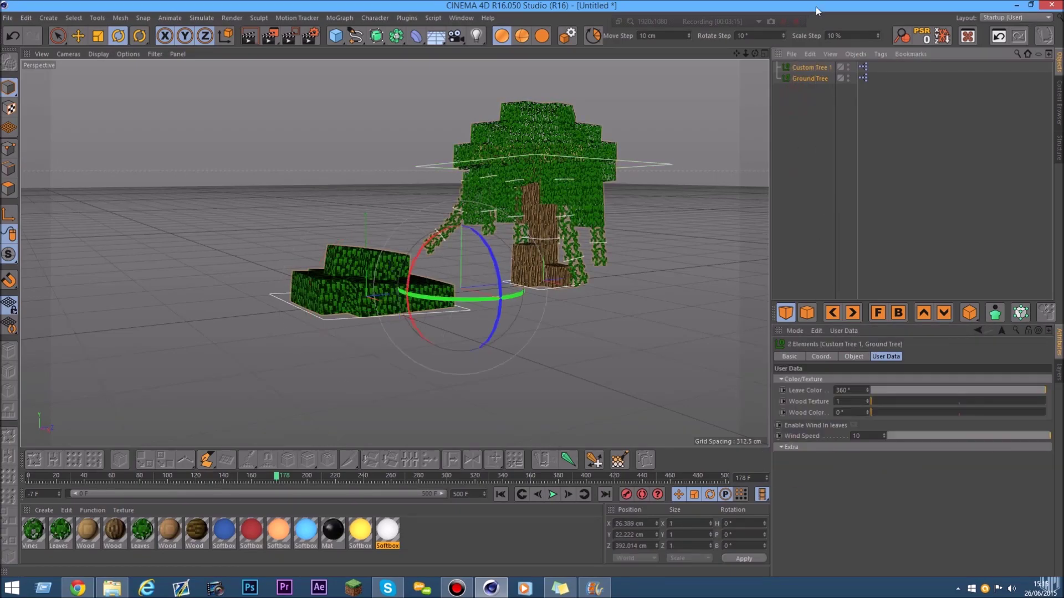
Delete both trees from the scene and look inside the pack's Less Lagg folder, returning to the main tree folder
key("Delete")
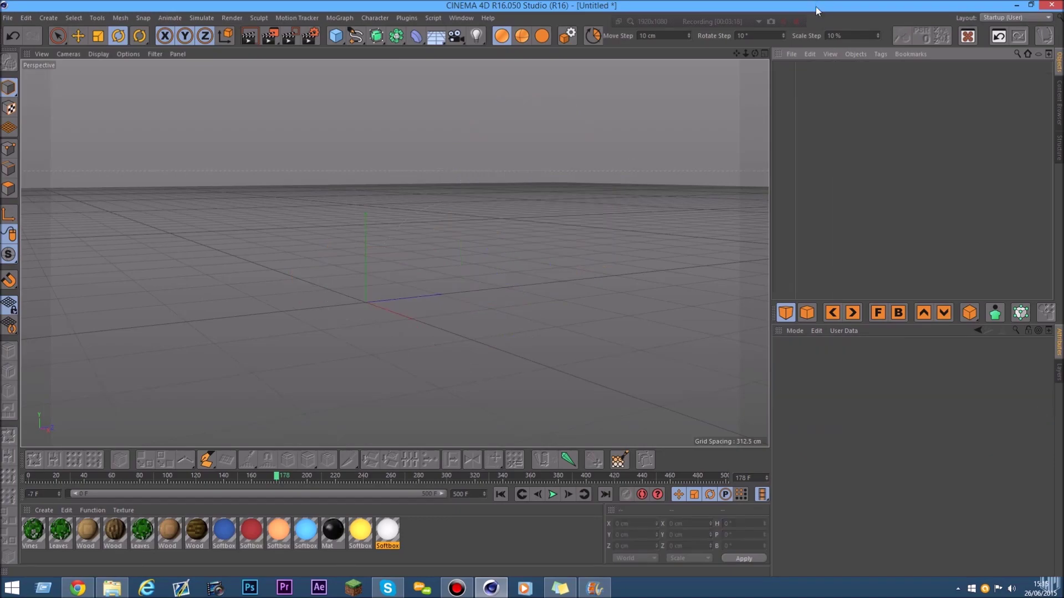
left_click(1058, 102)
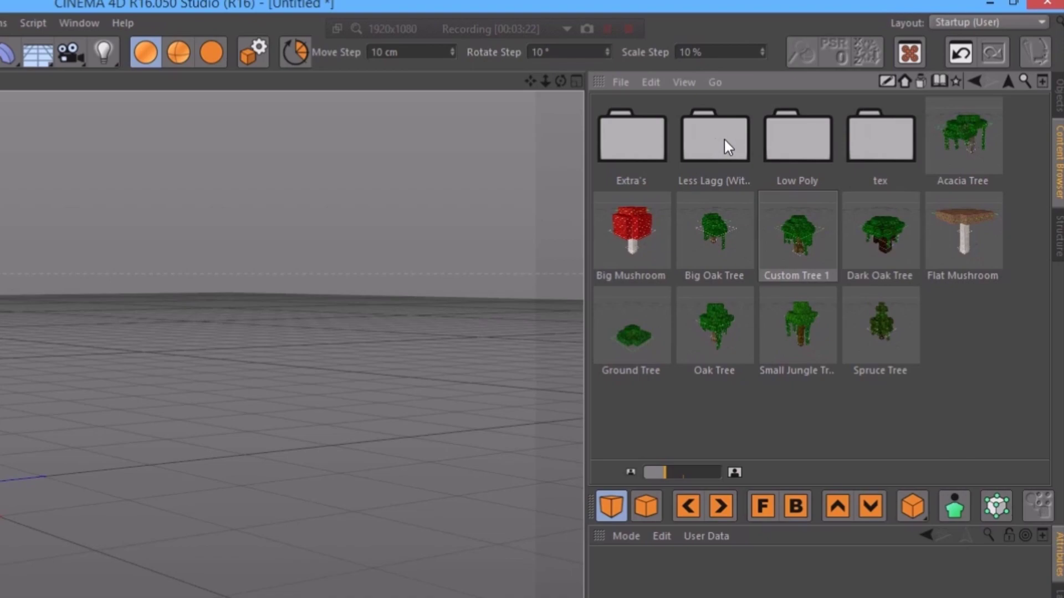
left_click(853, 91)
double_click(725, 141)
left_click(1010, 80)
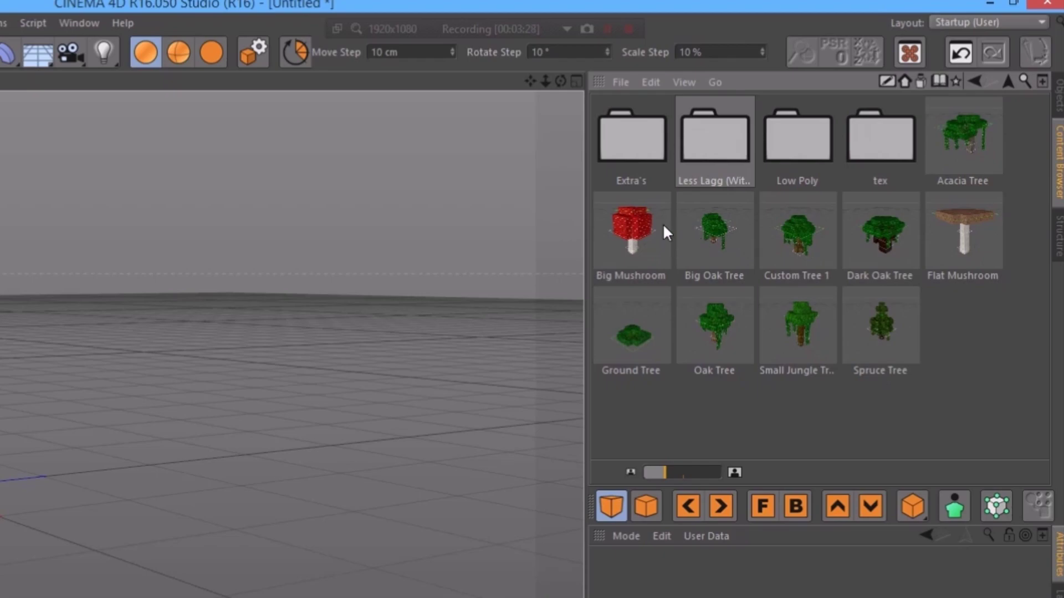
Load the Oak Tree, Ground Tree and Custom Tree 1 from the pack's Low Poly folder into the scene
left_click_drag(544, 81, 565, 113)
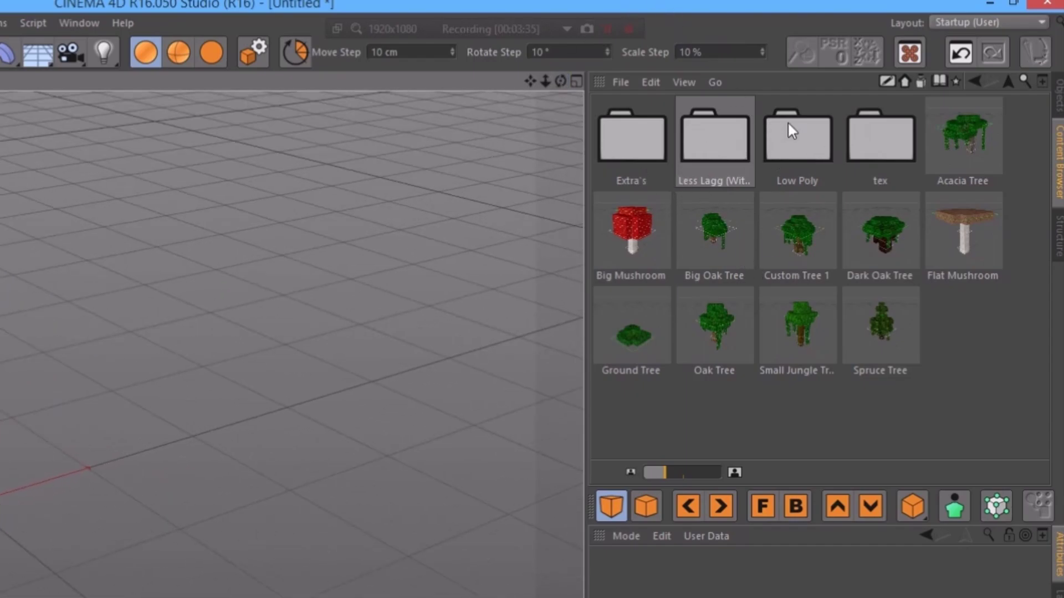
double_click(813, 139)
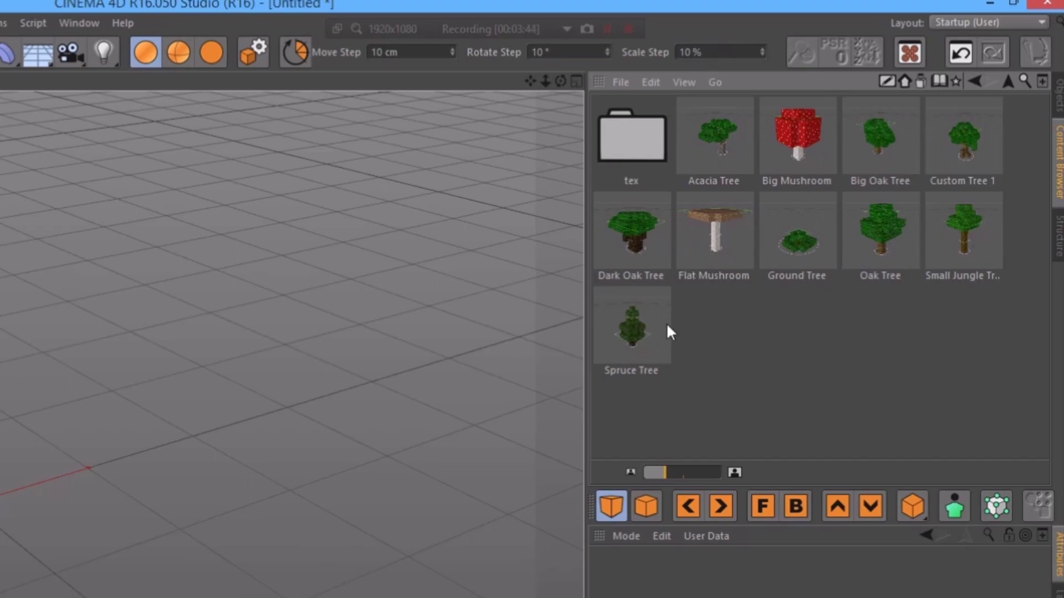
double_click(879, 251)
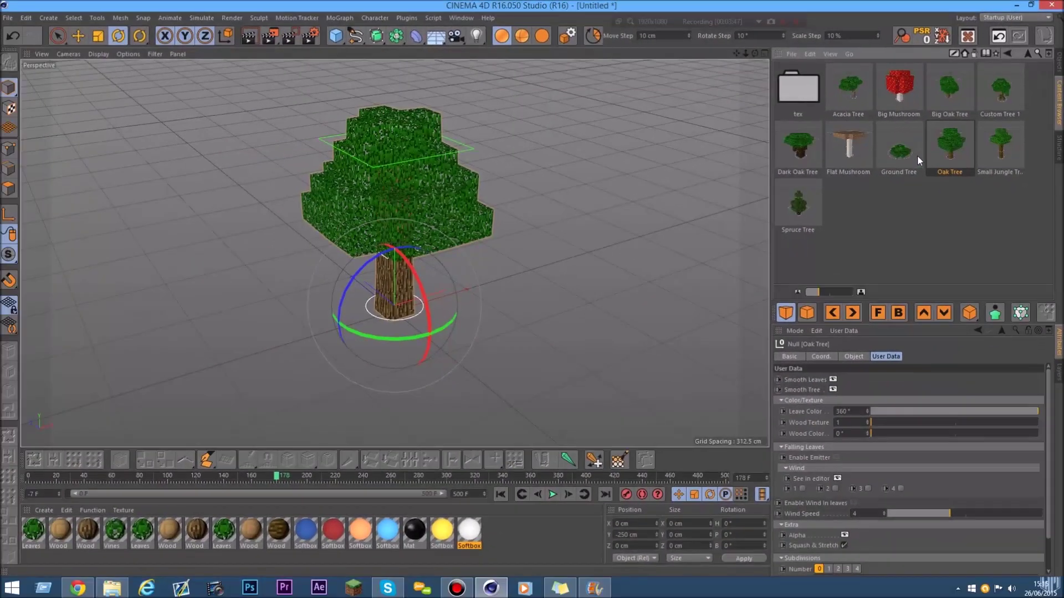
left_click(797, 239)
double_click(893, 161)
double_click(1001, 90)
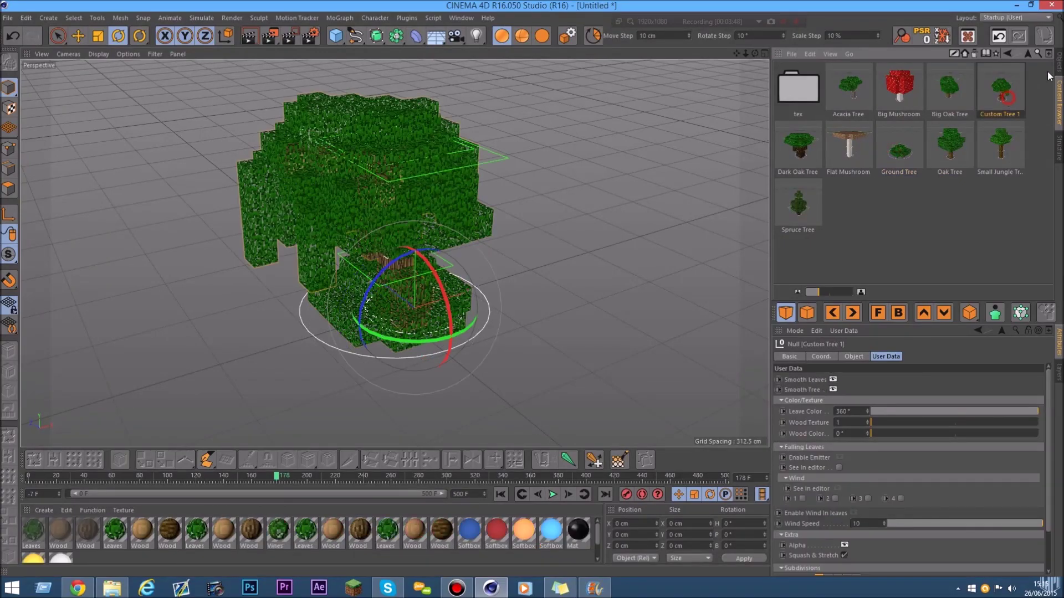
Spread the trees apart along Z, placing the custom tree at about 941 cm and the ground tree at about -1081 cm
left_click(1059, 63)
left_click_drag(746, 53, 780, 60)
left_click(78, 36)
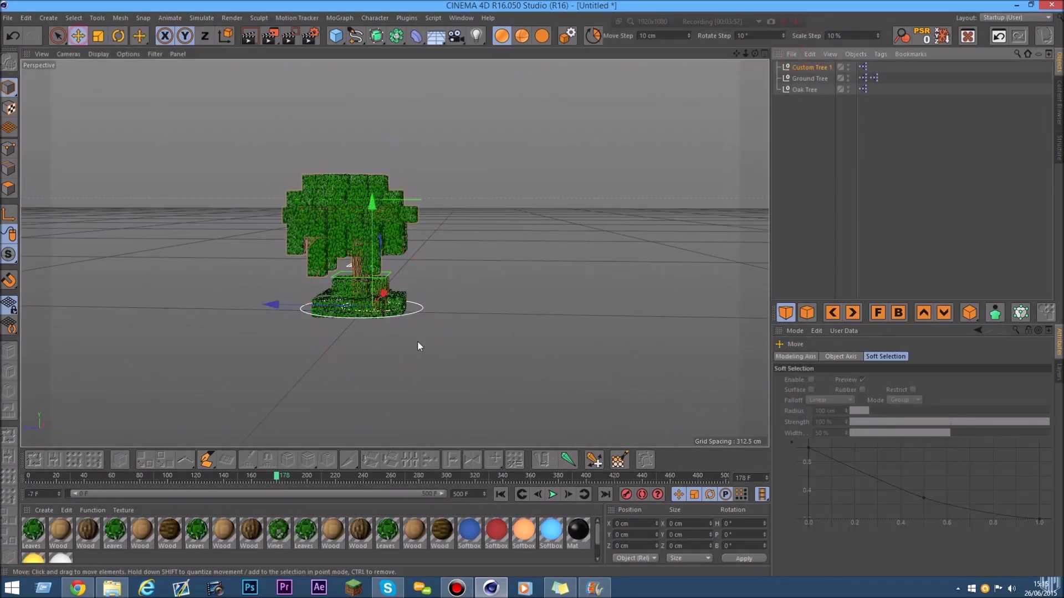
left_click_drag(314, 304, 176, 301)
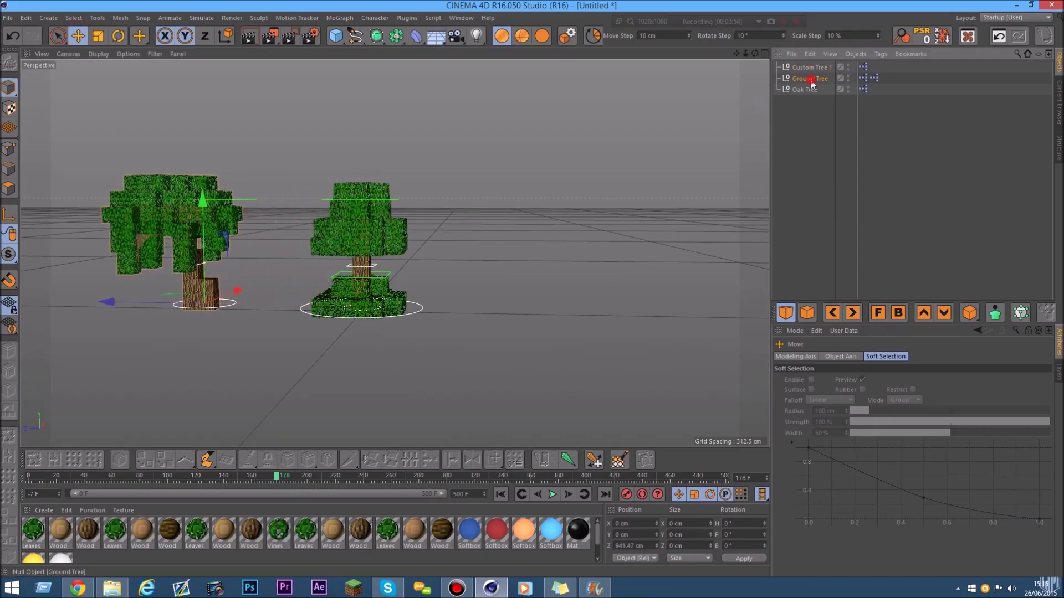
left_click(377, 253)
left_click_drag(302, 305, 485, 307)
scroll(385, 194, "up", 4)
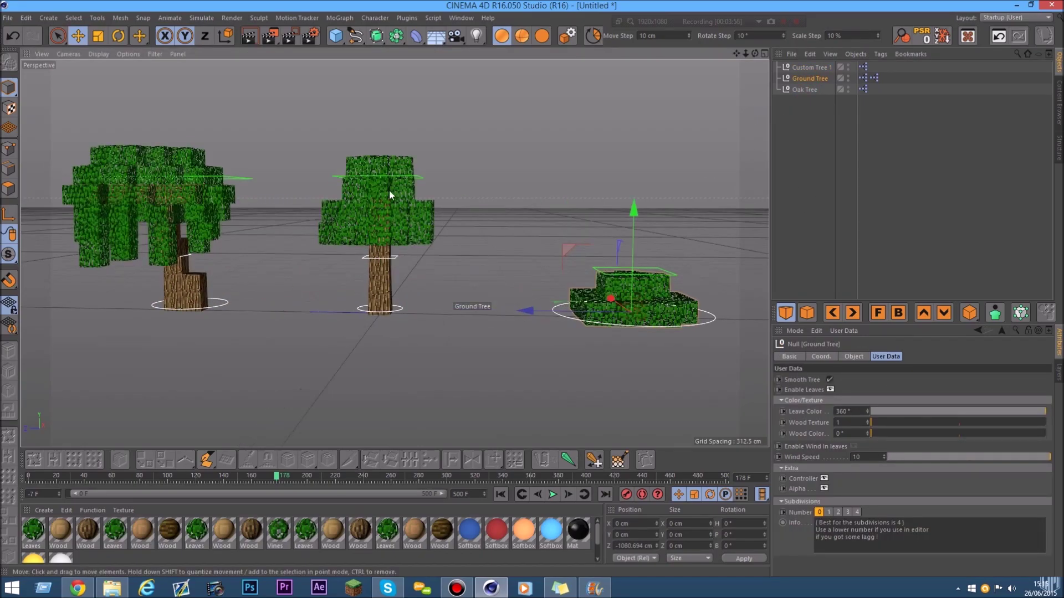
Bend the oak tree by moving its Top controller to about 86 cm on X and shifting its Middle controller along X
left_click_drag(752, 54, 712, 76)
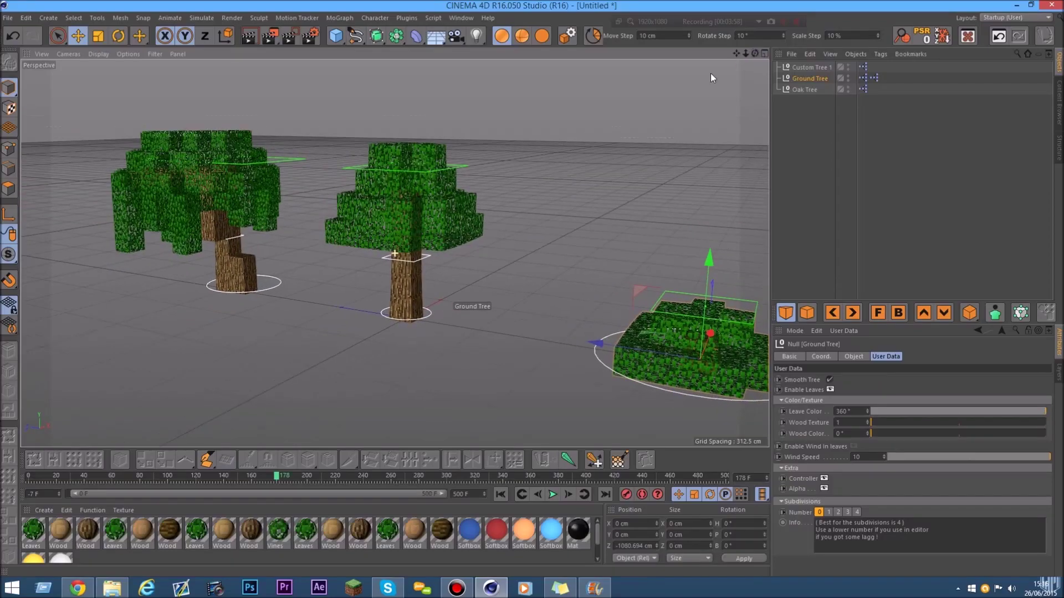
scroll(464, 138, "up", 2)
left_click(476, 167)
left_click_drag(441, 162, 454, 194)
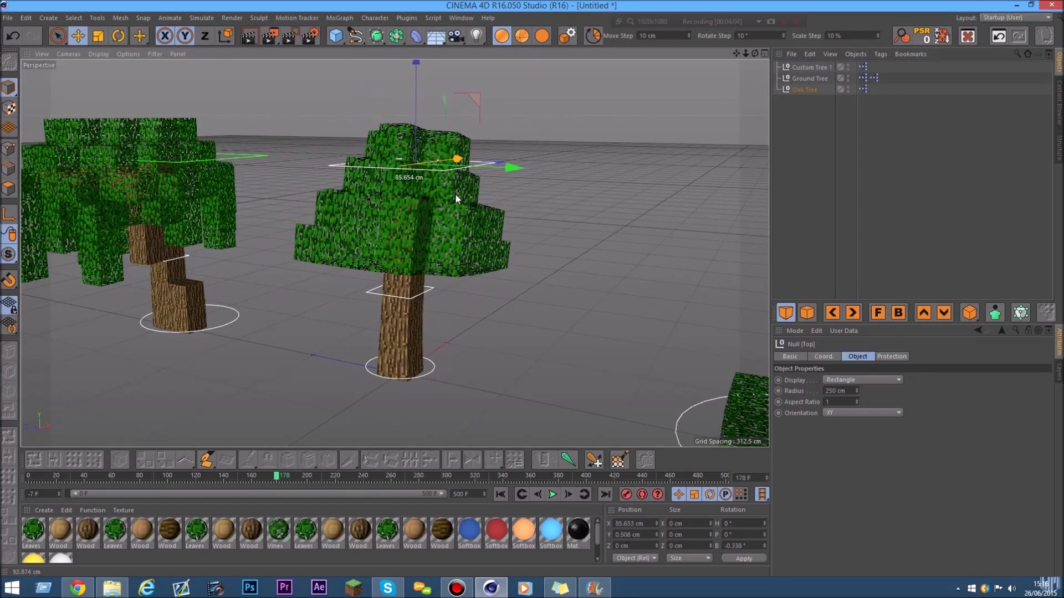
left_click_drag(745, 53, 715, 53)
scroll(410, 314, "up", 4)
left_click(423, 283)
scroll(422, 280, "up", 3)
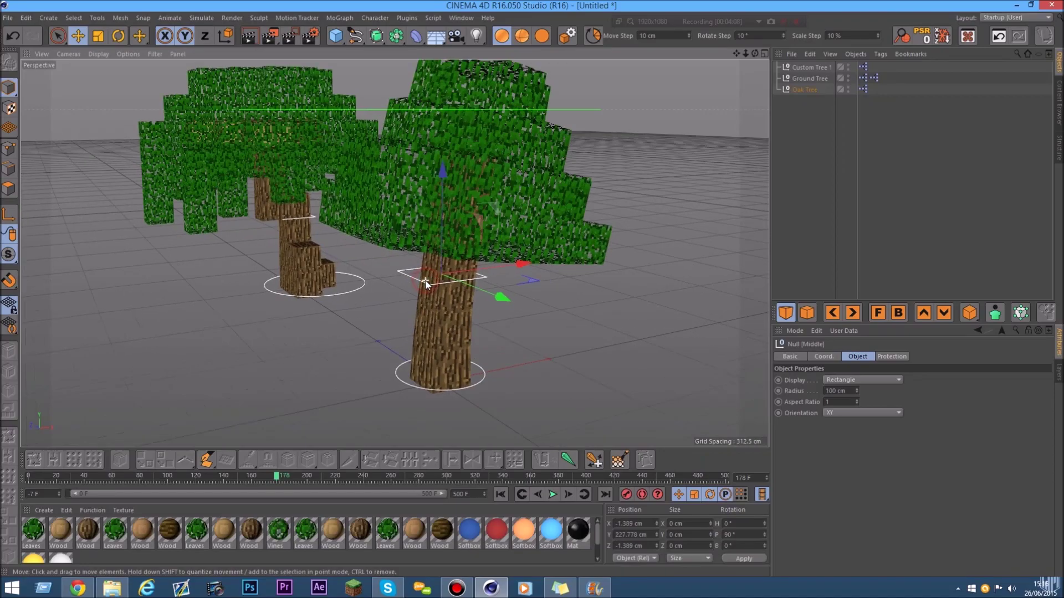
left_click_drag(519, 259, 549, 264)
Show the selected oak tree with shaded wireframe lines and examine its user data options down to Subdivisions
left_click(805, 89)
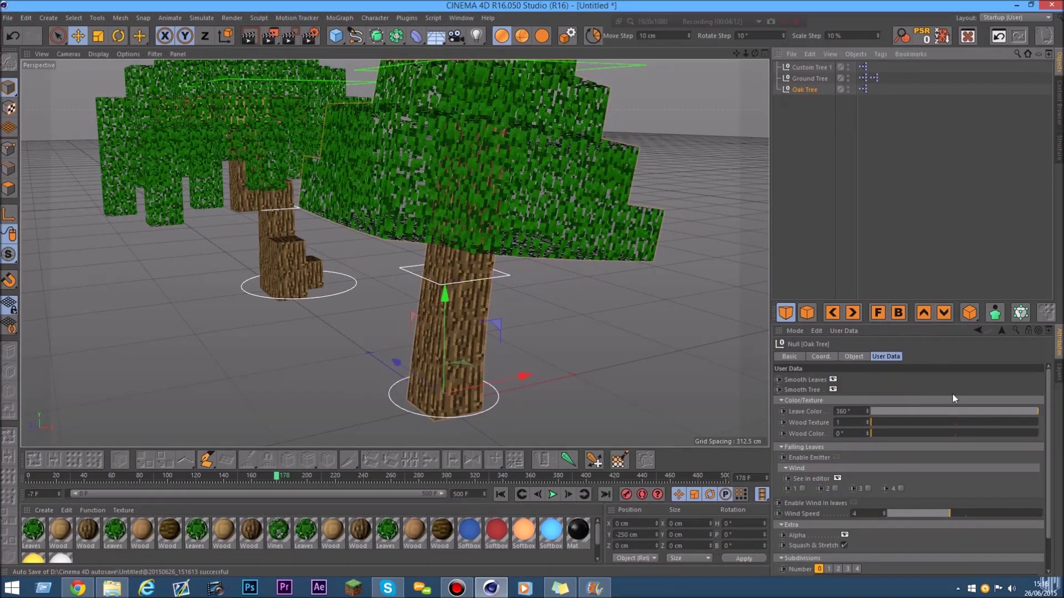
left_click(521, 36)
mouse_move(746, 54)
left_mouse_down()
mouse_move(717, 56)
mouse_move(787, 53)
mouse_move(736, 86)
mouse_move(735, 111)
mouse_move(721, 53)
mouse_move(761, 44)
left_mouse_up()
scroll(349, 253, "up", 3)
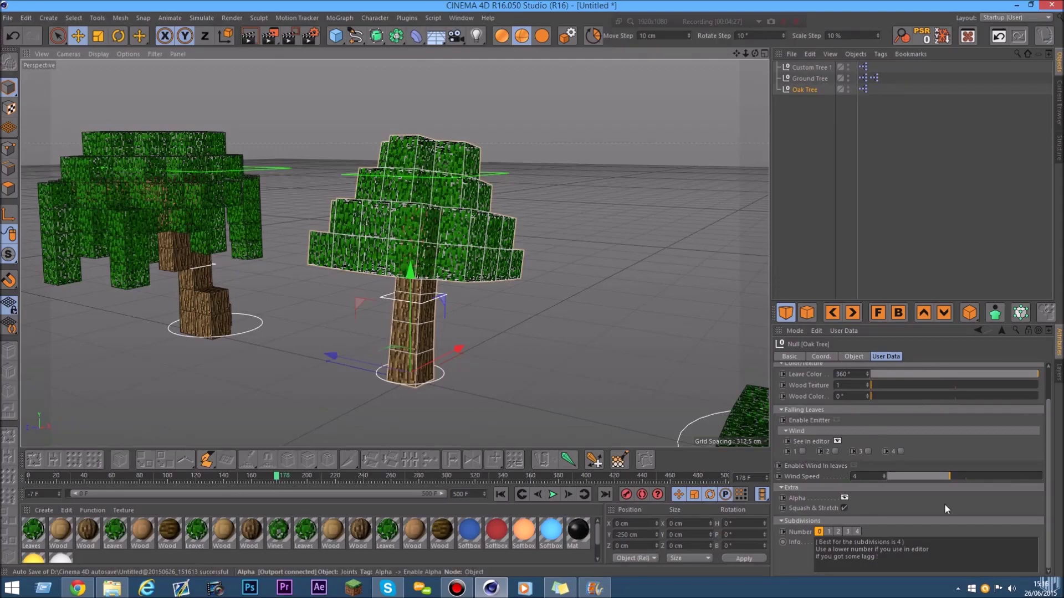
scroll(404, 239, "up", 1)
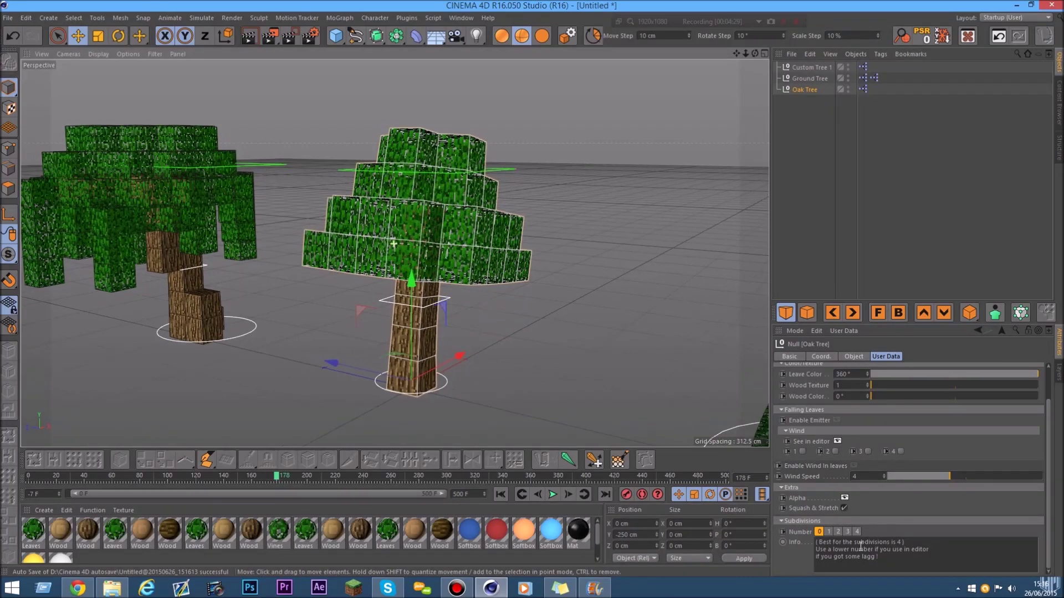
Cycle the oak tree's Subdivisions number between 0 and 4 to compare mesh density on leaves and trunk, ending at 0
left_click(856, 532)
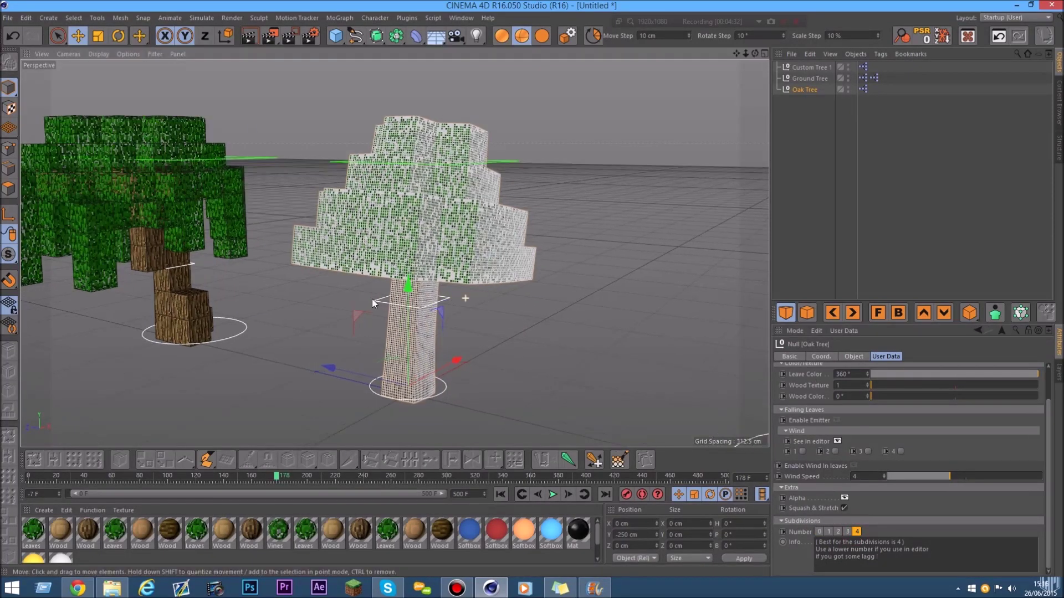
left_click(820, 532)
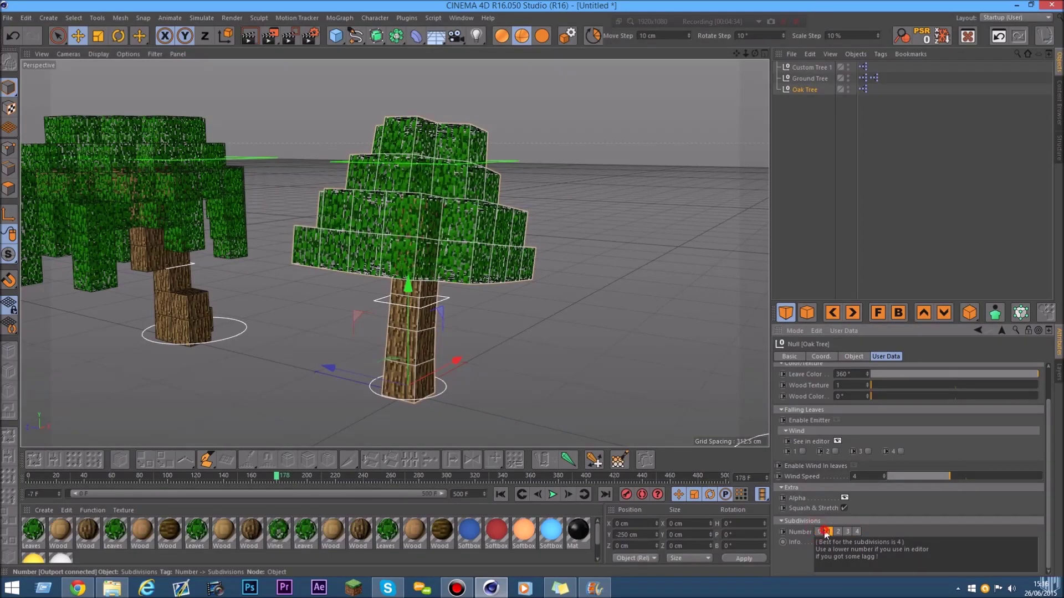
left_click(837, 532)
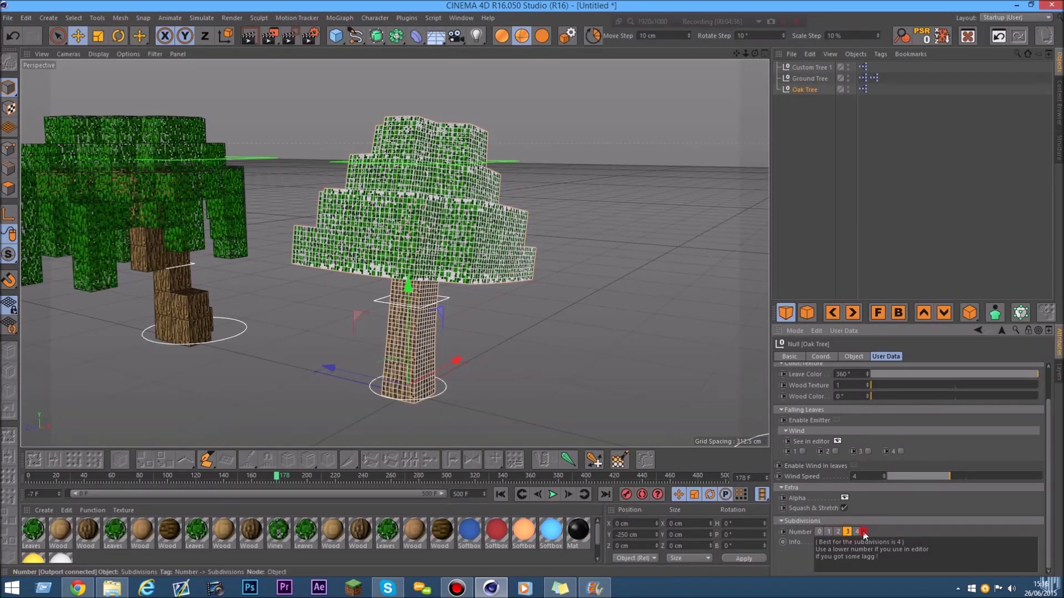
left_click(857, 532)
left_click_drag(736, 54, 736, 31)
scroll(430, 250, "up", 1)
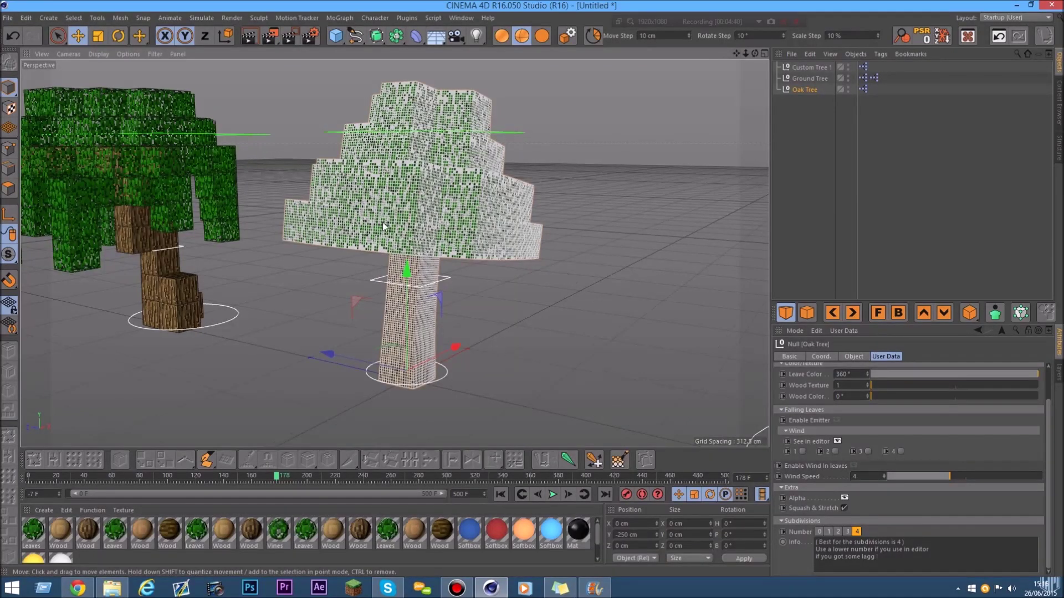
scroll(424, 366, "up", 5)
scroll(380, 391, "up", 3)
left_click(819, 532)
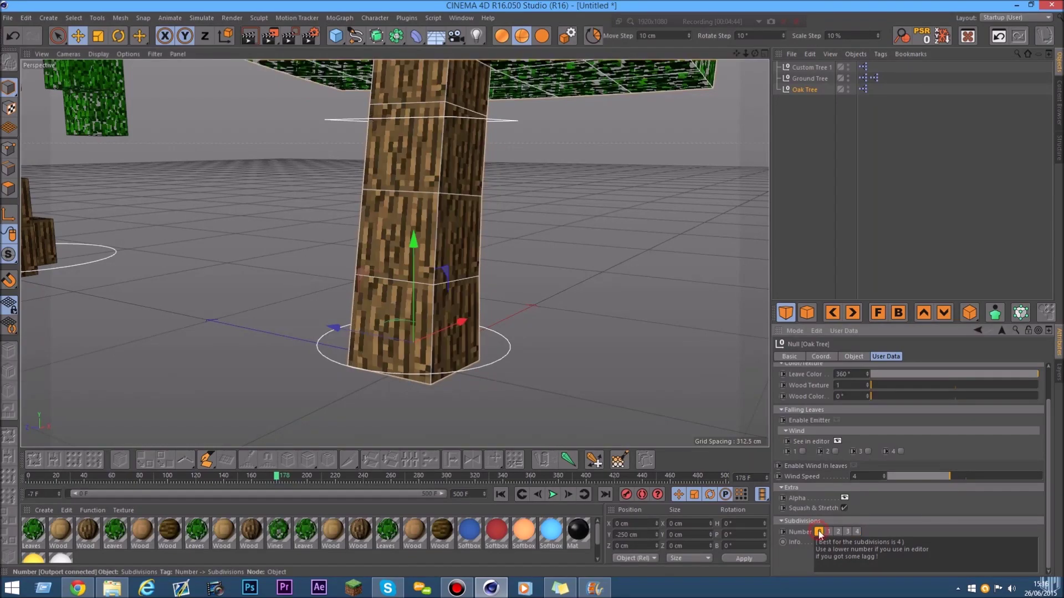
left_click(829, 532)
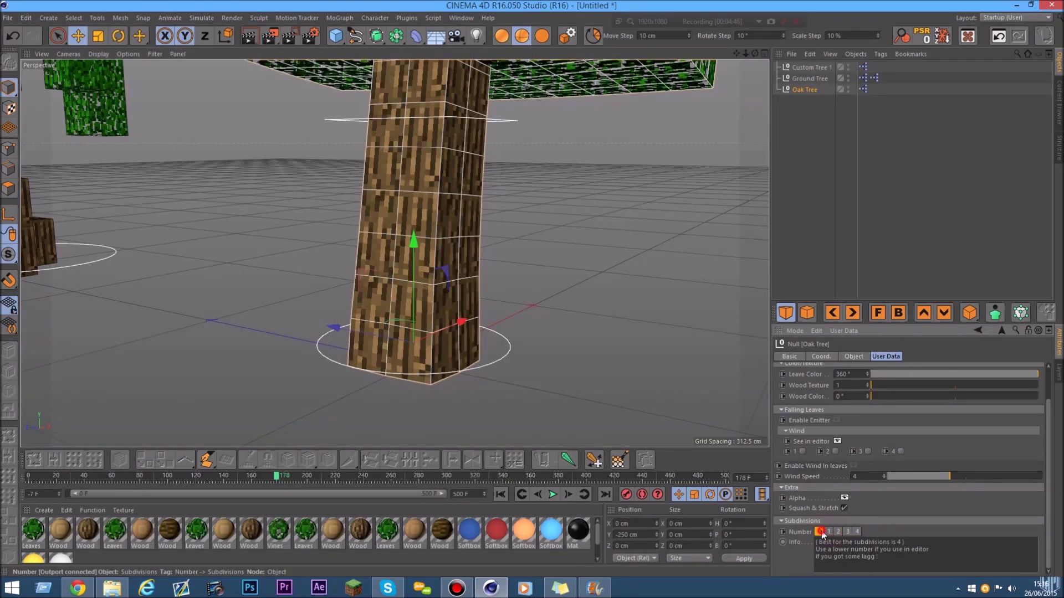
left_click(819, 532)
Move the oak tree's Middle controller further along X to about 29 cm
mouse_move(747, 53)
left_mouse_down()
mouse_move(726, 72)
mouse_move(736, 67)
left_mouse_up()
scroll(414, 225, "up", 3)
left_click(433, 204)
mouse_move(457, 195)
left_mouse_down()
mouse_move(418, 197)
mouse_move(483, 198)
mouse_move(462, 197)
left_mouse_up()
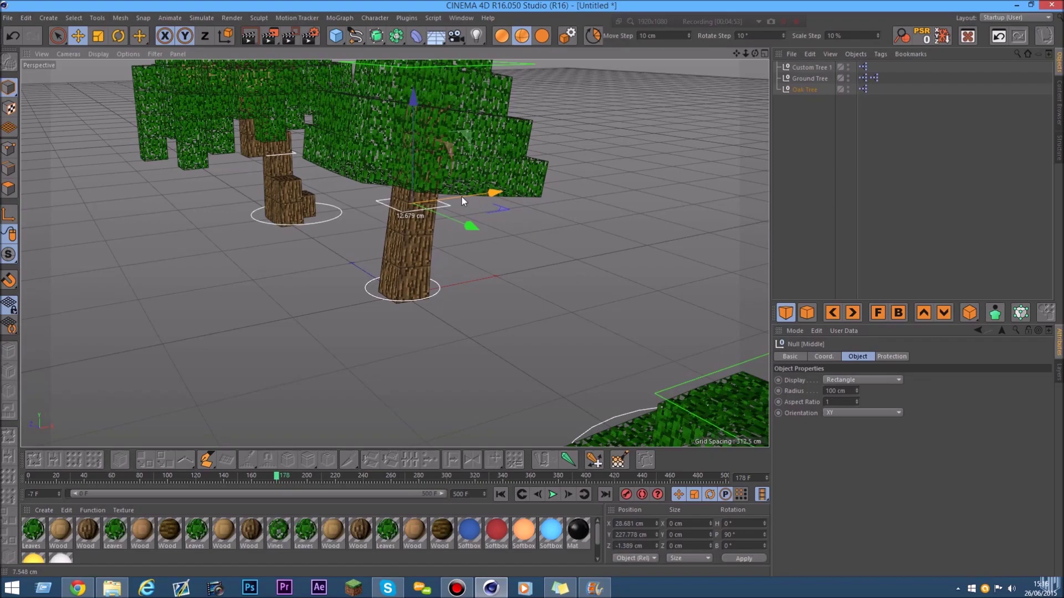
Try rotating the oak tree's Middle controller and undo the rotation
left_click(118, 35)
mouse_move(395, 217)
left_mouse_down()
mouse_move(467, 217)
mouse_move(381, 216)
left_mouse_up()
left_click(10, 40)
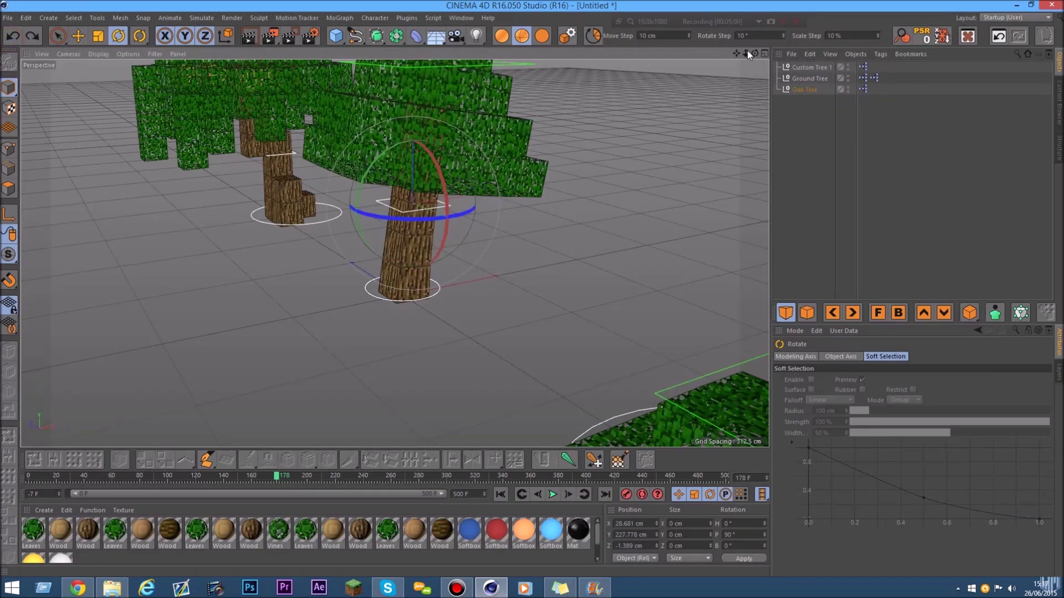
key("ctrl+y")
left_click(12, 35)
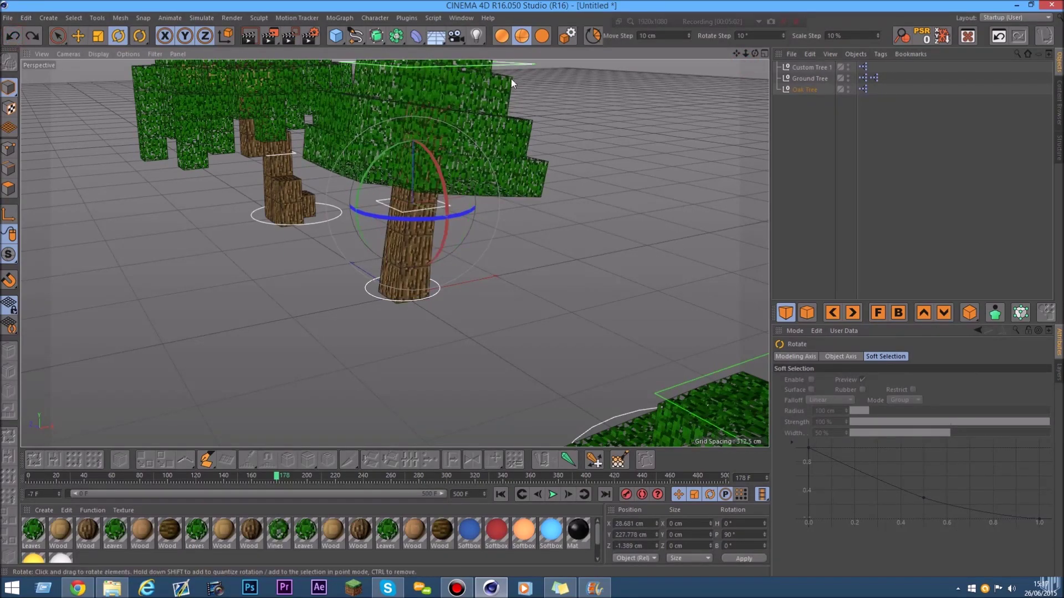
Tilt the oak tree's crown by moving its Top controller to about X -188, Y 79, Z 2 cm
left_click(519, 65)
left_click_drag(746, 53, 714, 54)
left_click_drag(404, 134, 364, 92)
left_click(78, 35)
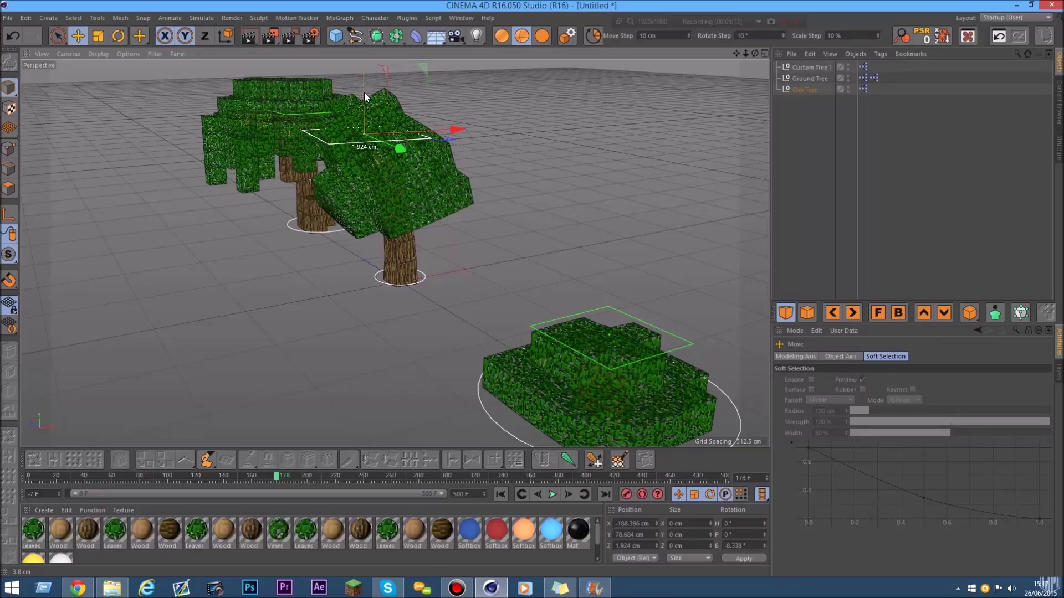
Turn off the oak tree's Squash & Stretch and move its Top controller to about X -208, Y 161, Z 36 cm
left_click(806, 90)
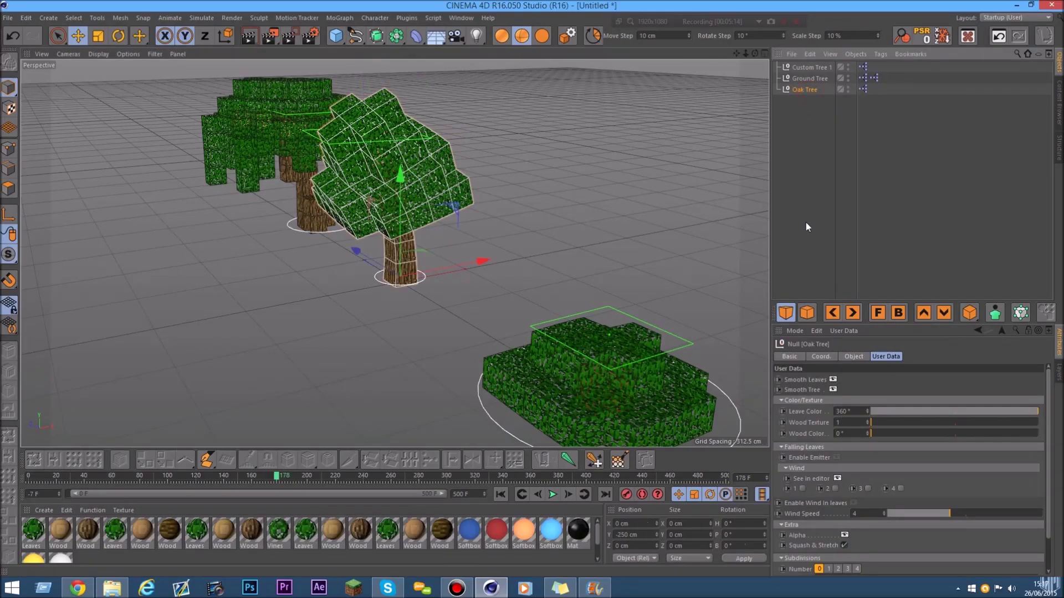
left_click(842, 544)
scroll(256, 149, "up", 2)
left_click(478, 136)
left_click_drag(404, 75, 421, 55)
left_click_drag(756, 54, 717, 122)
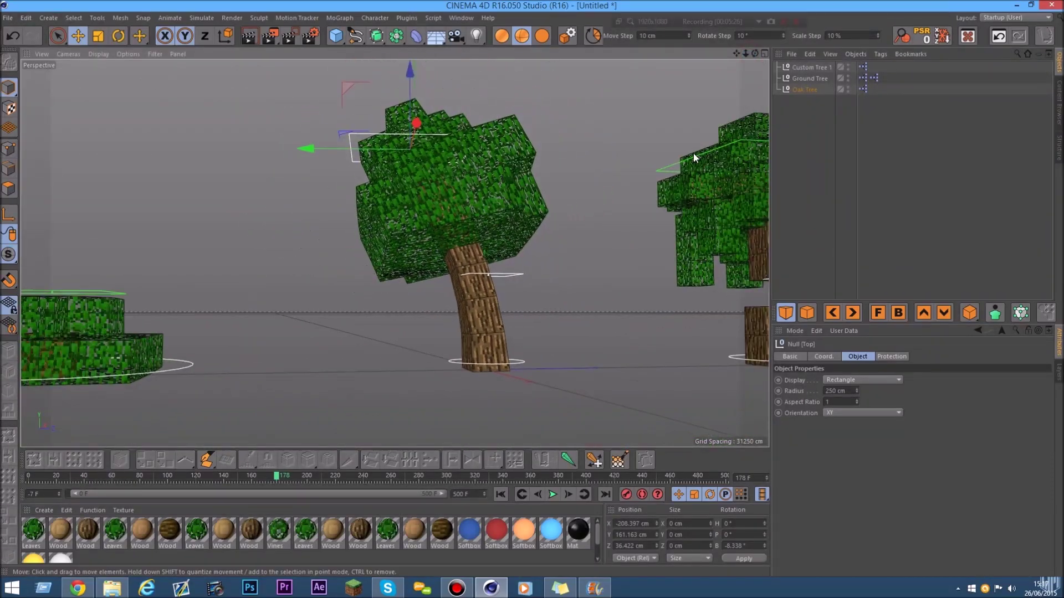
Bend the oak trunk by moving its Middle controller to about X 154 and Z -26 cm
left_click(501, 272)
left_click_drag(504, 277, 557, 243)
left_click_drag(744, 54, 742, 89)
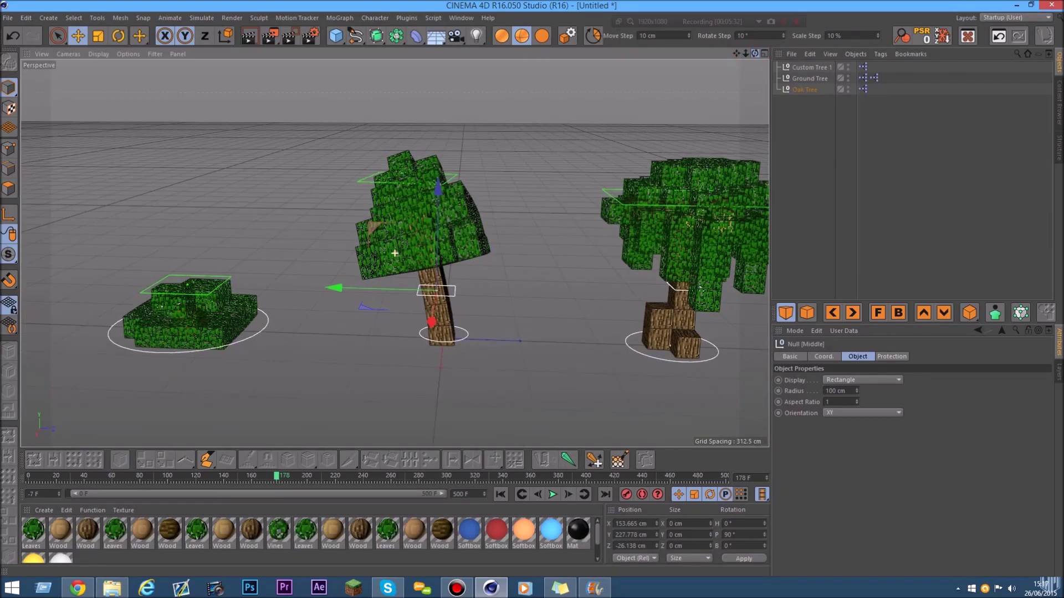
Shift the ground tree's Top controller sideways to shear its leaves
left_click(212, 284)
left_click_drag(168, 280, 156, 280)
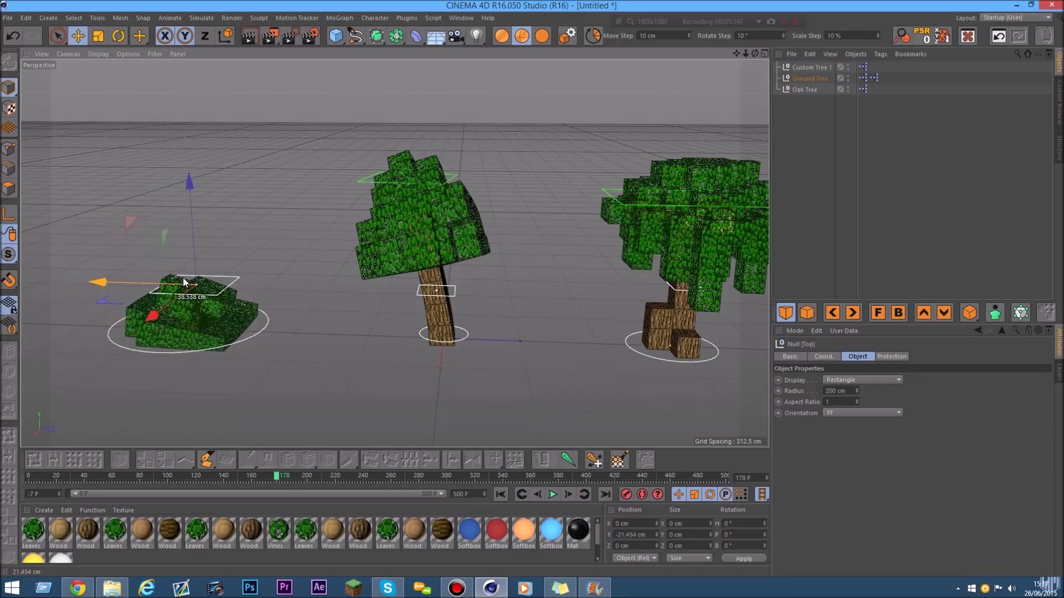
Test the ground tree with Subdivisions at 4 and with its Alpha option switched, restoring 0 and the original Alpha state
left_click(794, 79)
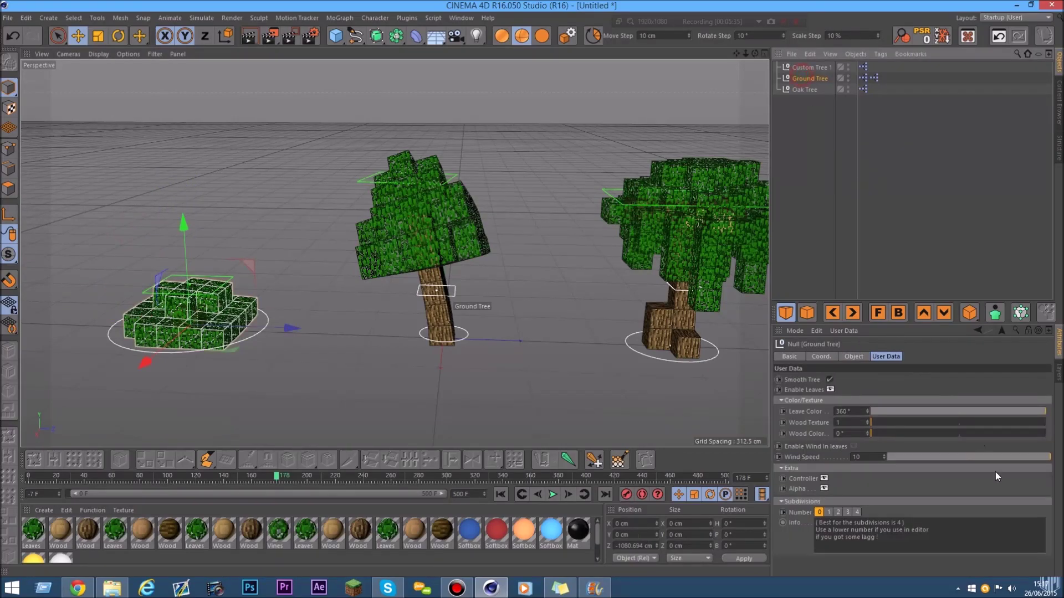
left_click(856, 512)
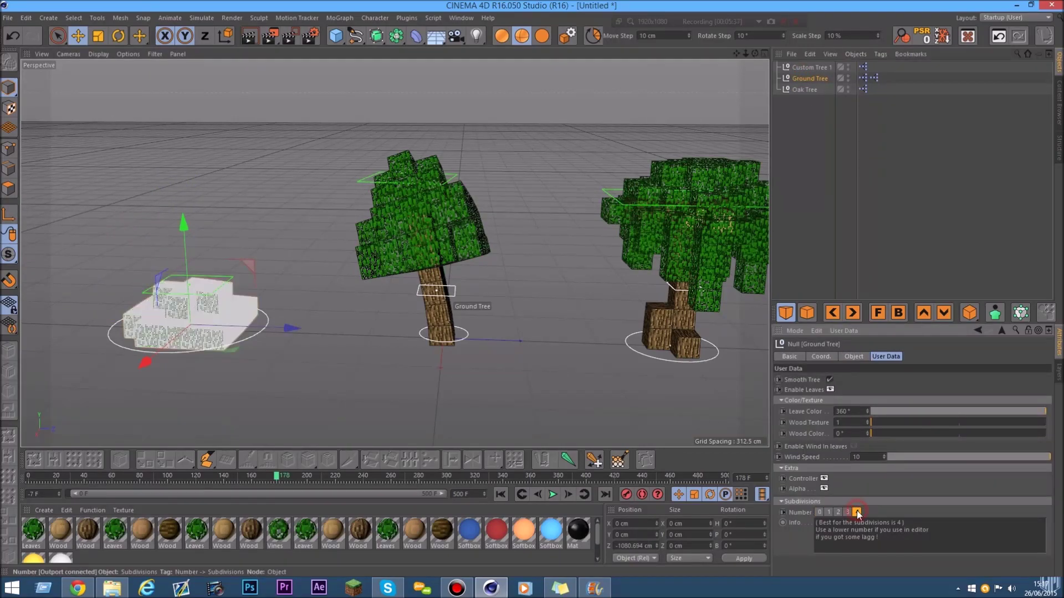
left_click(818, 512)
left_click(824, 489)
left_click(824, 489)
Delete all three low-poly trees and return to the Low Poly folder's tree presets
left_click_drag(744, 55, 812, 163)
left_click_drag(812, 45, 813, 47)
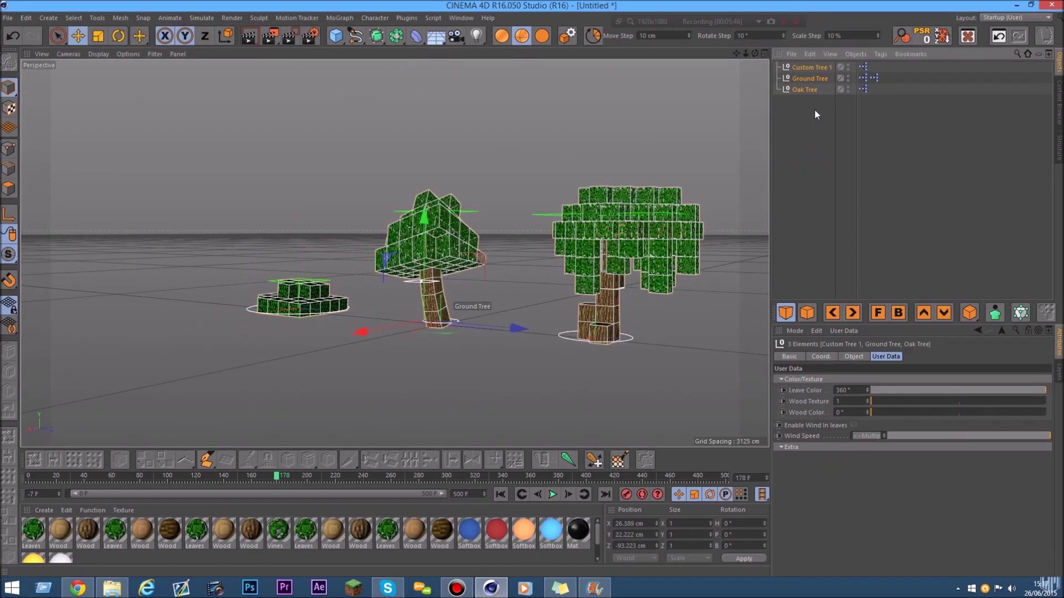
key("Delete")
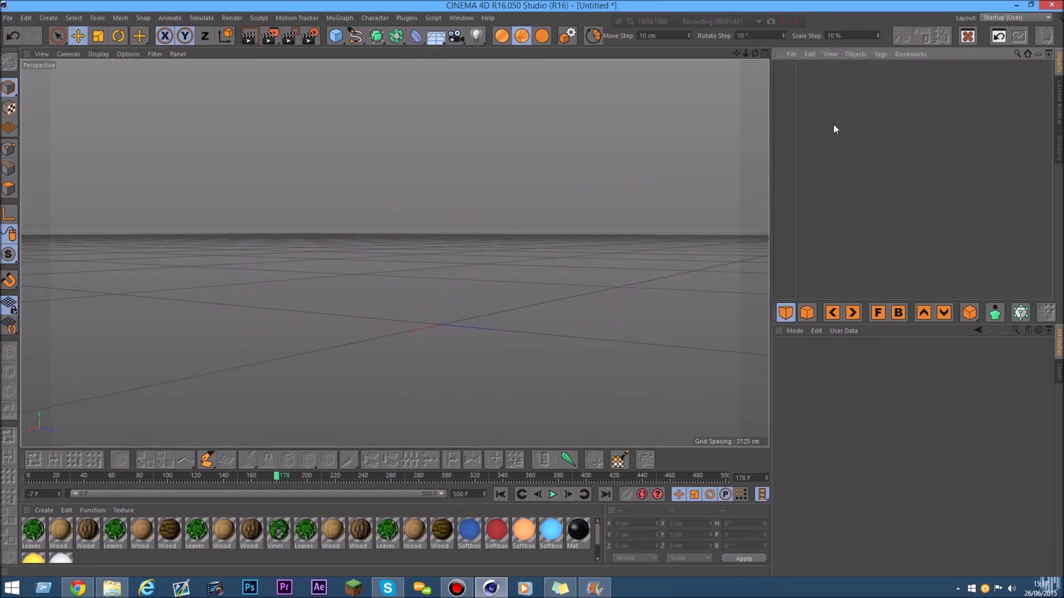
left_click(1060, 109)
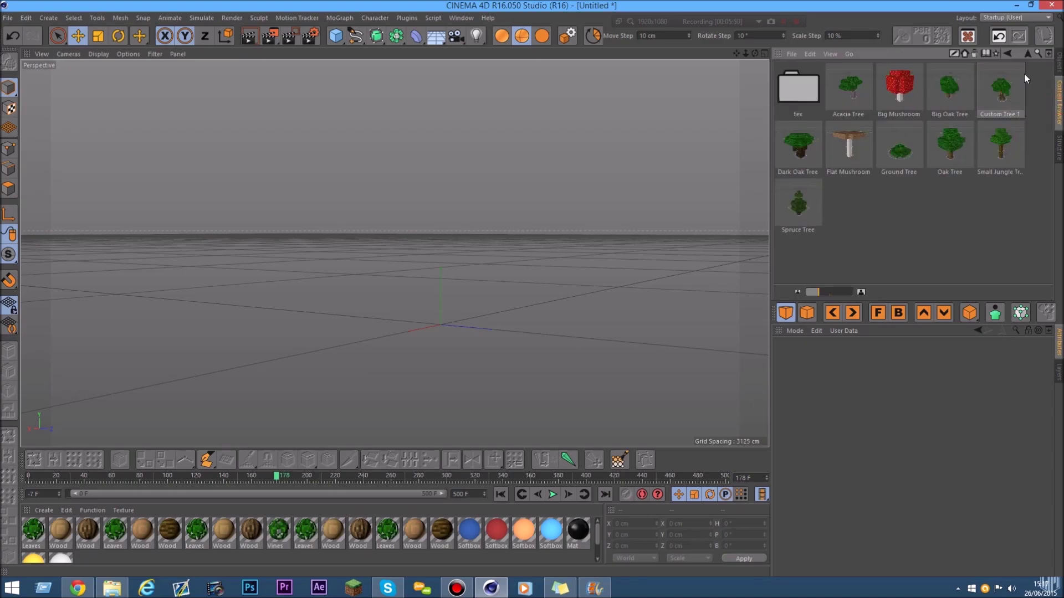
Open the Extra's folder of the tree pack and load the Big Tall Grass preset into the empty scene
left_click(1026, 54)
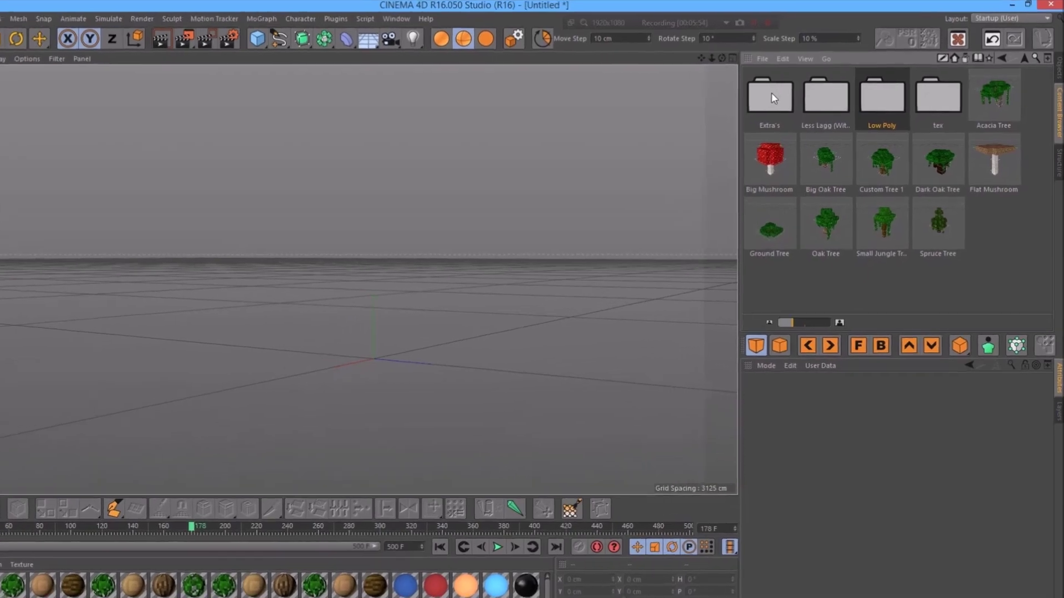
double_click(772, 98)
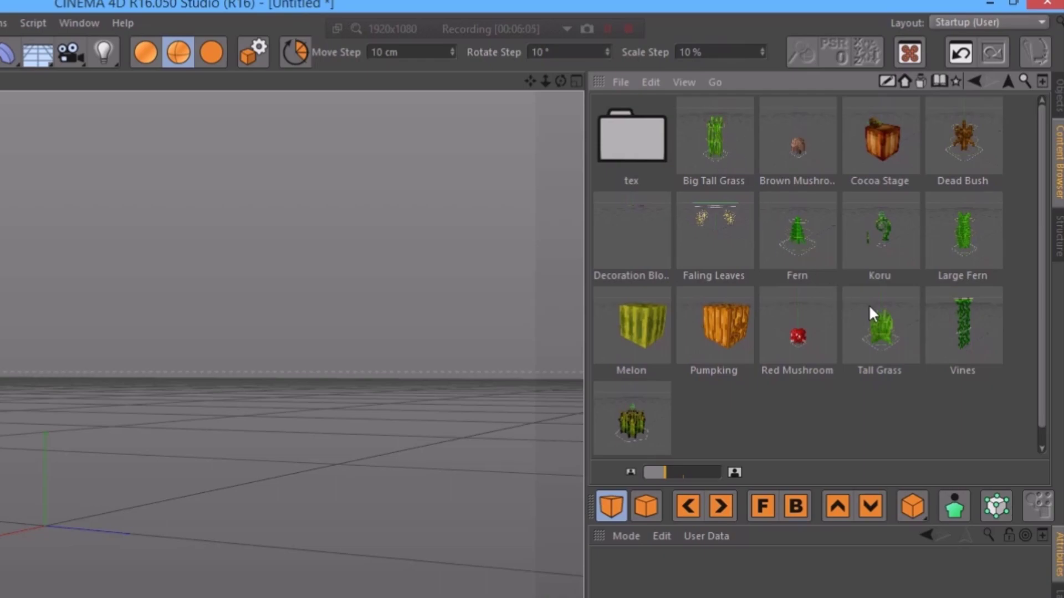
double_click(714, 138)
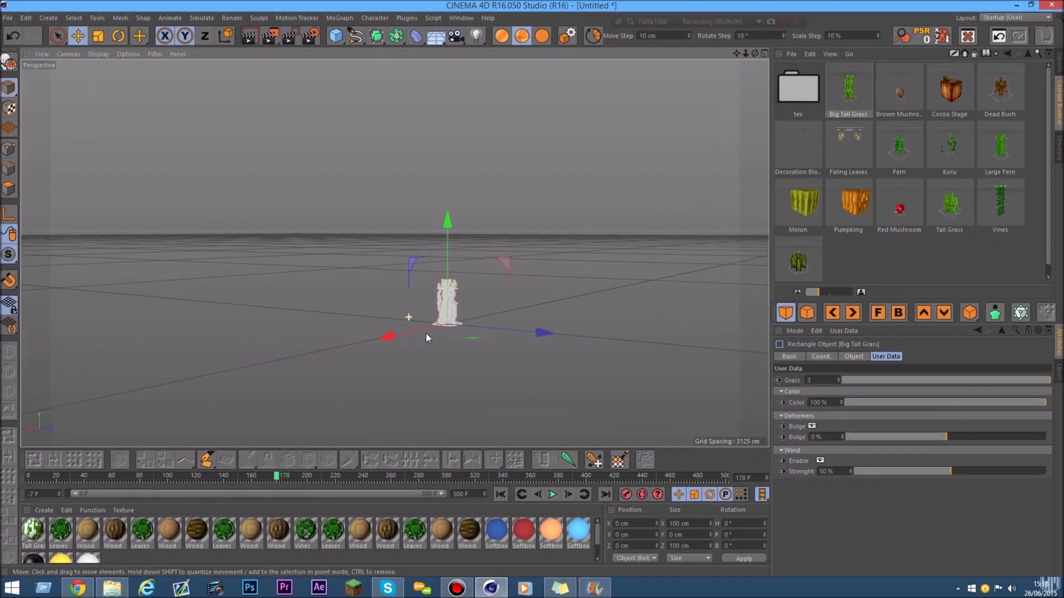
scroll(430, 327, "up", 2)
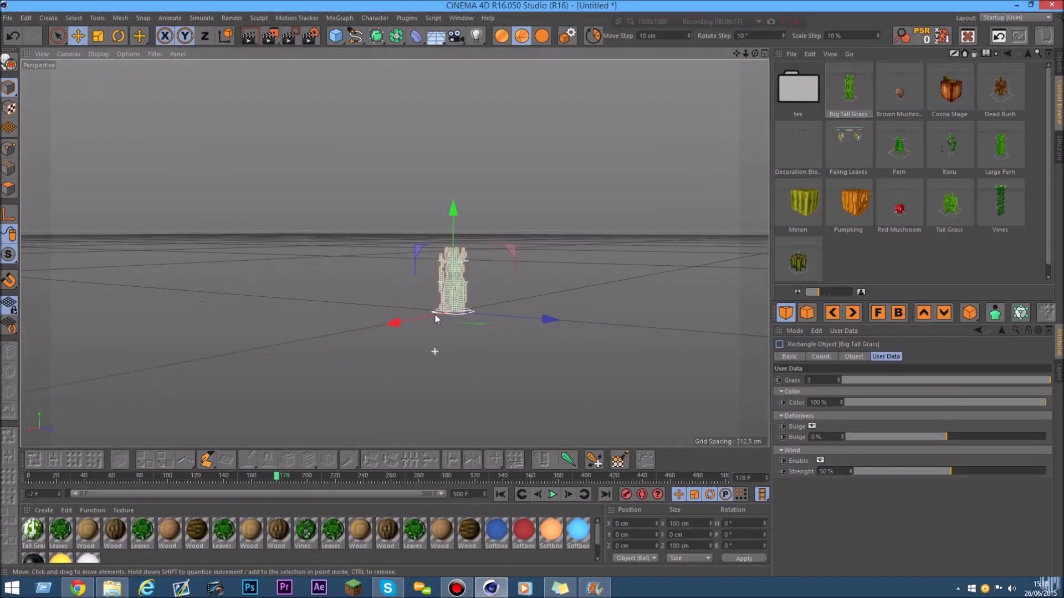
Load the Large Fern preset and move it beside the tall grass, to about X 42 and Z -101 cm
double_click(998, 146)
left_click(1059, 66)
scroll(305, 275, "up", 2)
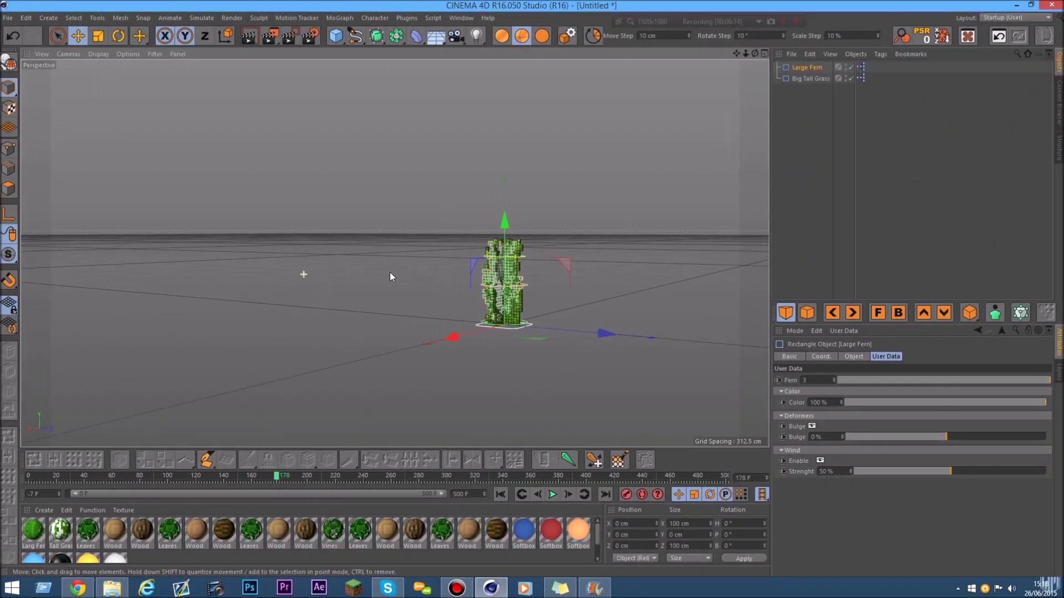
left_click_drag(593, 341, 539, 331)
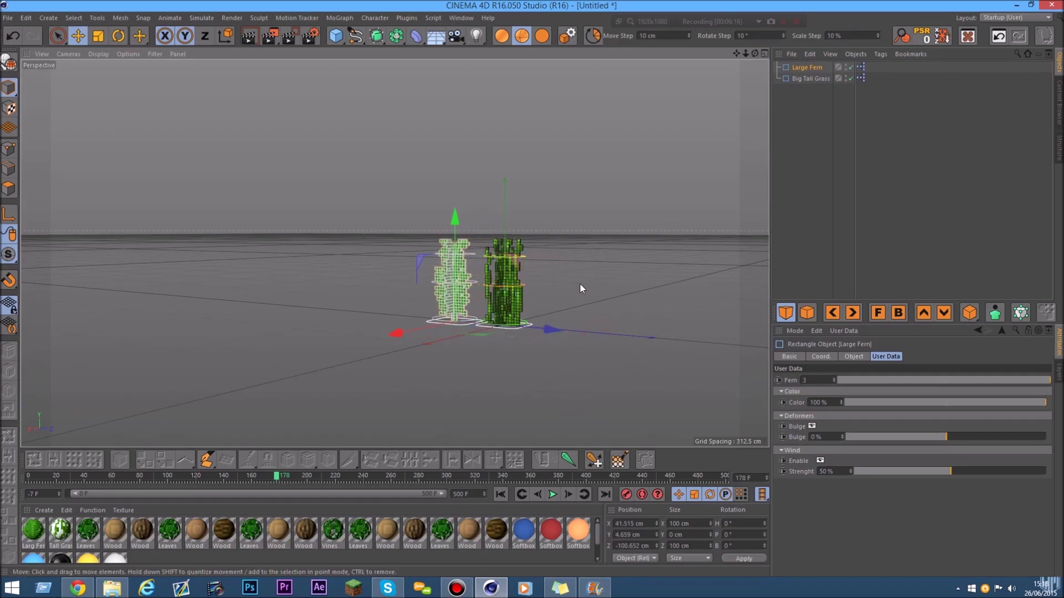
Rotate the Big Tall Grass's Middle and Base controllers to bend and twist its blades
left_click(579, 285)
scroll(511, 280, "up", 3)
left_click(545, 288)
scroll(544, 288, "up", 1)
left_click(544, 287)
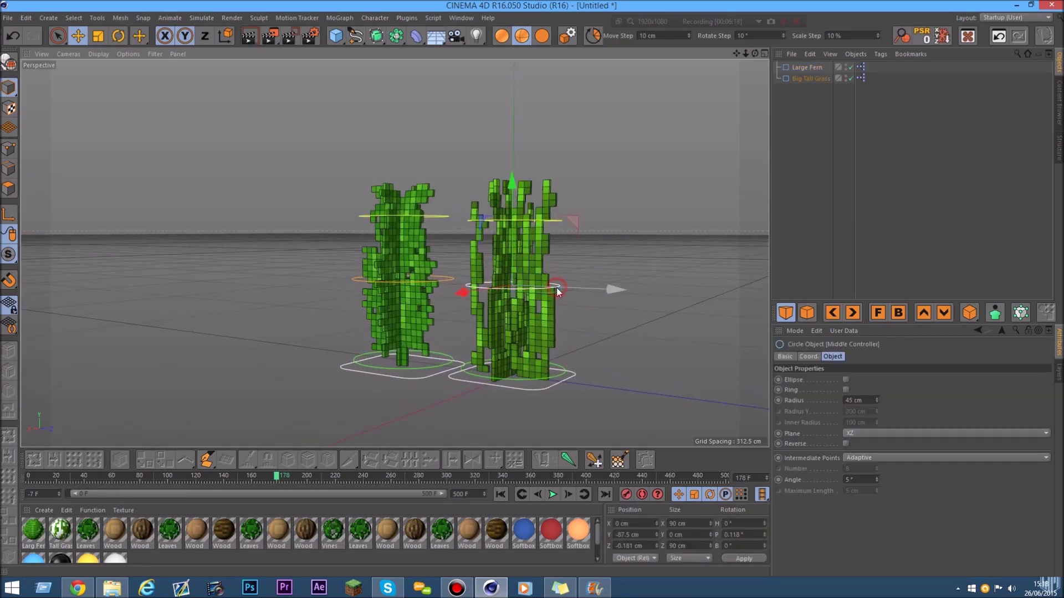
key("r")
mouse_move(500, 267)
left_mouse_down()
mouse_move(511, 247)
mouse_move(496, 263)
mouse_move(508, 263)
left_mouse_up()
left_click(560, 375)
left_click_drag(561, 375, 533, 349)
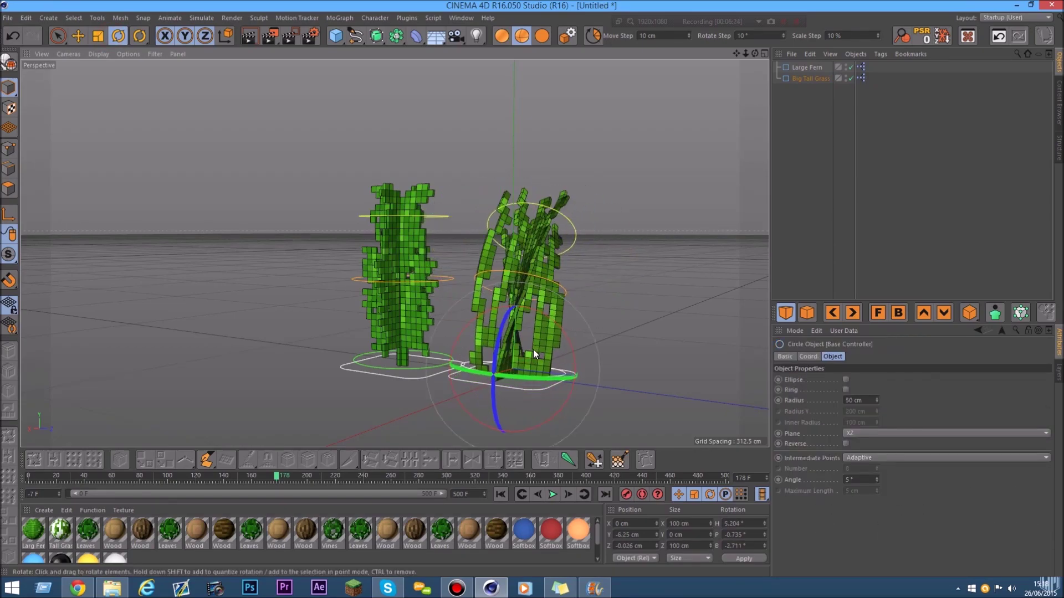
Rotate the Large Fern's Base controller and tilt its Middle controller to about H -4°, P -0.6° and B 6.7°
left_click(443, 364)
left_click_drag(442, 344, 445, 337)
left_click(447, 275)
left_click_drag(401, 241, 397, 243)
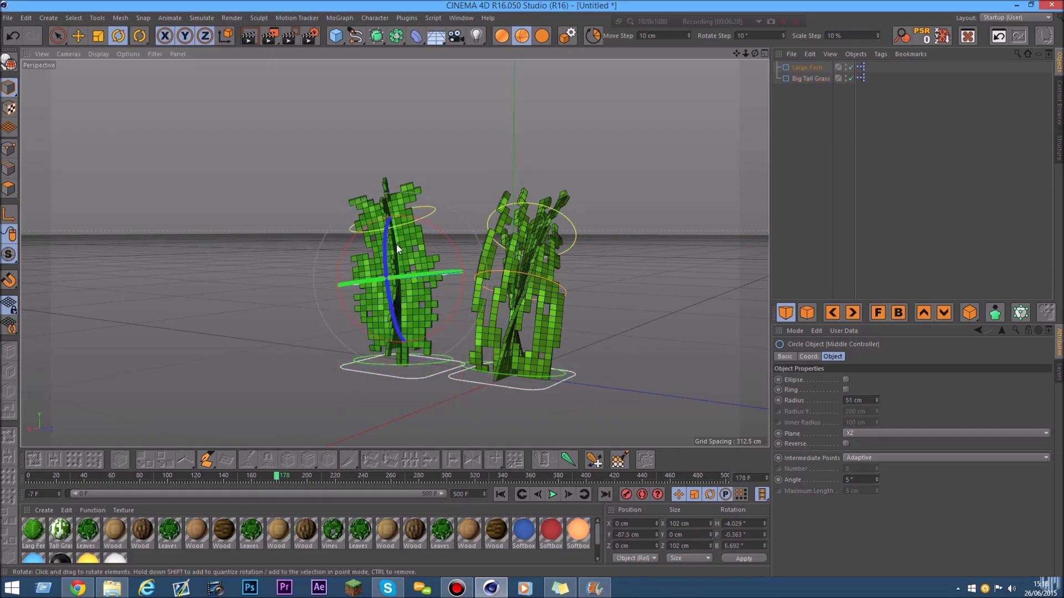
Test the Big Tall Grass's Grass slider from its user data while viewing the plants from slightly above
left_click(808, 77)
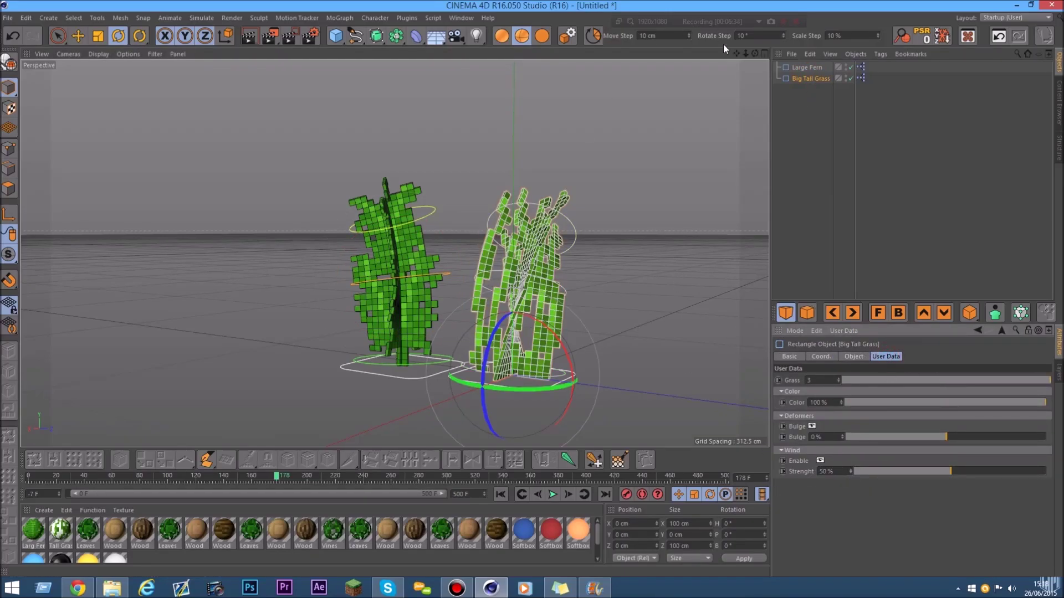
left_click_drag(755, 53, 757, 83)
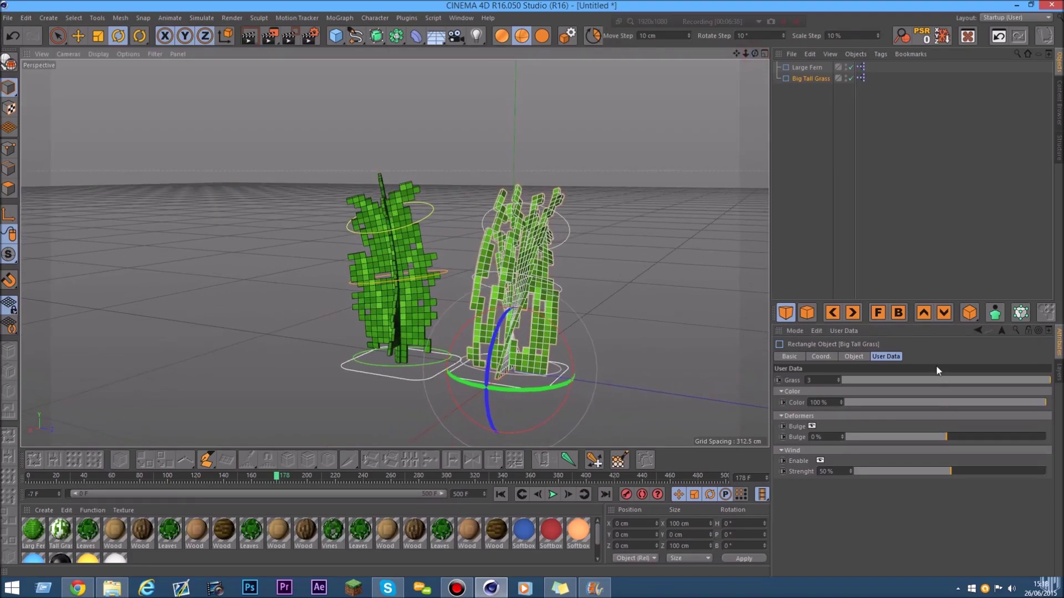
left_click_drag(1031, 380, 879, 379)
Set the Large Fern's Color to 70%, Bulge to 1% and wind Strength to 64%
left_click_drag(949, 380, 986, 405)
left_click(802, 67)
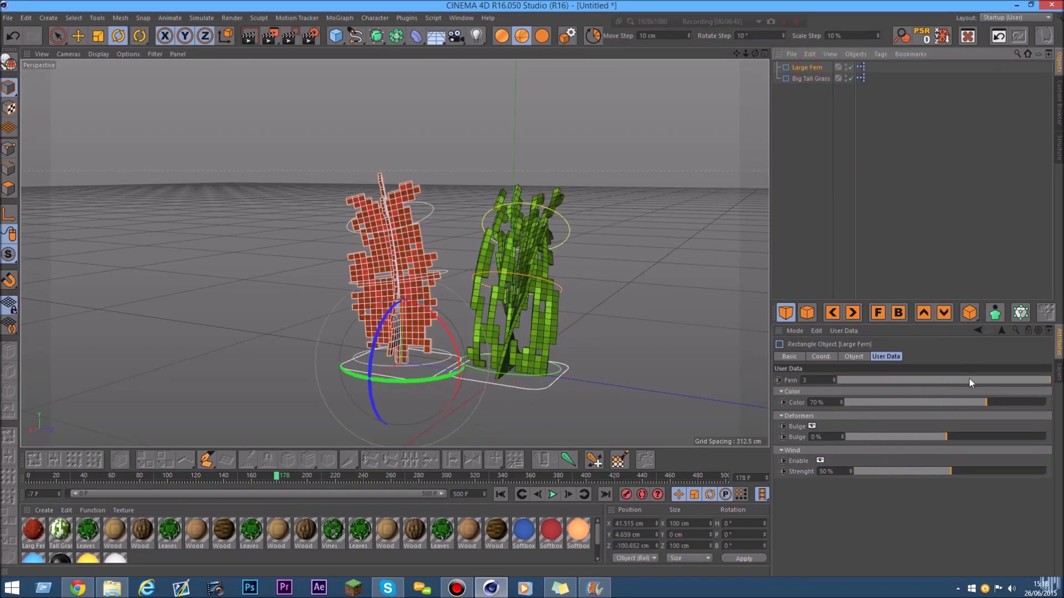
mouse_move(959, 437)
left_mouse_down()
mouse_move(976, 436)
mouse_move(951, 437)
left_mouse_up()
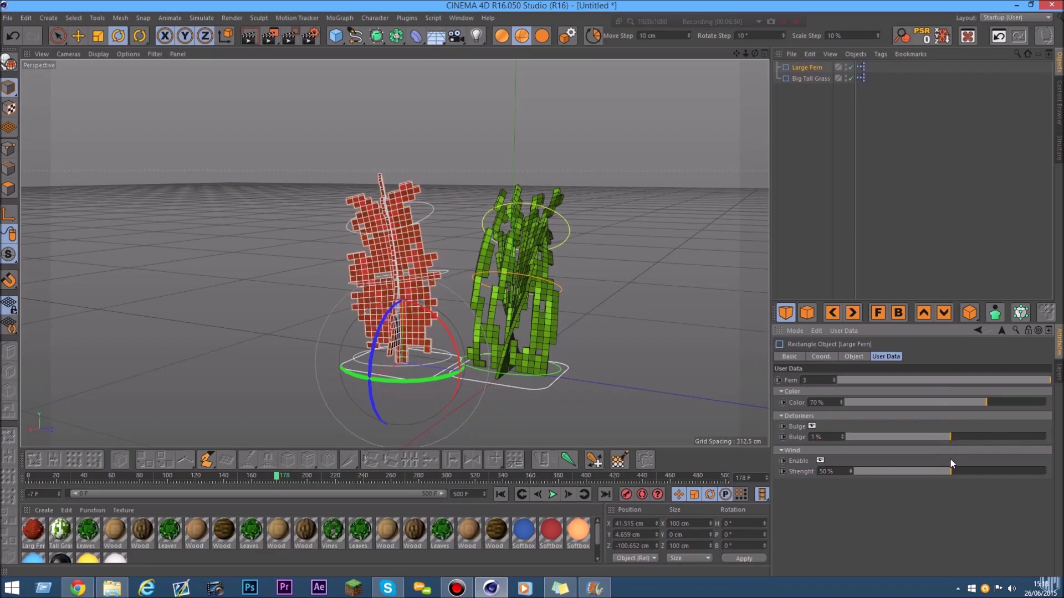
scroll(478, 345, "up", 3)
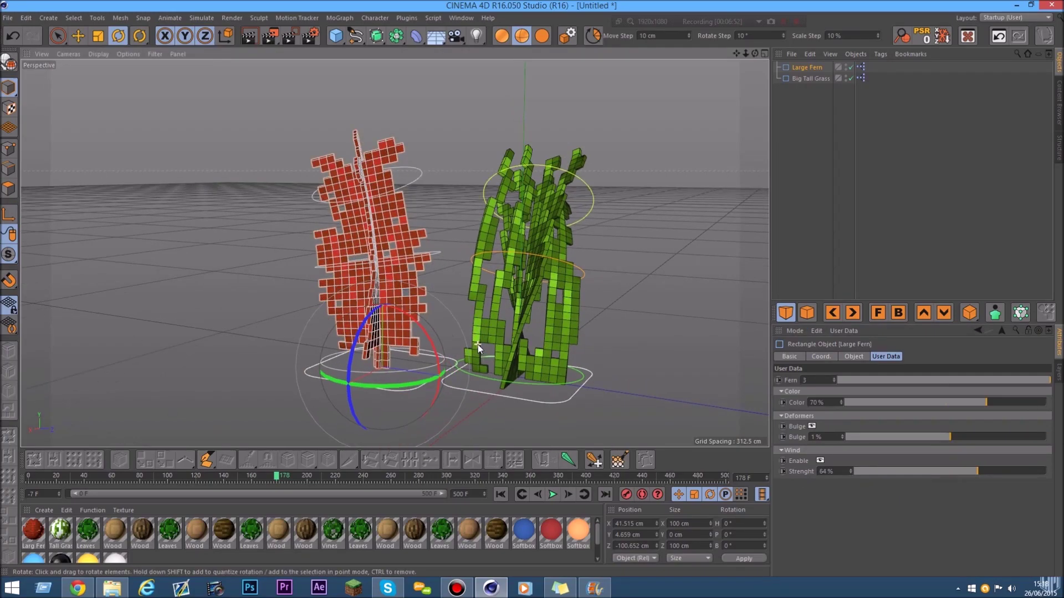
Play the animation to preview the wind on the fern and tall grass, and stop it at frame 333
left_click_drag(754, 53, 826, 53)
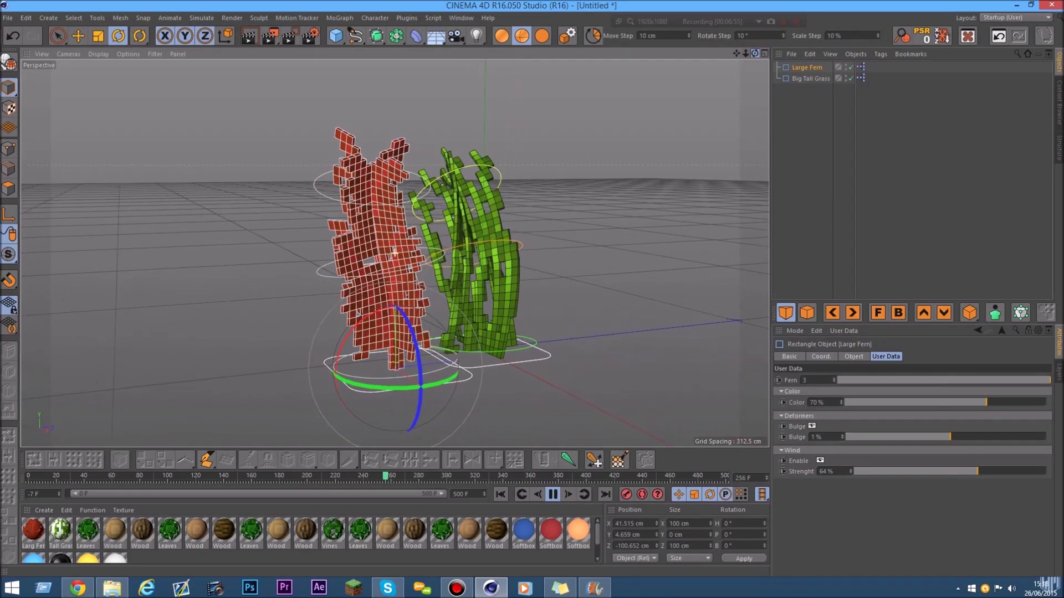
scroll(491, 271, "up", 2)
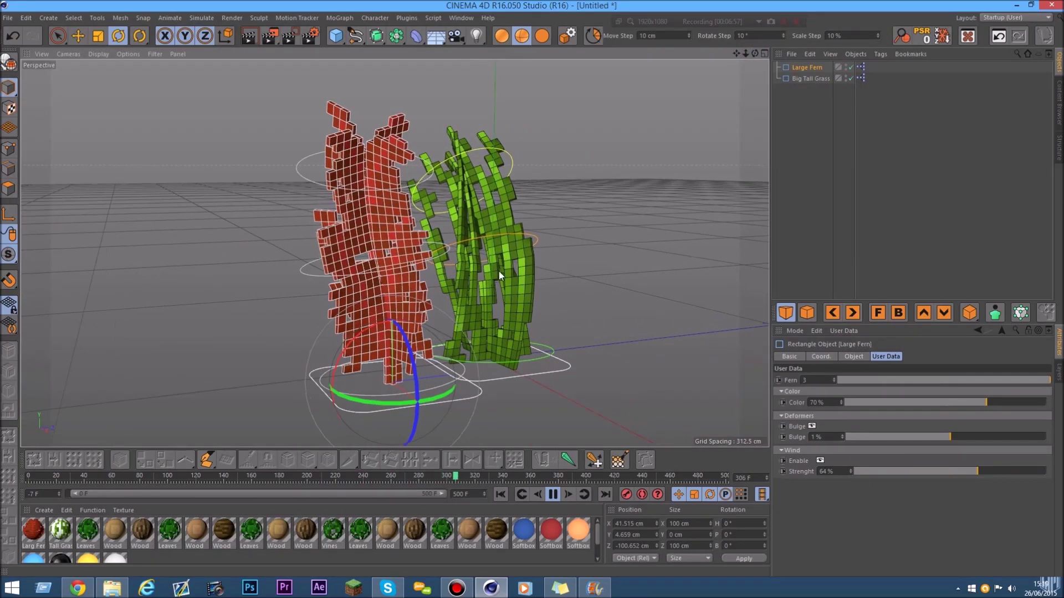
left_click(553, 494)
Delete the Large Fern and Big Tall Grass and return to the Extra's folder's presets
left_click_drag(842, 171, 799, 30)
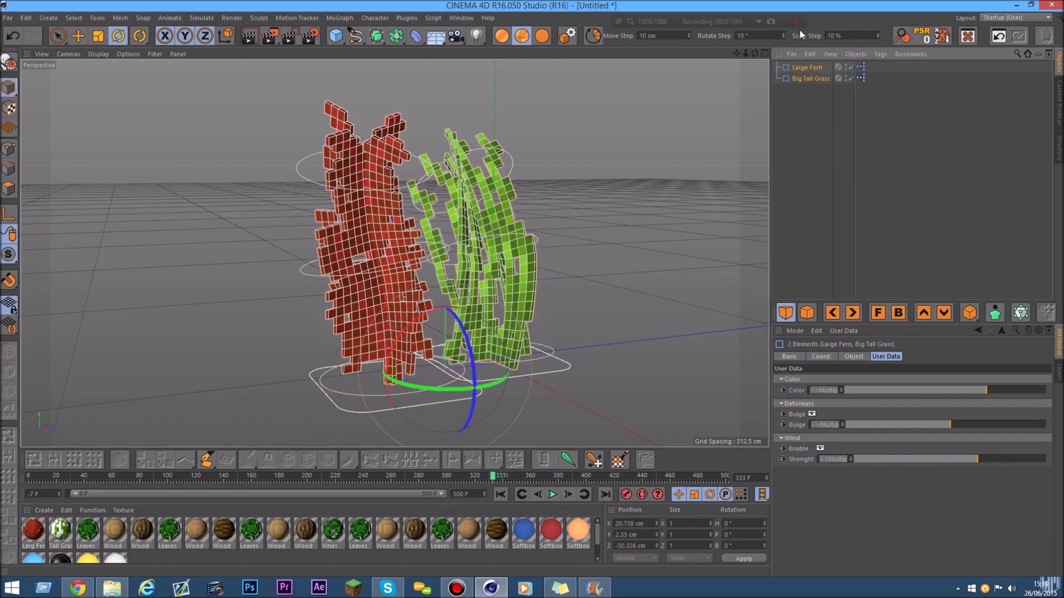
key("Delete")
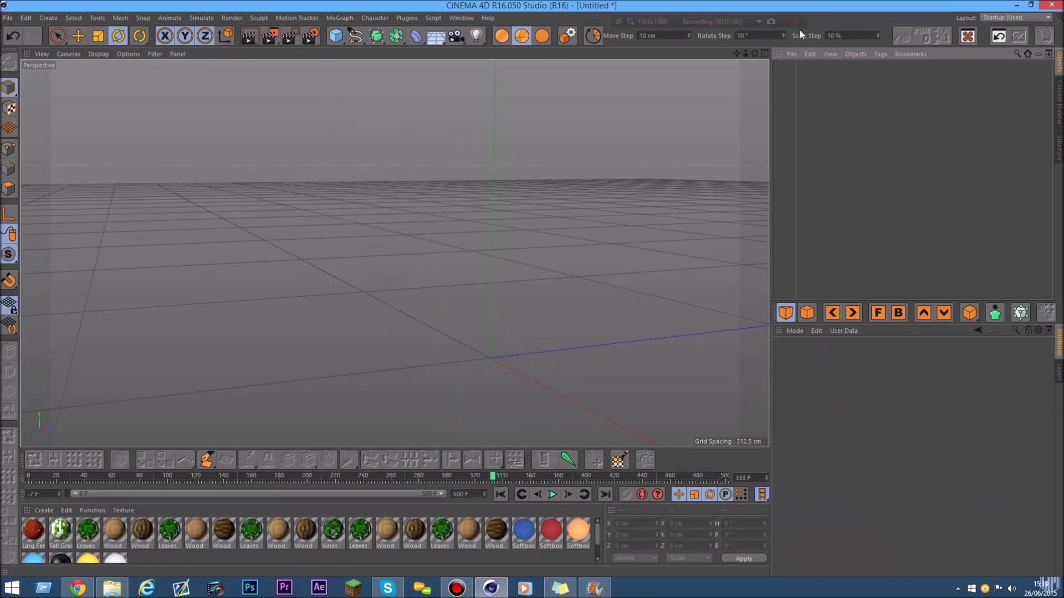
left_click(1060, 111)
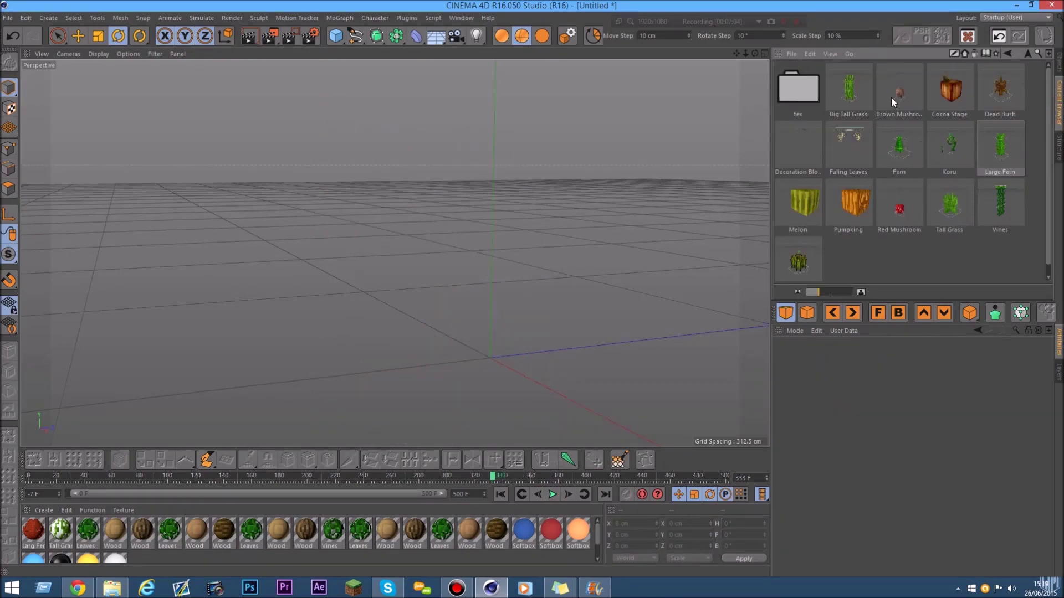
Load the Brown Mushroom and Red Mushroom presets and move the red one along Z to about -80 cm
double_click(898, 216)
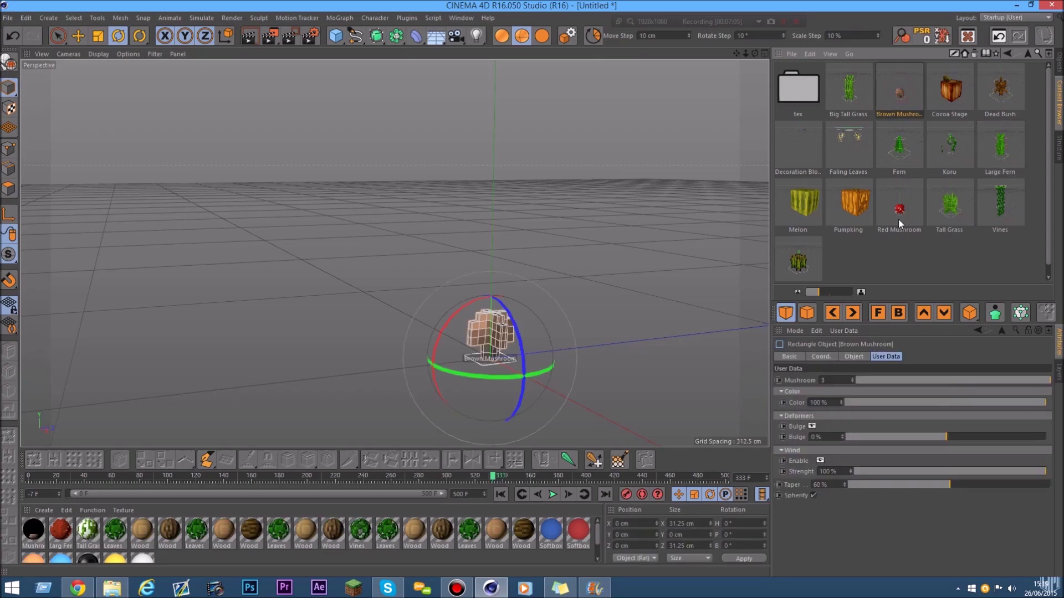
left_click(1060, 66)
left_click(78, 35)
left_click_drag(542, 349, 446, 360)
scroll(499, 357, "up", 3)
Test the Brown Mushroom's Mushroom, Color and Taper sliders, restoring 3, 100% and 60%
left_click(511, 362)
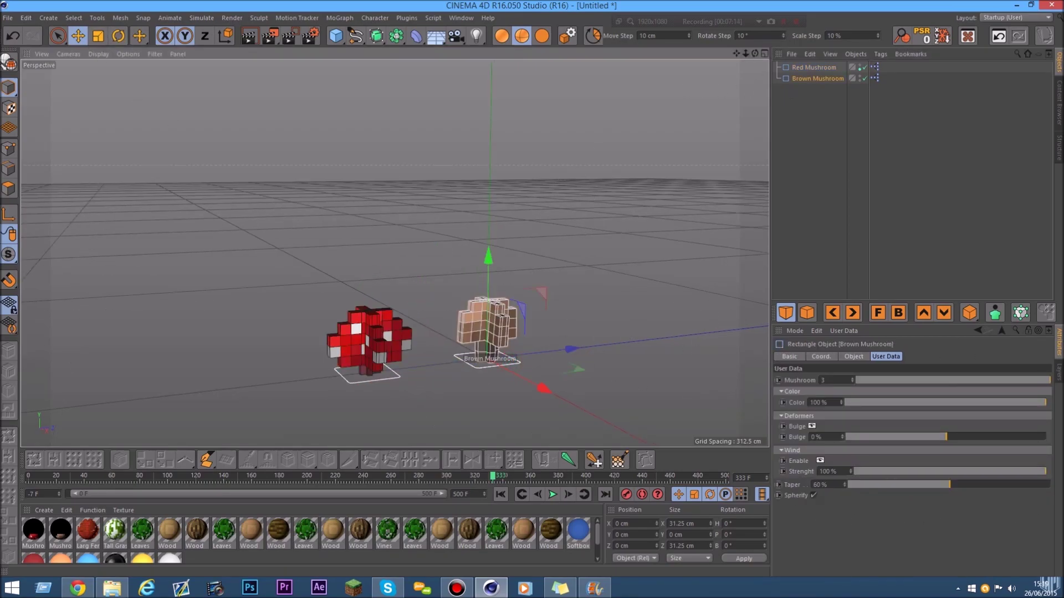
scroll(750, 52, "down", 1)
scroll(425, 344, "up", 2)
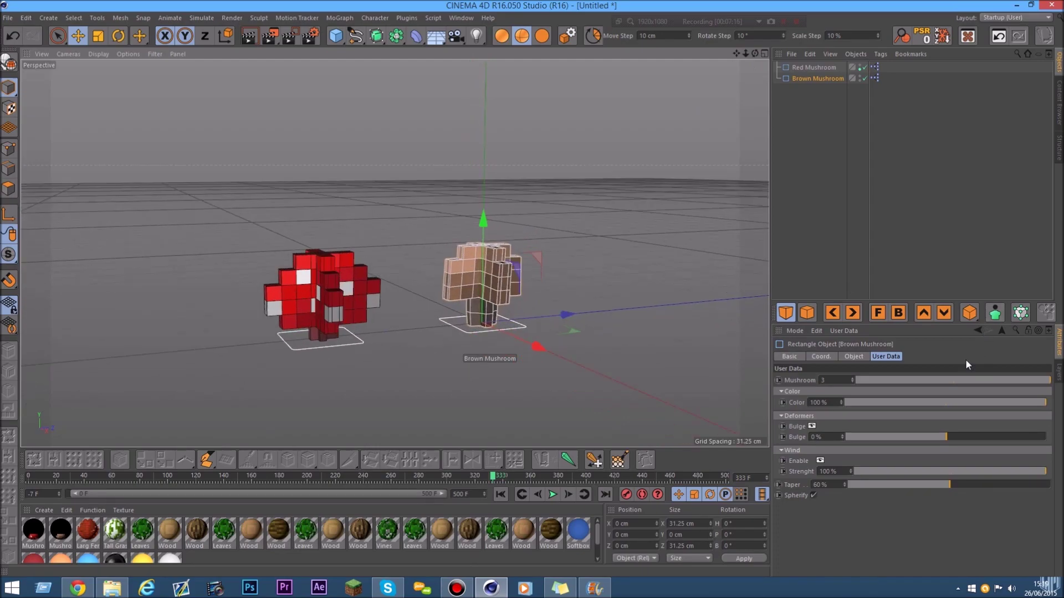
mouse_move(1037, 384)
left_mouse_down()
mouse_move(833, 384)
mouse_move(1047, 382)
left_mouse_up()
left_click_drag(928, 384, 1047, 404)
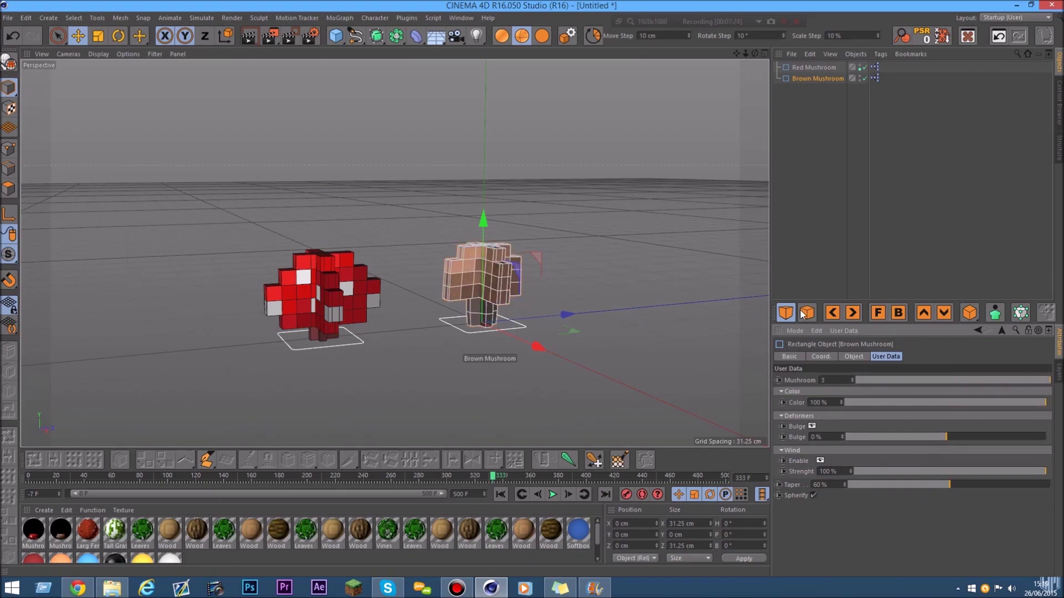
mouse_move(950, 485)
left_mouse_down()
mouse_move(1026, 491)
mouse_move(870, 487)
mouse_move(1045, 486)
mouse_move(940, 483)
mouse_move(949, 484)
left_mouse_up()
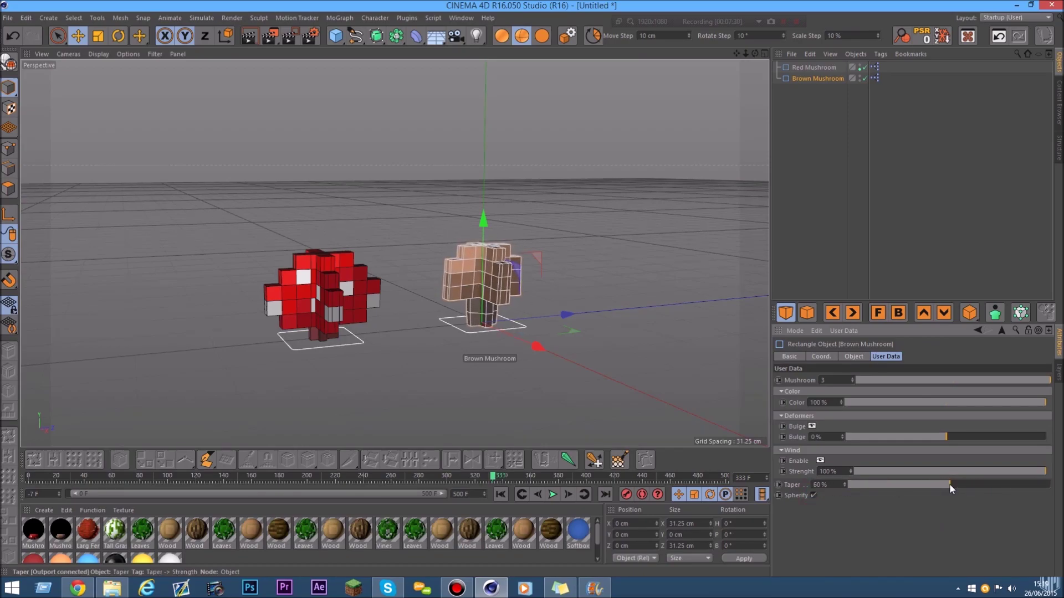
Set the Red Mushroom's Bulge to -7% and toggle its Spherify option
left_click(803, 67)
mouse_move(931, 438)
left_mouse_down()
mouse_move(980, 438)
mouse_move(918, 437)
left_mouse_up()
left_click(813, 496)
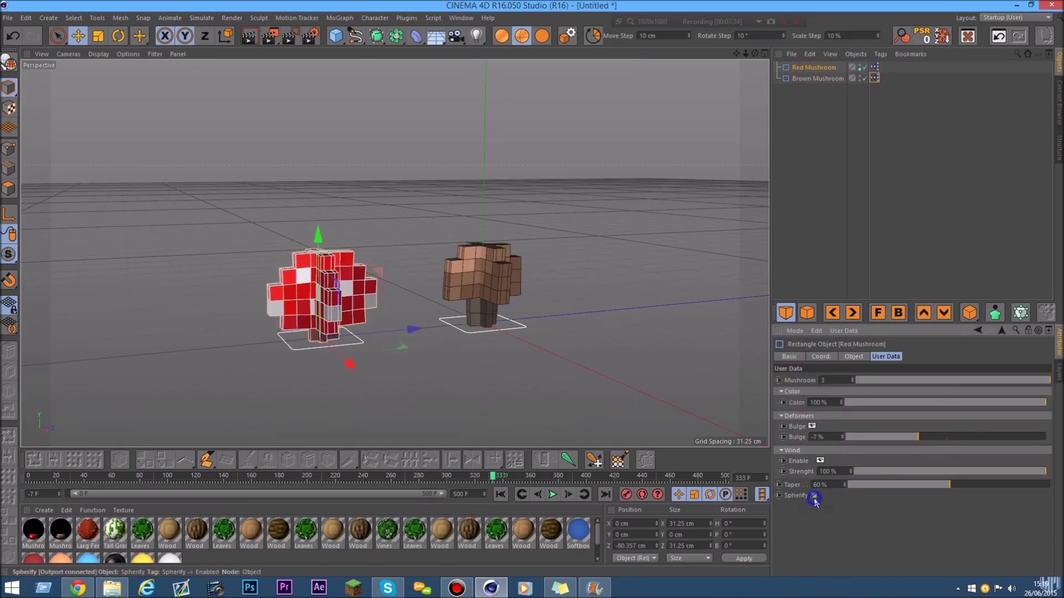
Delete both mushrooms and return to the Extra's folder's presets
left_click_drag(804, 217, 713, 4)
key("Delete")
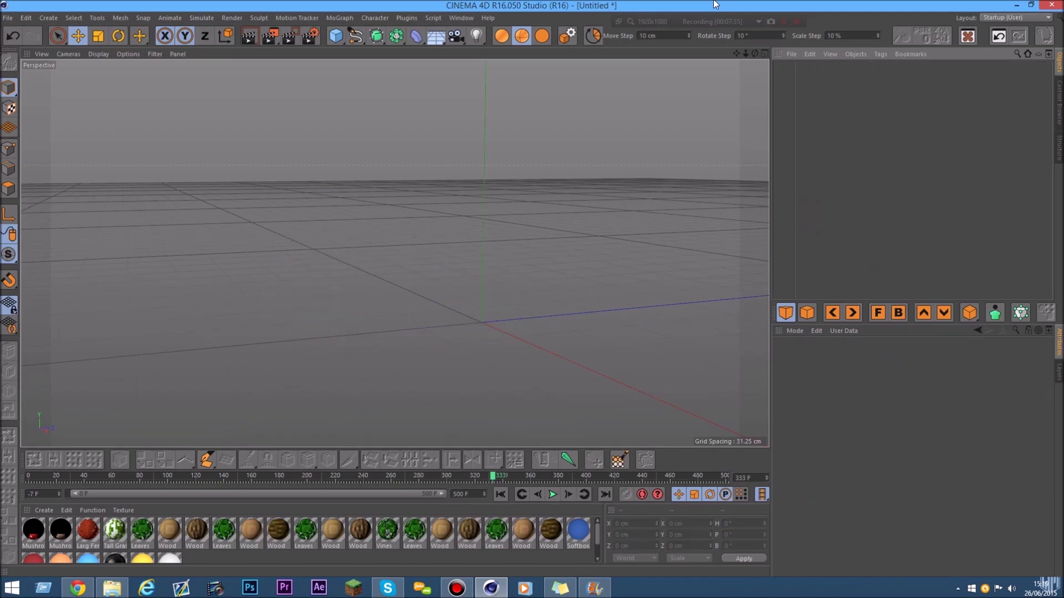
left_click(1058, 116)
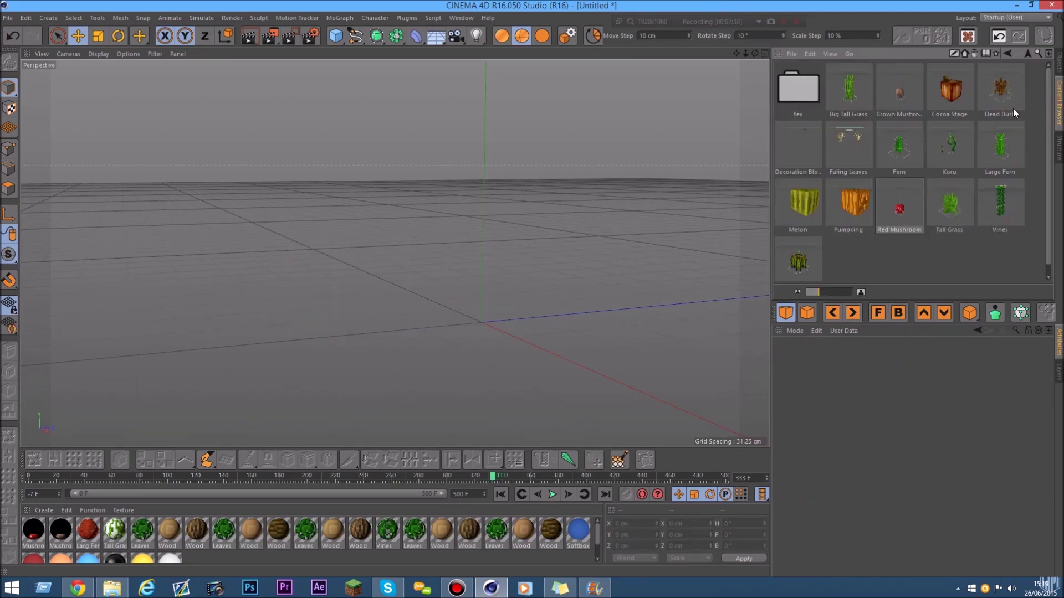
Load the Dead Bush preset and frame it closely in the perspective view
double_click(995, 93)
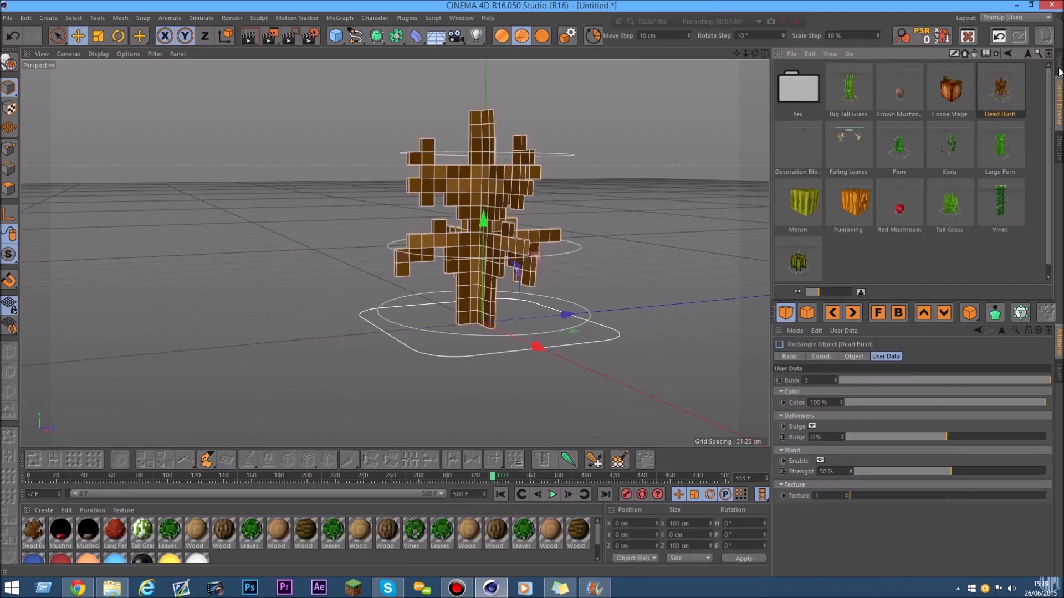
left_click(949, 101)
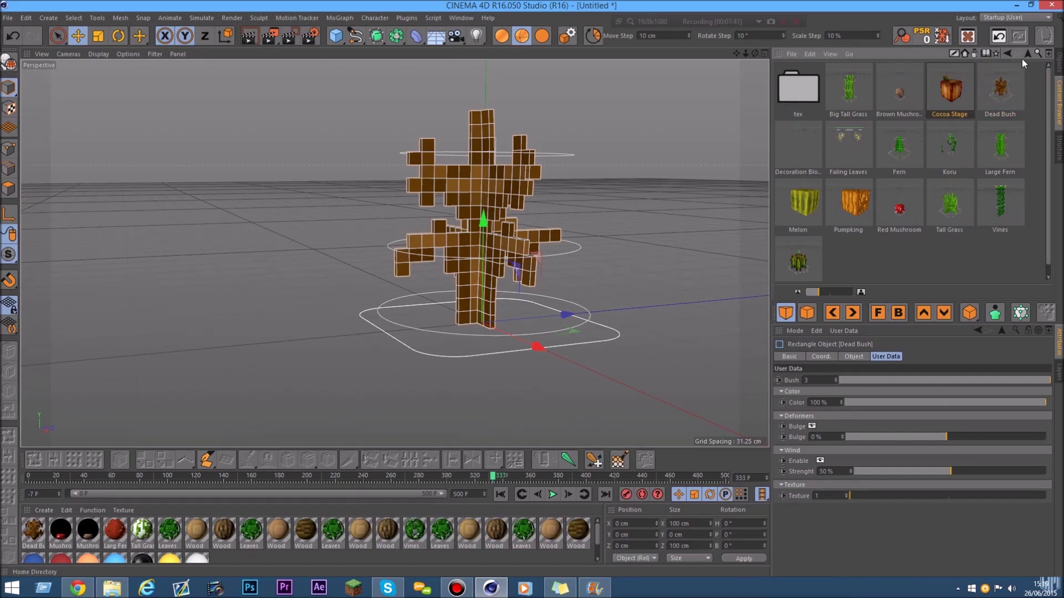
left_click(1059, 65)
mouse_move(745, 53)
left_mouse_down()
mouse_move(715, 53)
mouse_move(762, 53)
mouse_move(753, 53)
left_mouse_up()
left_click(696, 233)
scroll(408, 233, "up", 2)
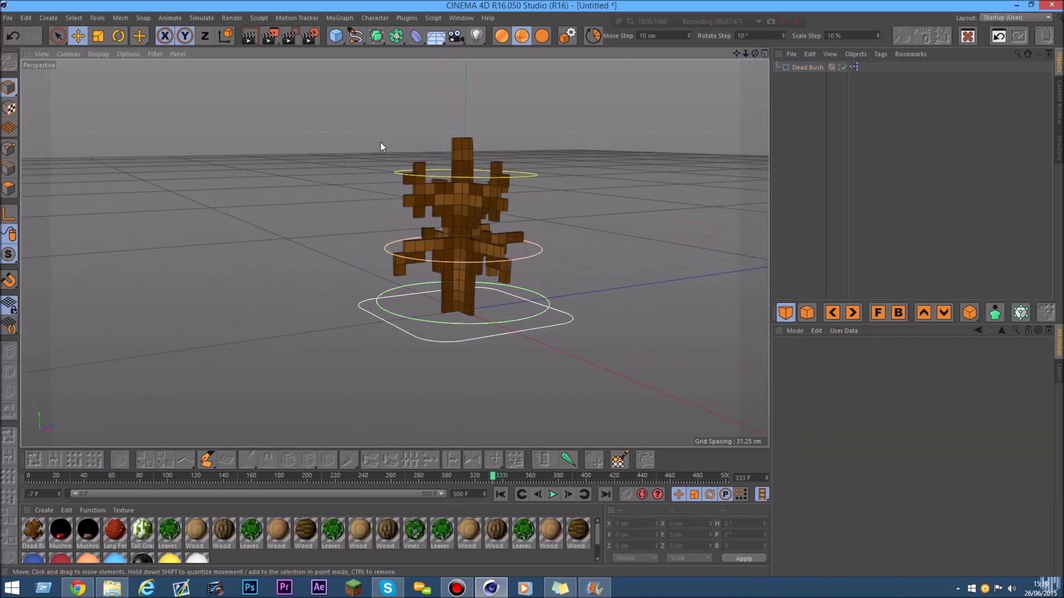
scroll(422, 214, "up", 3)
left_click_drag(737, 53, 701, 71)
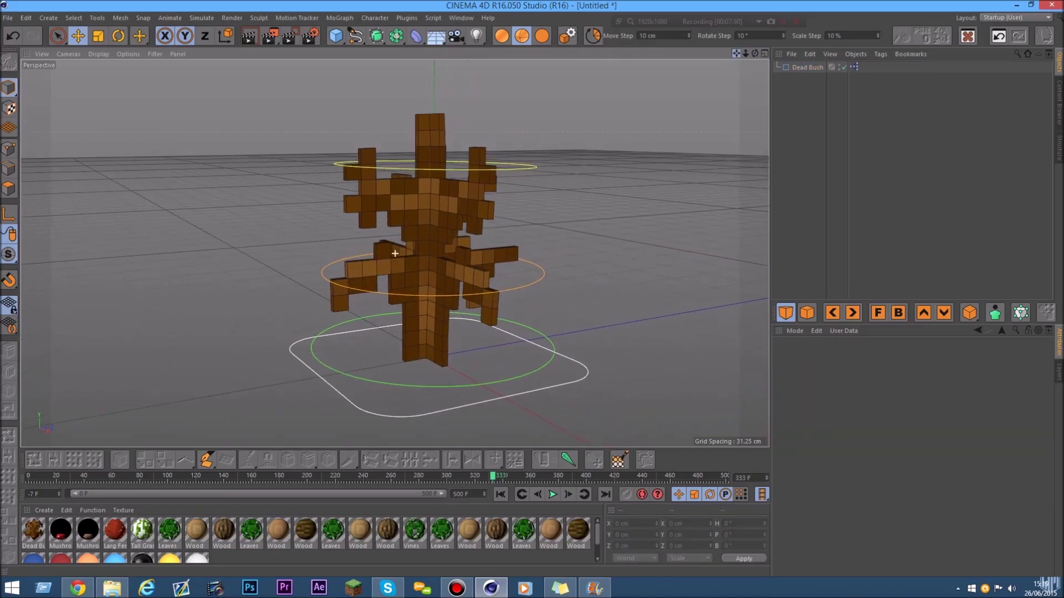
Try the Dead Bush's Texture slider and deselect the bush to inspect its look
left_click(804, 67)
scroll(466, 277, "up", 2)
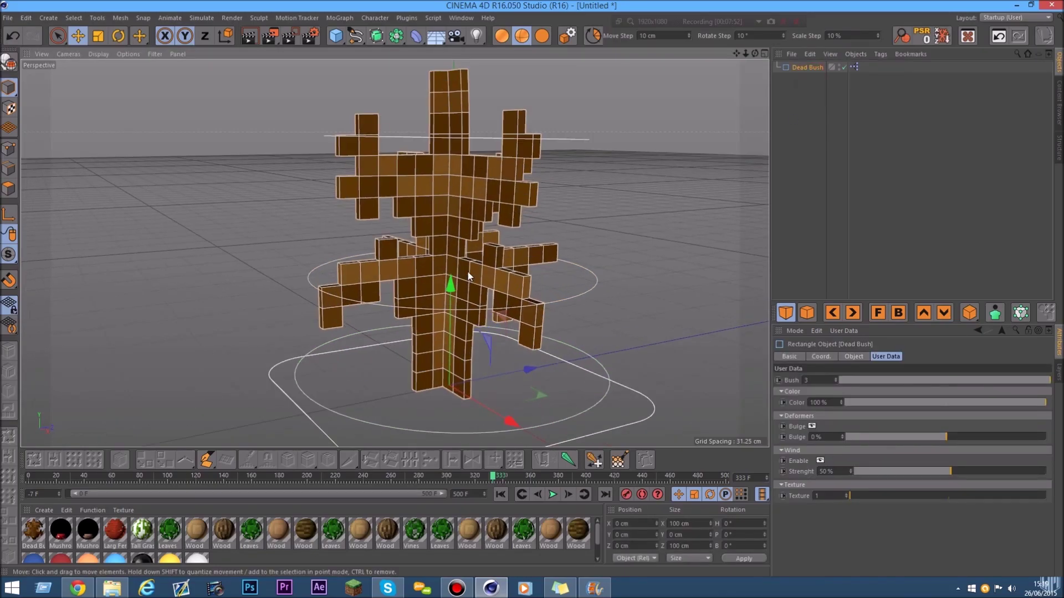
scroll(444, 164, "up", 1)
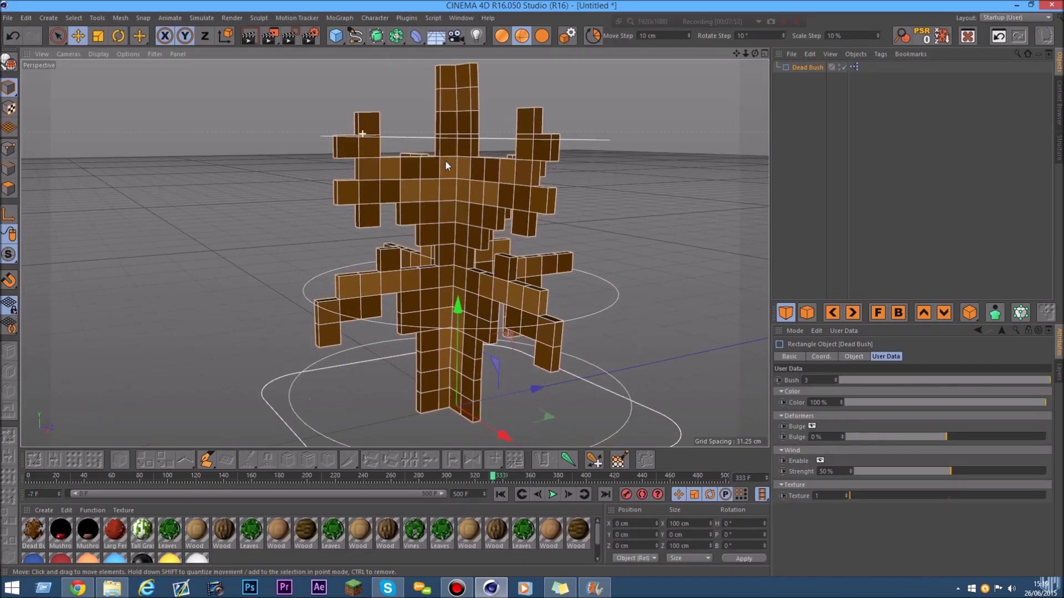
left_click(878, 494)
left_click(690, 203)
left_click(813, 67)
left_click(660, 266)
mouse_move(755, 53)
left_mouse_down()
mouse_move(755, 25)
mouse_move(740, 53)
left_mouse_up()
left_click(802, 67)
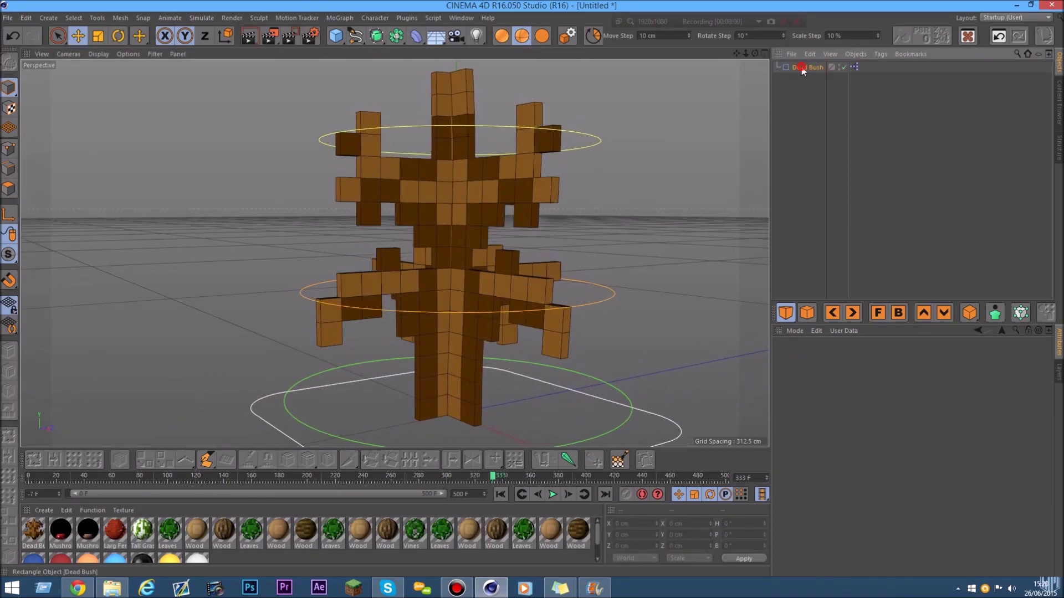
left_click(802, 68)
left_click(684, 284)
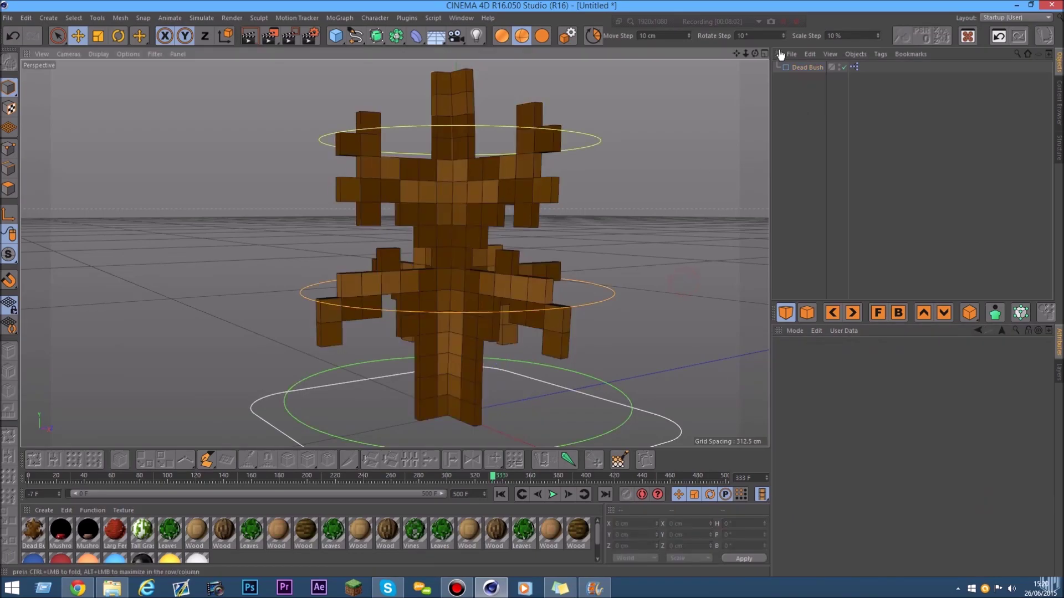
Play the animation briefly to preview how the Dead Bush moves in the wind
left_click_drag(755, 53, 752, 67)
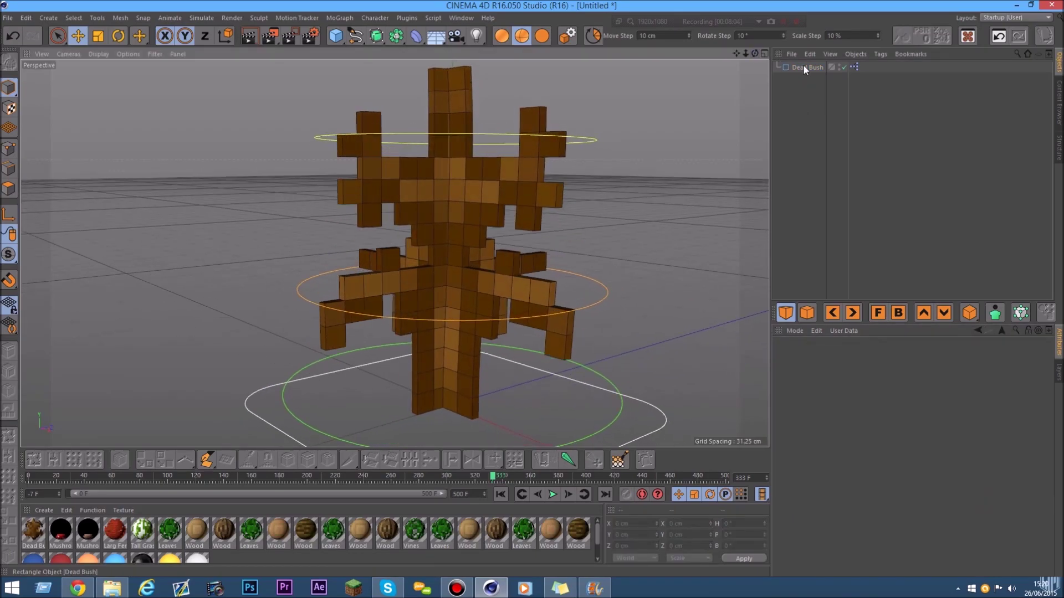
left_click(803, 67)
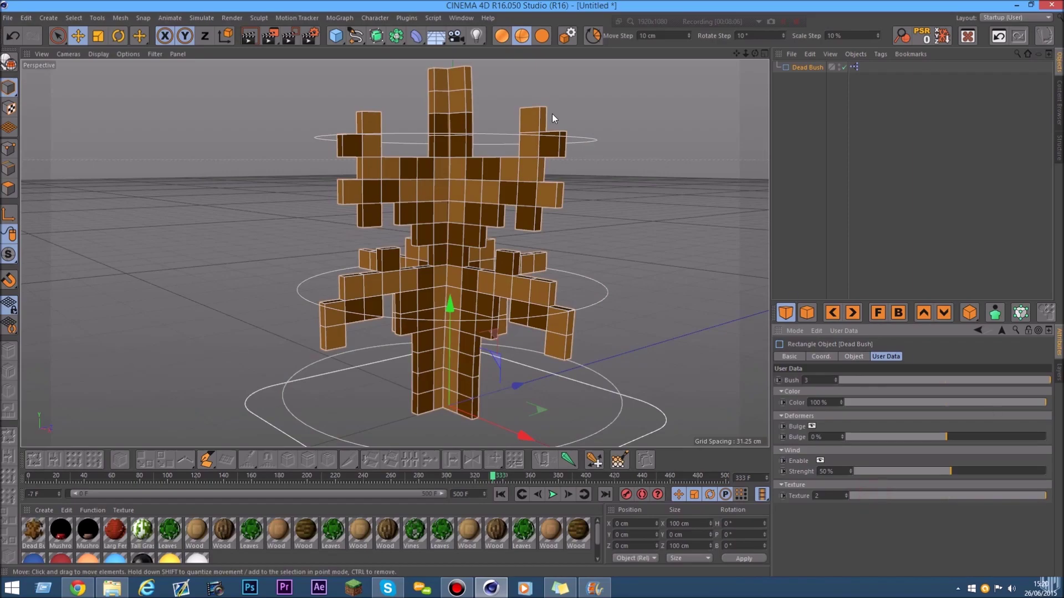
left_click(684, 147)
mouse_move(754, 53)
left_mouse_down()
mouse_move(755, 36)
mouse_move(755, 54)
left_mouse_up()
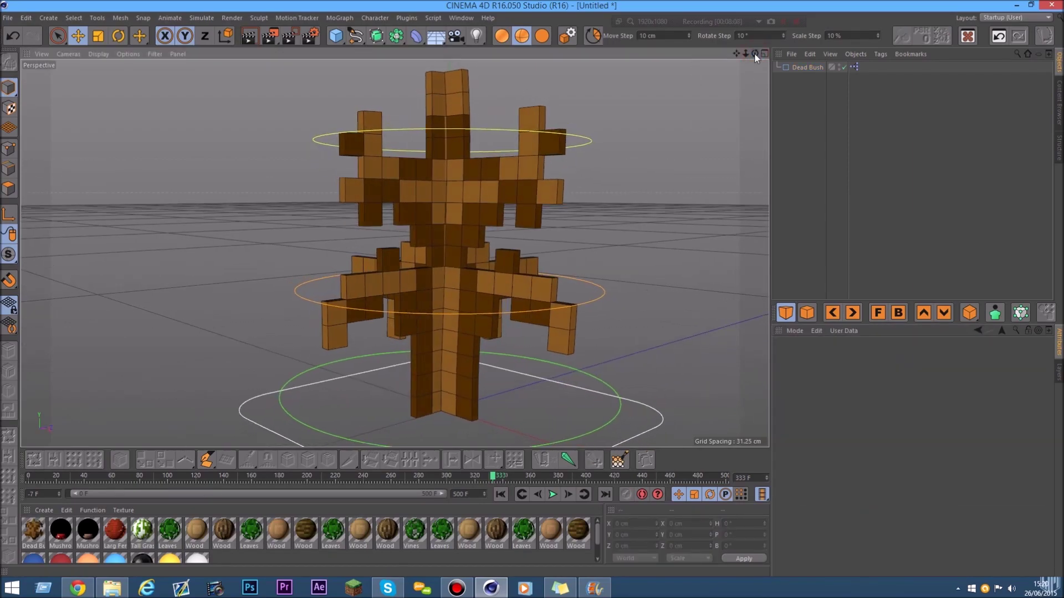
left_click(553, 494)
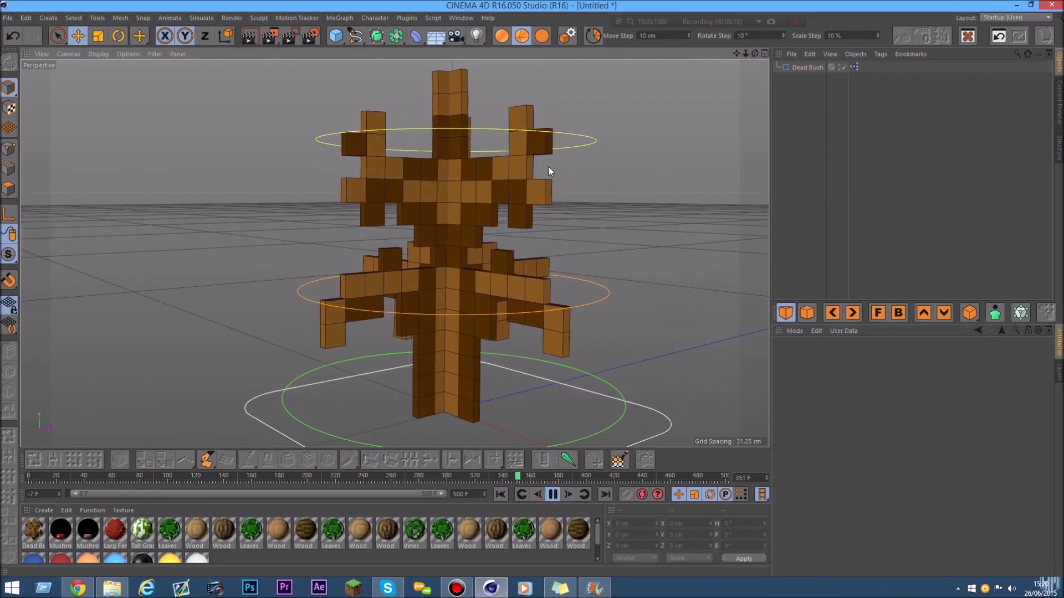
left_click(551, 495)
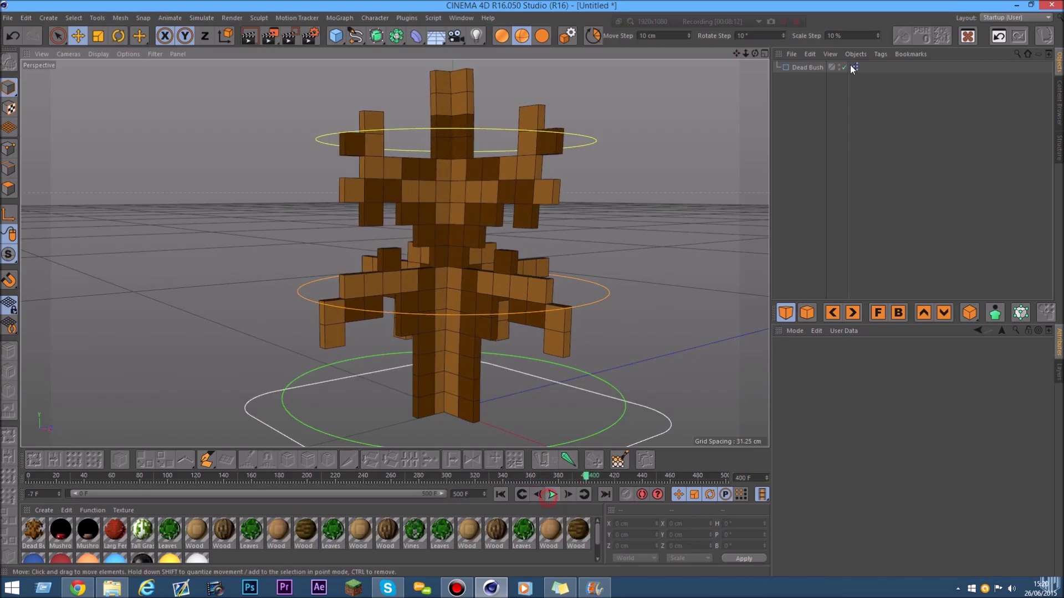
Try the Dead Bush's Bush, Color and Bulge sliders, along with its wind Strenght
left_click(807, 67)
left_click(1038, 381)
left_click_drag(1013, 381, 1047, 380)
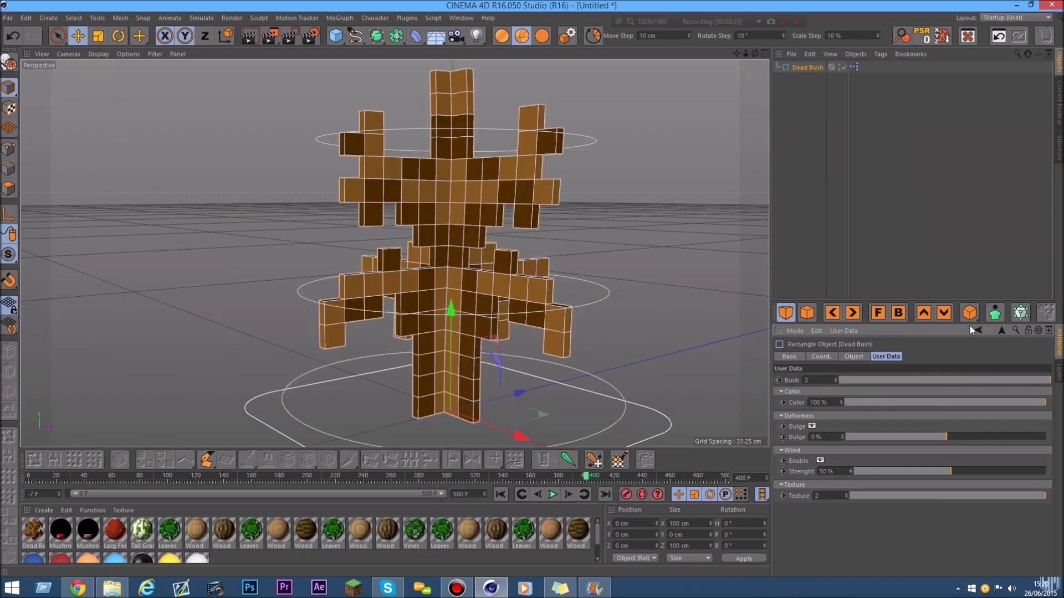
left_click_drag(1019, 402, 857, 405)
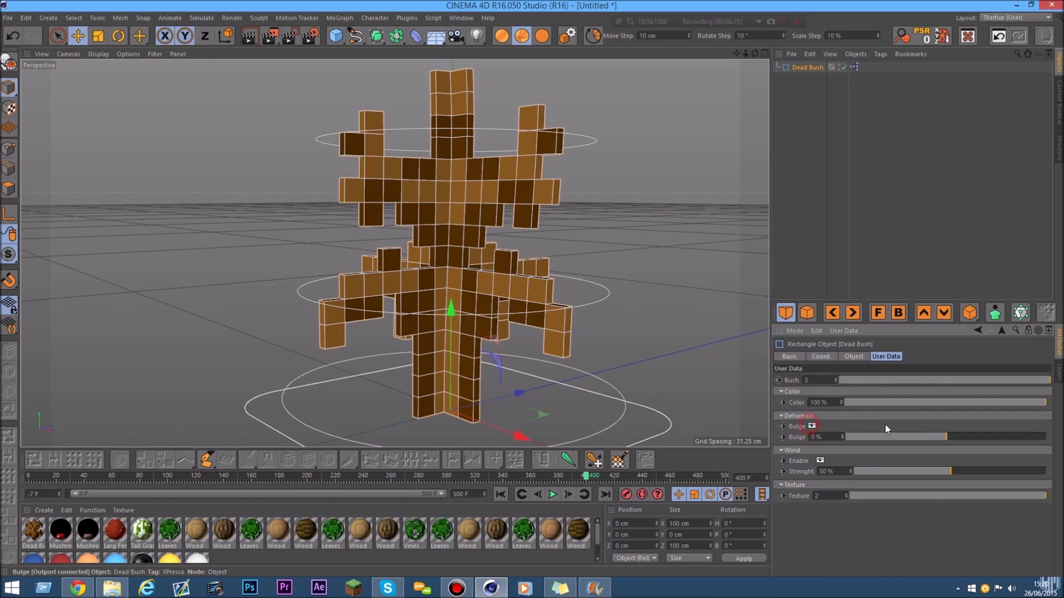
left_click_drag(950, 437, 845, 440)
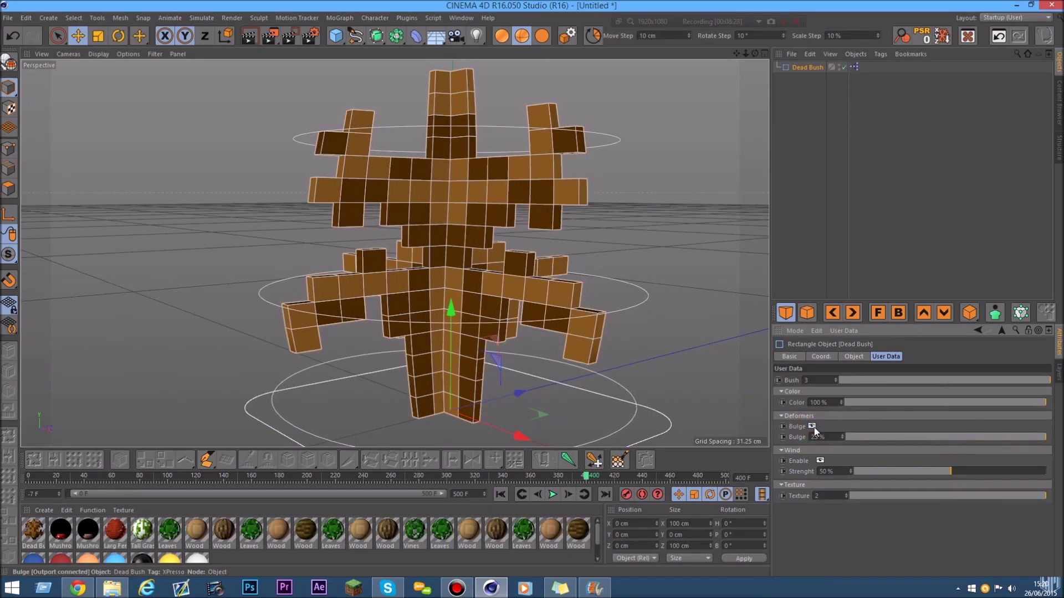
mouse_move(940, 473)
left_mouse_down()
mouse_move(1025, 475)
mouse_move(820, 497)
mouse_move(1003, 496)
left_mouse_up()
Delete the Dead Bush and load the Decoration Block preset in its place, framed in the perspective view
left_click_drag(852, 181, 651, 5)
key("Delete")
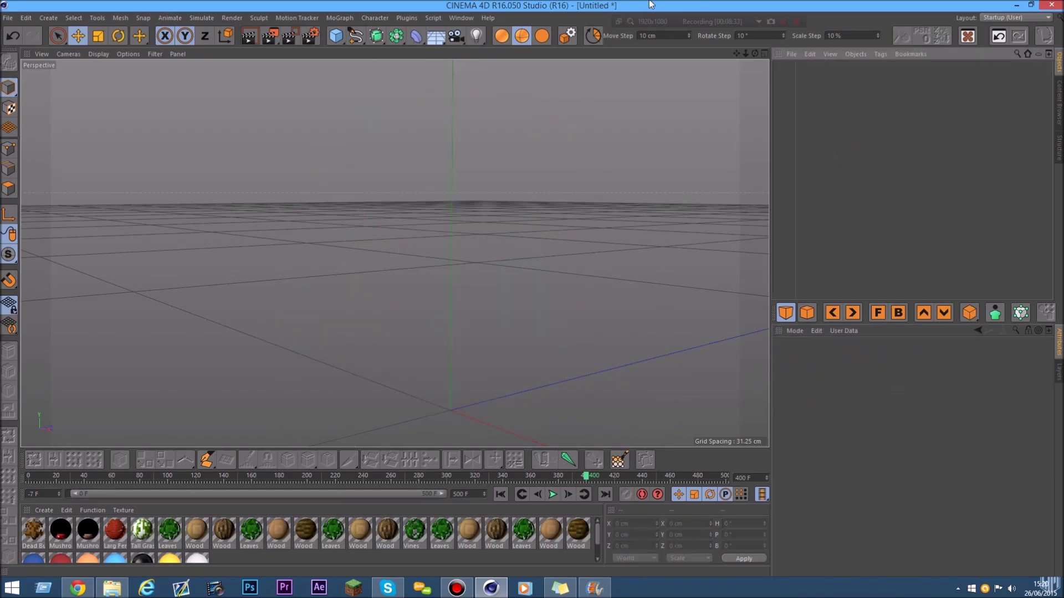
left_click(1059, 108)
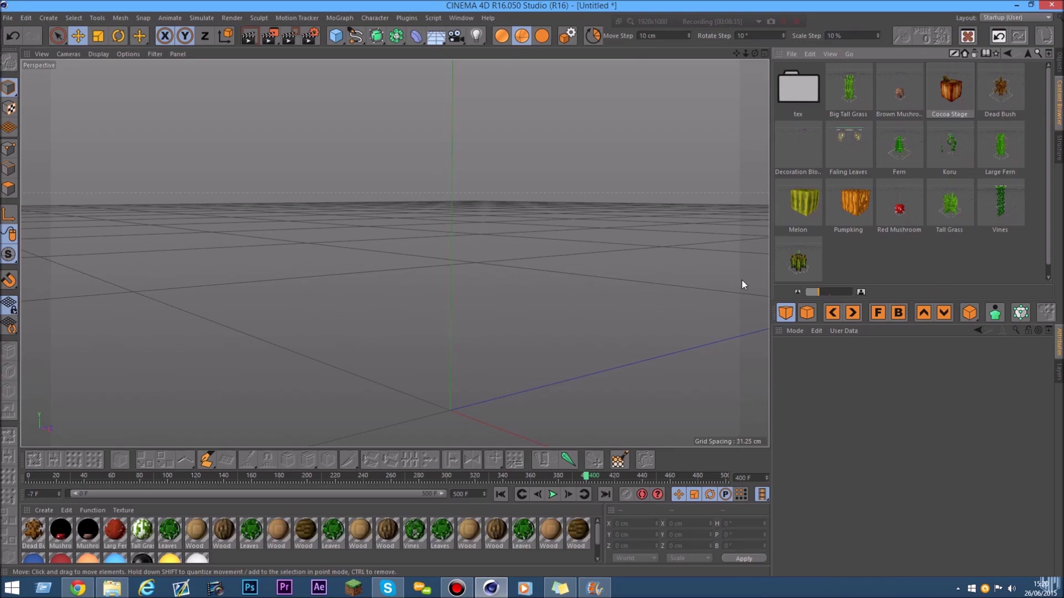
double_click(803, 138)
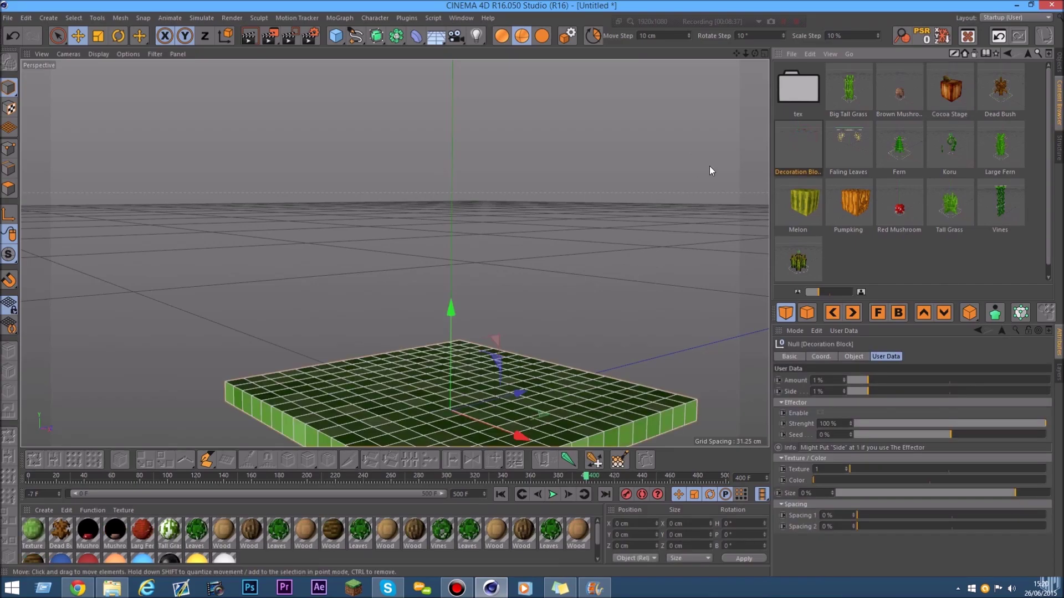
left_click_drag(746, 53, 692, 55)
left_click(1060, 60)
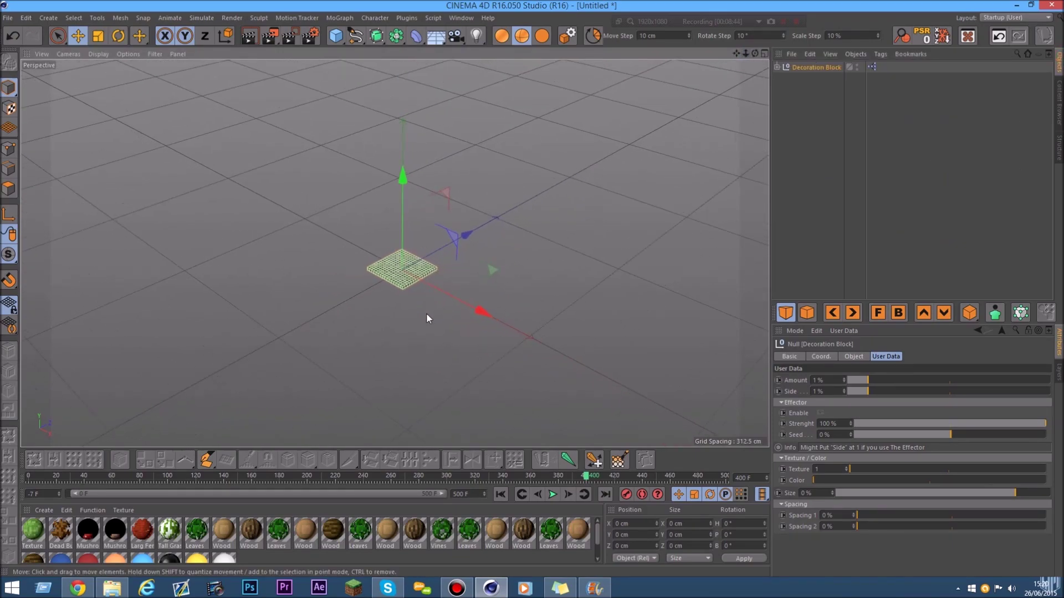
scroll(426, 319, "up", 1)
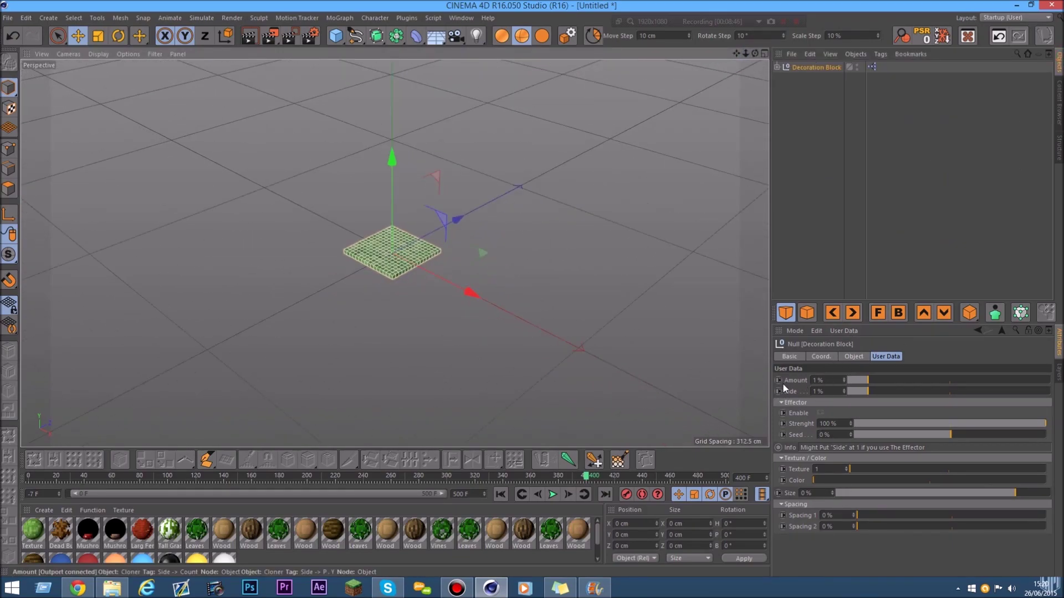
Set the Decoration Block's Amount to 10% and its Side to 10%
left_click(873, 380)
left_click_drag(876, 381, 1047, 379)
left_click_drag(746, 53, 746, 72)
scroll(475, 241, "up", 3)
scroll(373, 178, "up", 1)
left_click_drag(868, 391, 1047, 392)
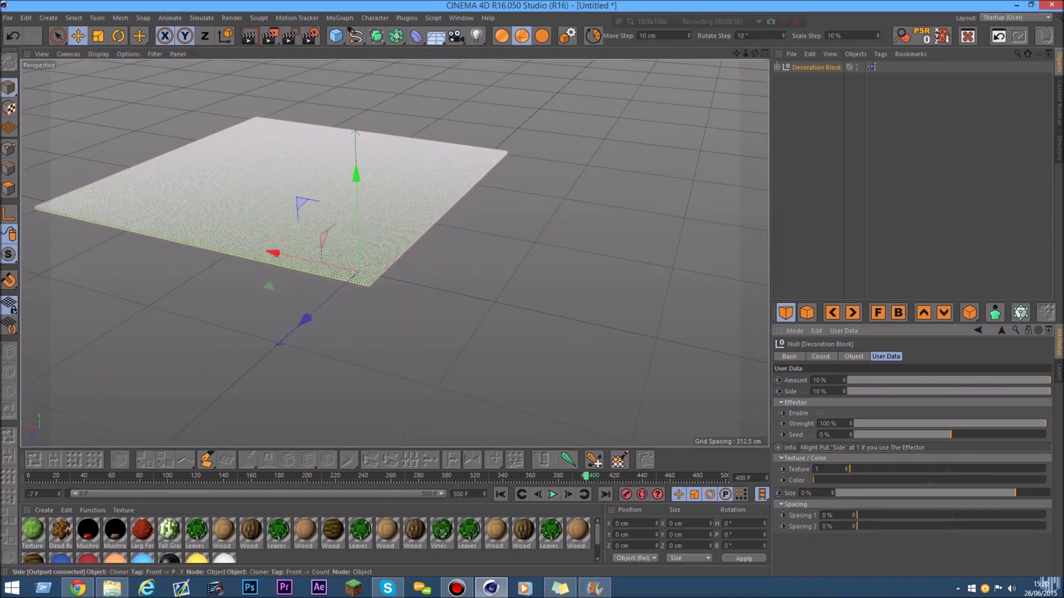
left_click_drag(755, 53, 751, 95)
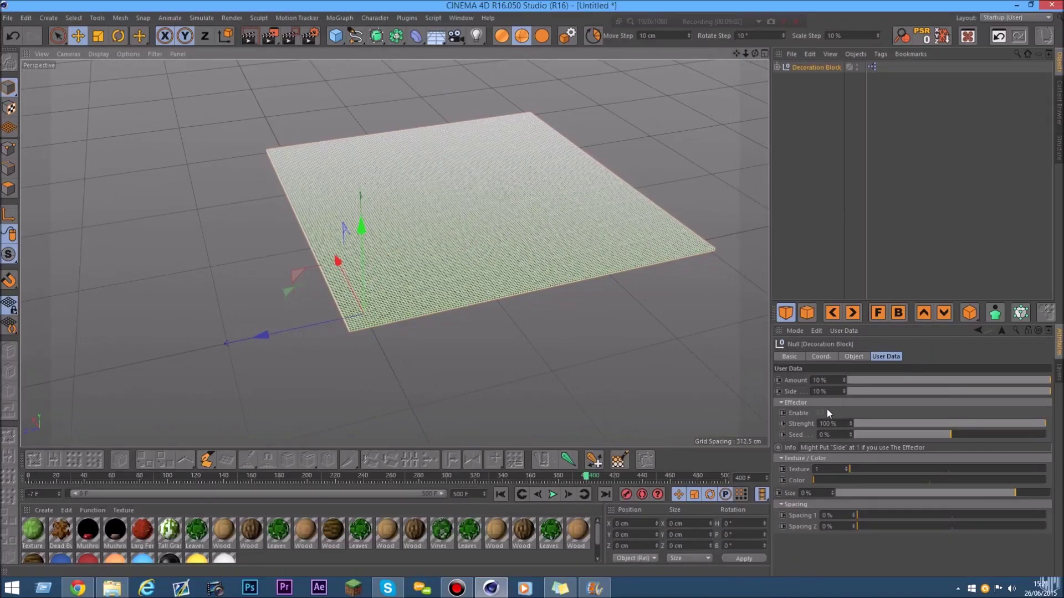
Set the Decoration Block's Side to 1% and enable its Effector to scatter the blocks
left_click_drag(1042, 391, 869, 393)
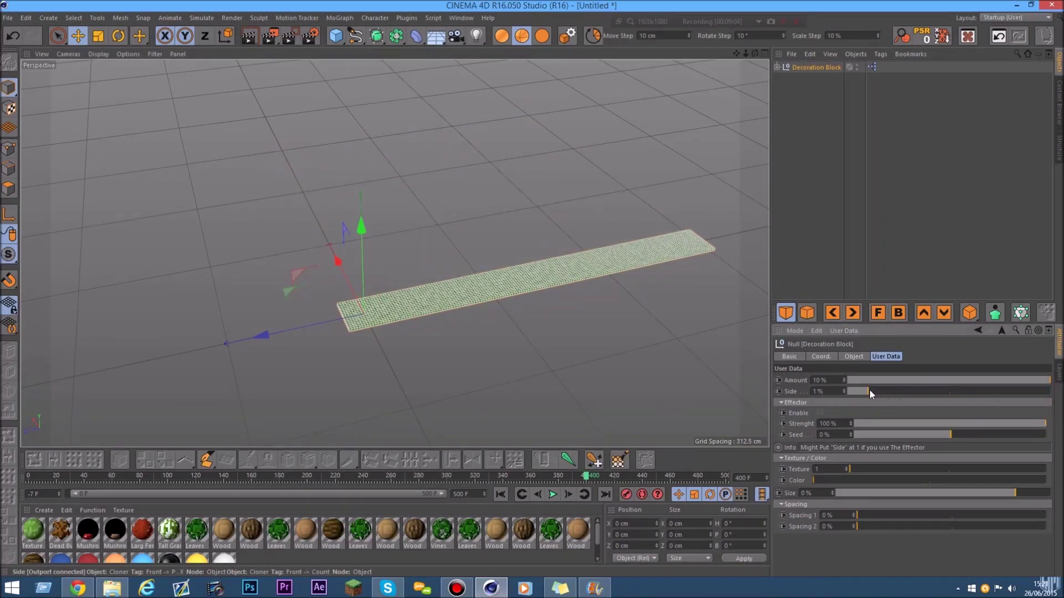
left_click(820, 414)
left_click_drag(754, 54, 307, 275)
scroll(415, 147, "up", 1)
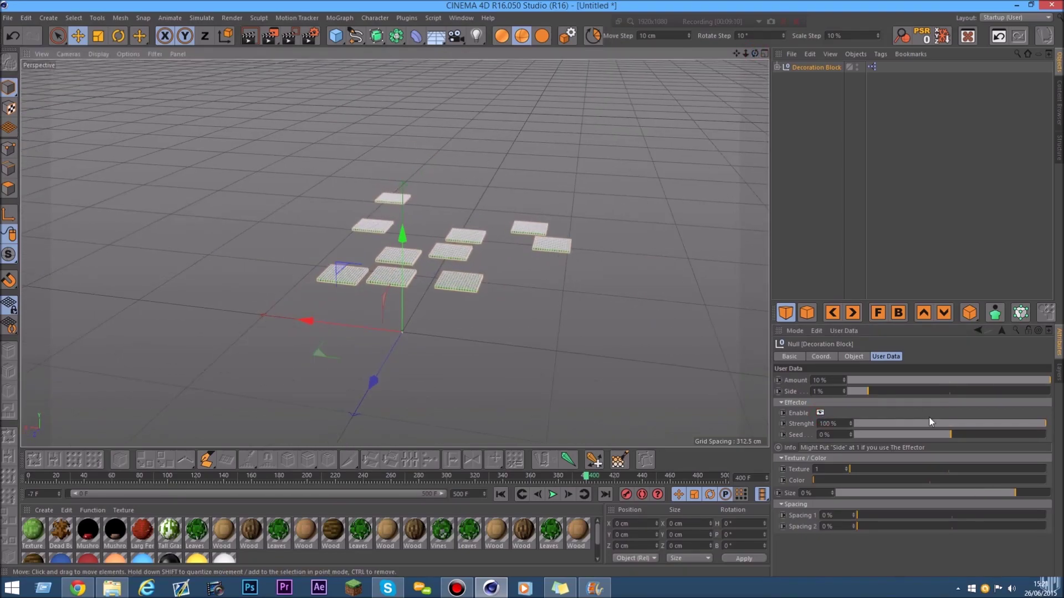
Try the Effector at 15% Strenght, then at 55% with the Seed set to 9%
left_click_drag(1029, 423, 883, 421)
left_click(504, 300)
left_click_drag(756, 53, 780, 64)
left_click(786, 67)
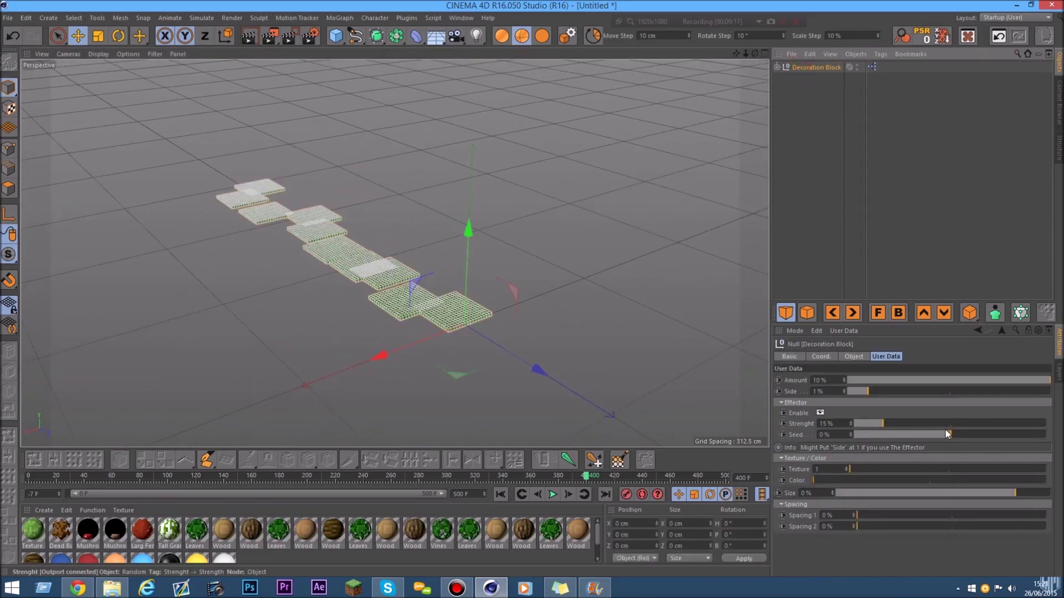
left_click_drag(952, 435, 985, 435)
left_click_drag(912, 424, 961, 423)
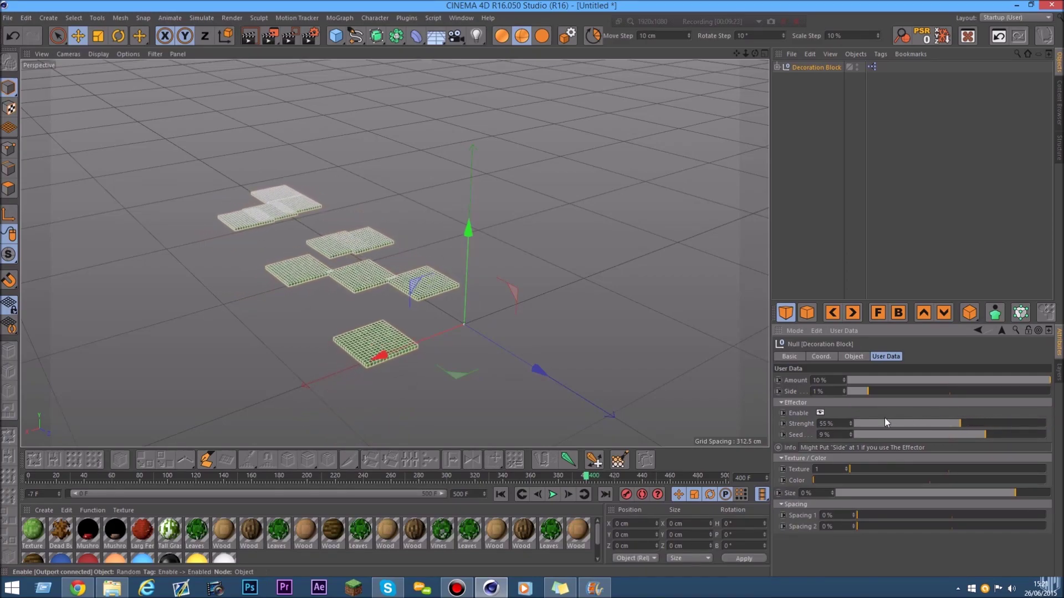
mouse_move(885, 391)
left_mouse_down()
mouse_move(896, 391)
mouse_move(868, 392)
left_mouse_up()
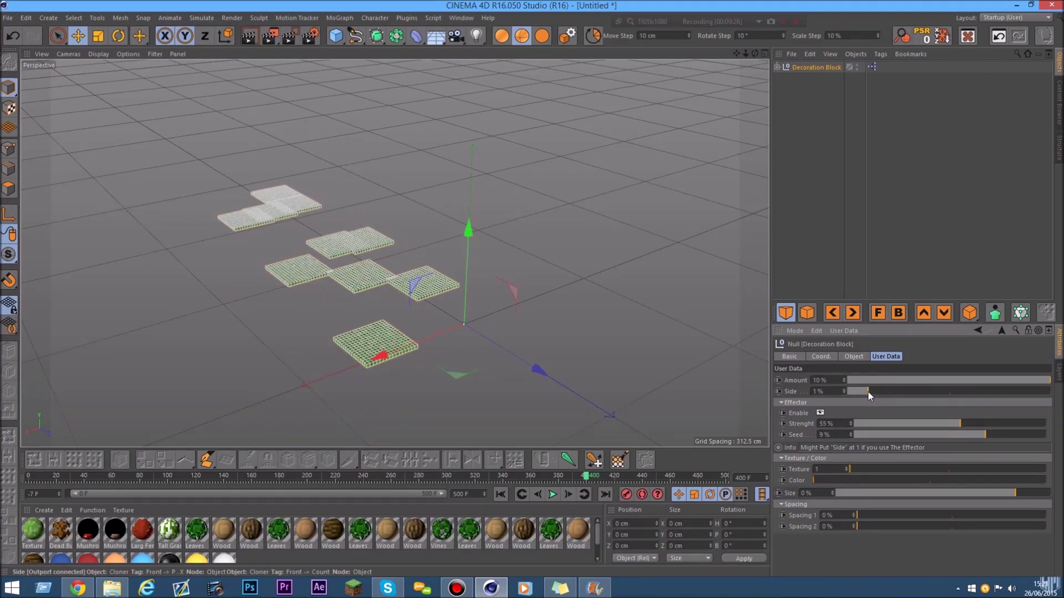
mouse_move(755, 55)
left_mouse_down()
mouse_move(770, 58)
mouse_move(743, 58)
mouse_move(756, 56)
left_mouse_up()
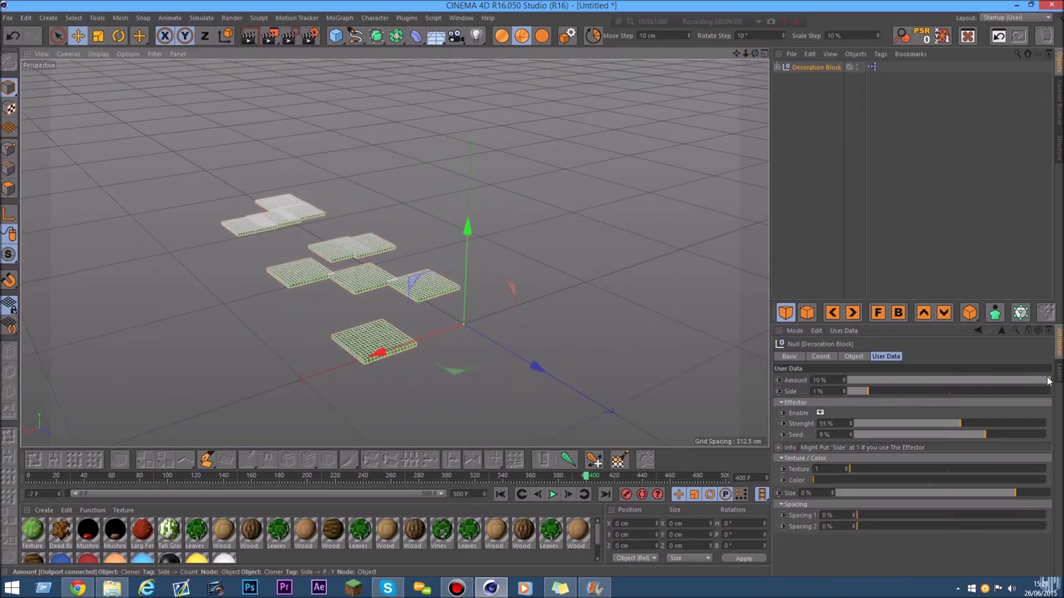
mouse_move(1045, 379)
left_mouse_down()
mouse_move(900, 379)
mouse_move(1047, 380)
left_mouse_up()
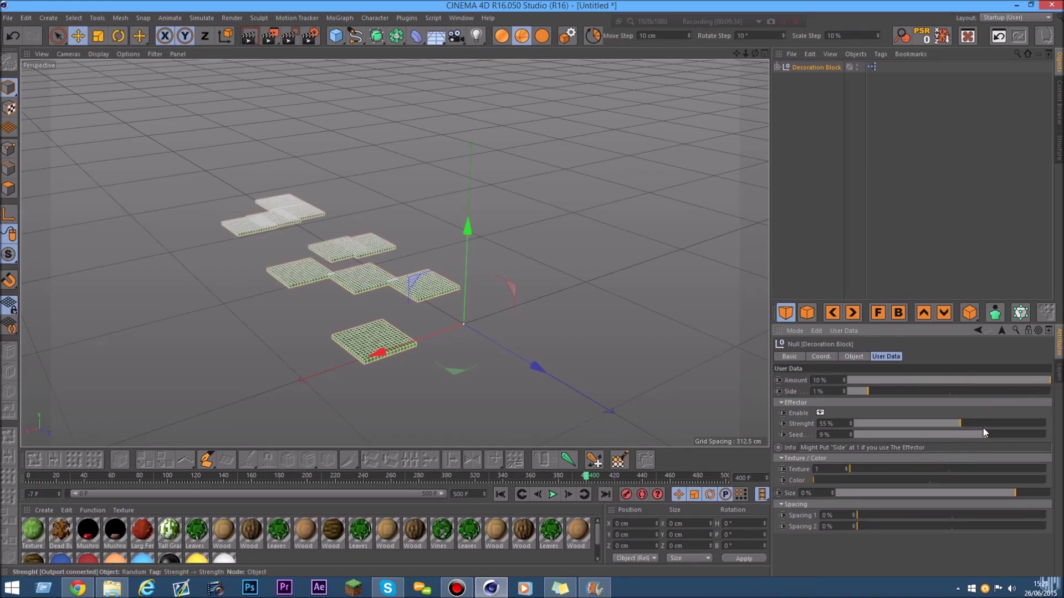
Set the Effector's Strenght to 100% and Seed to 1%, and the Decoration Block's Side to 2%
left_click_drag(951, 423, 1049, 423)
left_click_drag(985, 434, 953, 434)
mouse_move(878, 390)
left_mouse_down()
mouse_move(914, 390)
mouse_move(890, 390)
left_mouse_up()
left_click_drag(755, 54, 651, 80)
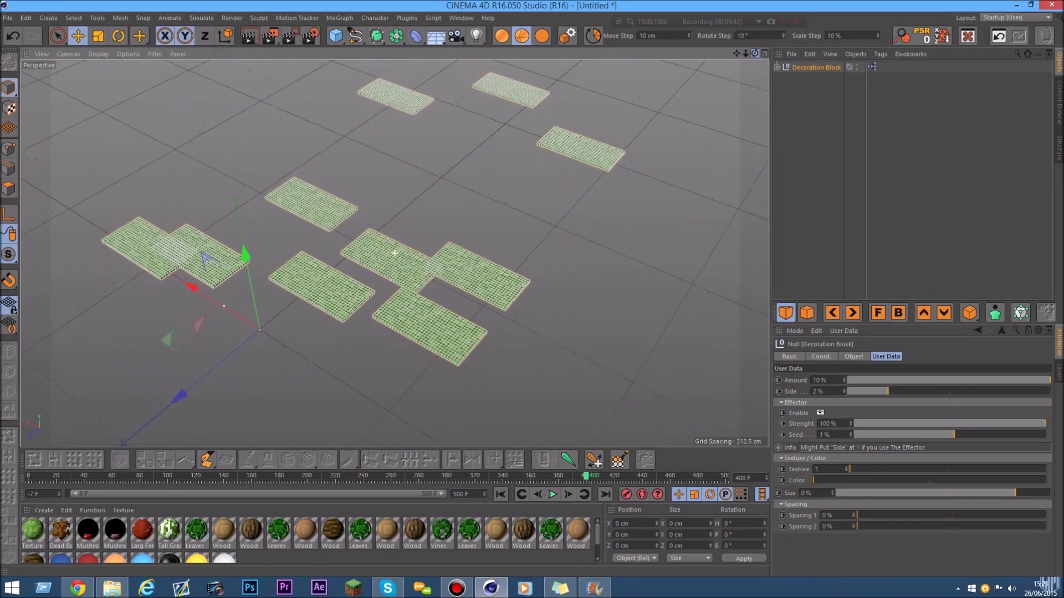
left_click(883, 394)
mouse_move(883, 394)
left_mouse_down()
mouse_move(870, 393)
mouse_move(880, 394)
left_mouse_up()
Set the Effector's Strenght to 3% and spread the blocks apart with Spacing 1 at 83%
left_click_drag(989, 424, 860, 424)
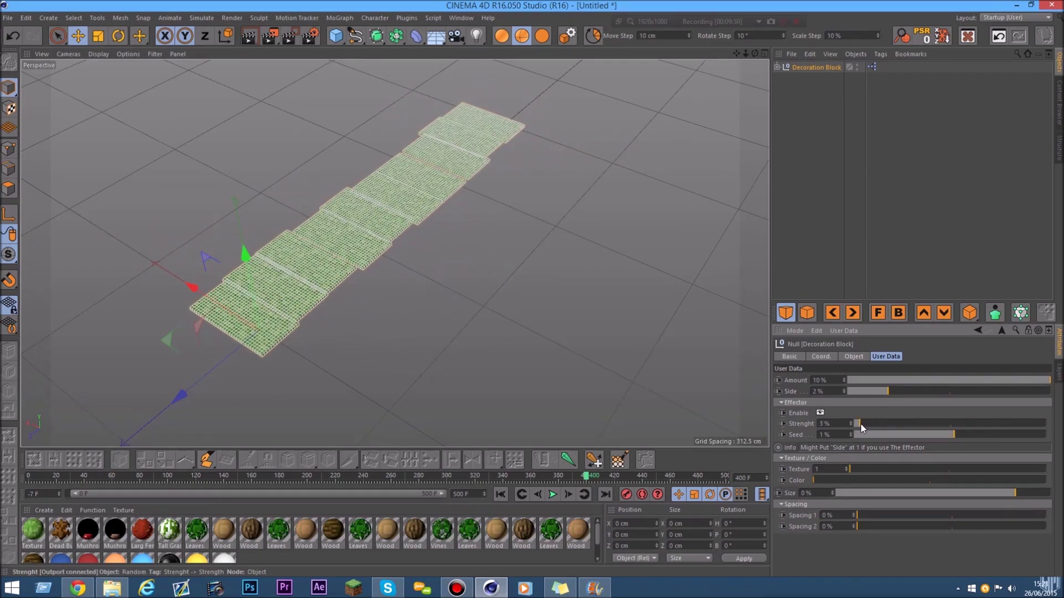
left_click(679, 221)
mouse_move(755, 54)
left_mouse_down()
mouse_move(864, 11)
mouse_move(770, 67)
mouse_move(754, 53)
left_mouse_up()
left_click(812, 69)
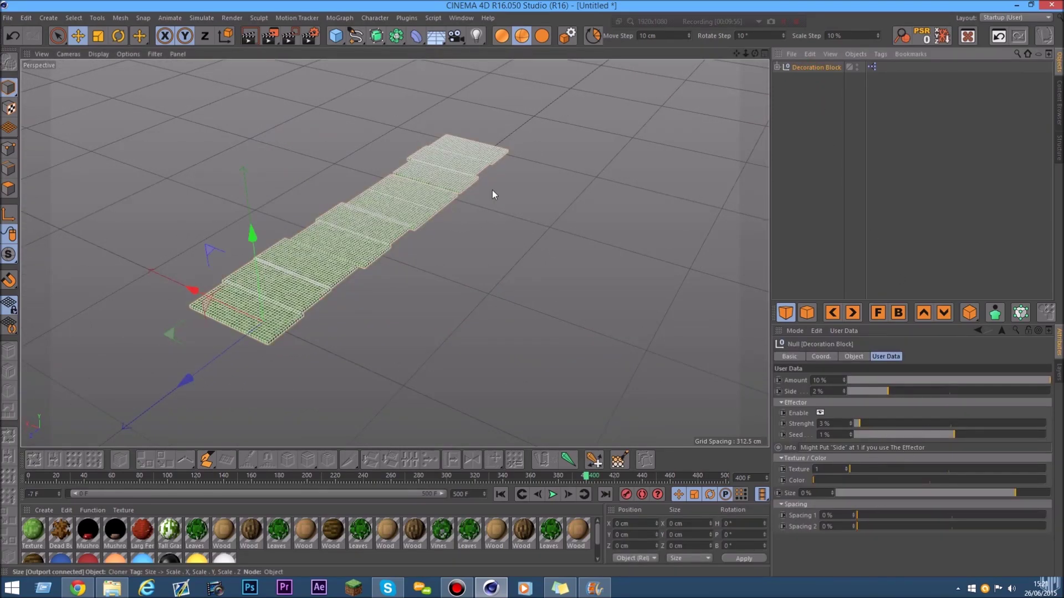
left_click_drag(866, 515, 935, 514)
mouse_move(874, 530)
left_mouse_down()
mouse_move(1042, 530)
mouse_move(853, 530)
left_mouse_up()
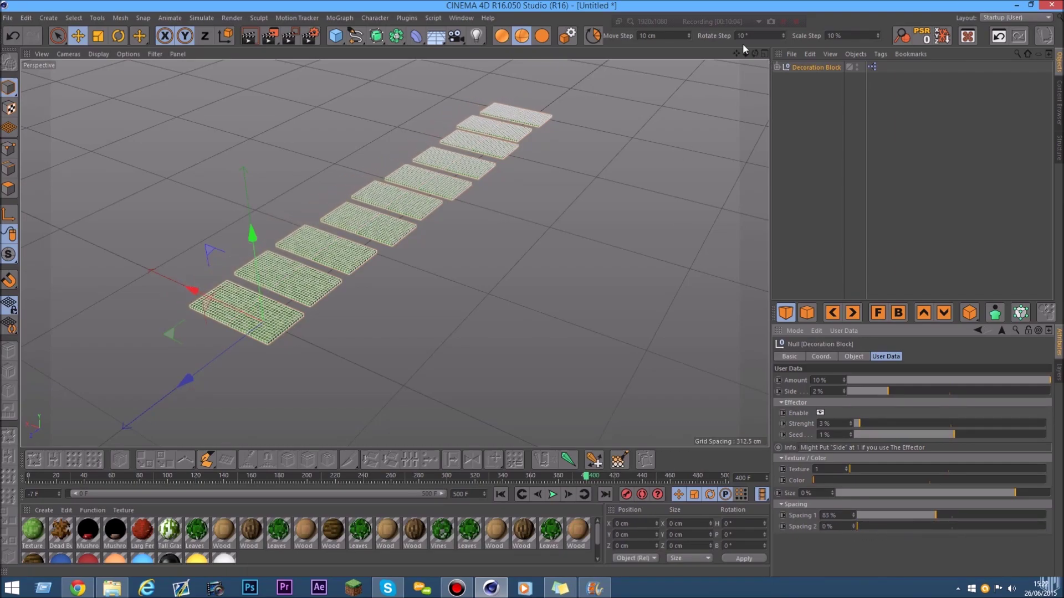
mouse_move(754, 56)
left_mouse_down()
mouse_move(865, 48)
mouse_move(734, 42)
mouse_move(748, 47)
left_mouse_up()
Return the Effector's Strenght to 100% and Spacing 1 to 0%
left_click_drag(879, 423, 1046, 424)
mouse_move(936, 516)
left_mouse_down()
mouse_move(1051, 515)
mouse_move(834, 508)
left_mouse_up()
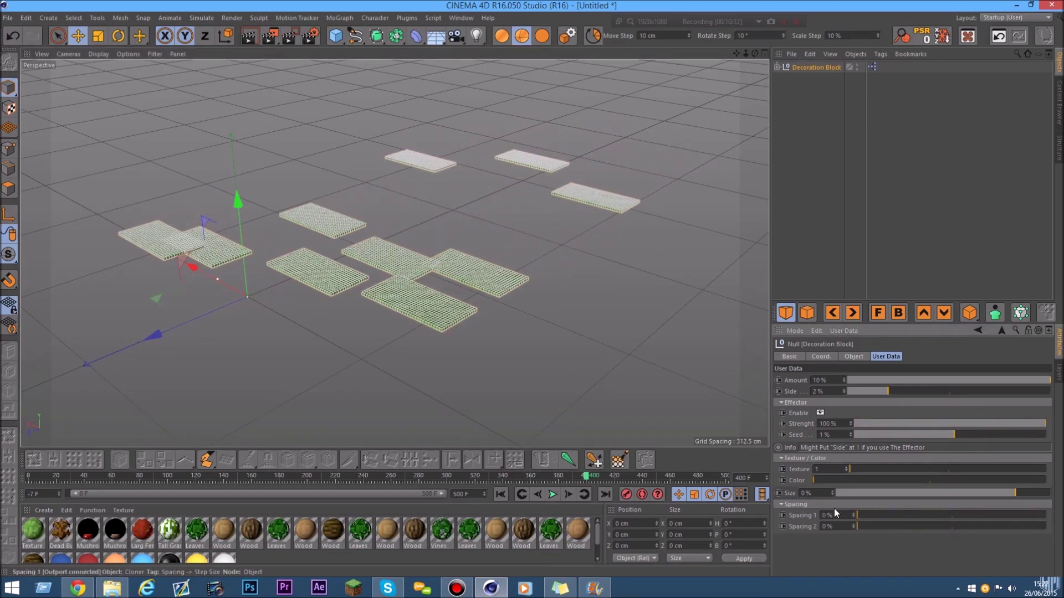
scroll(284, 214, "up", 2)
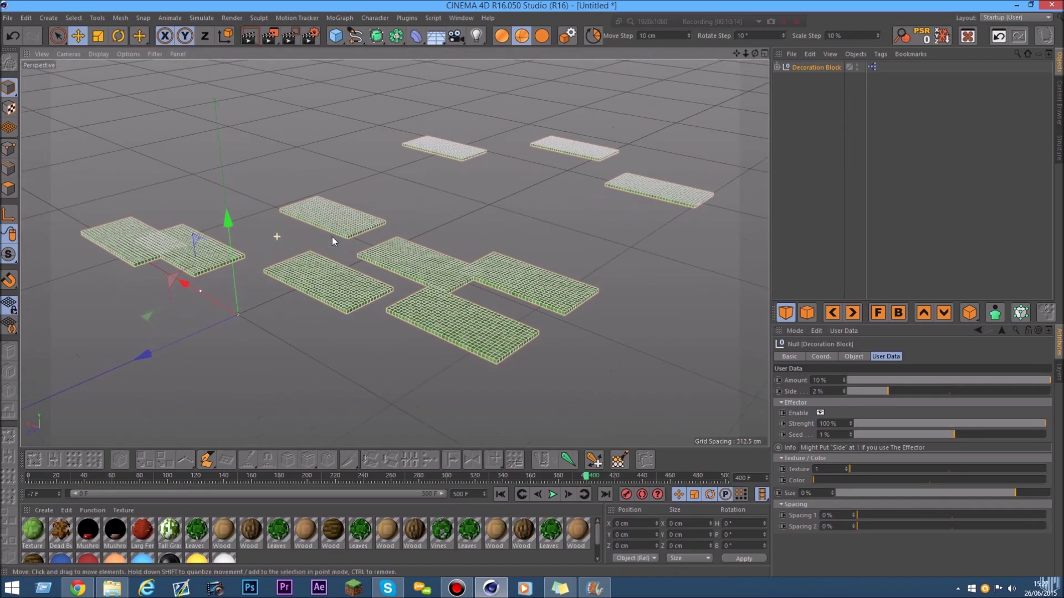
Show the Decoration Block shaded without wireframe lines in the perspective view and keep it selected
left_click(432, 205)
left_click(801, 67)
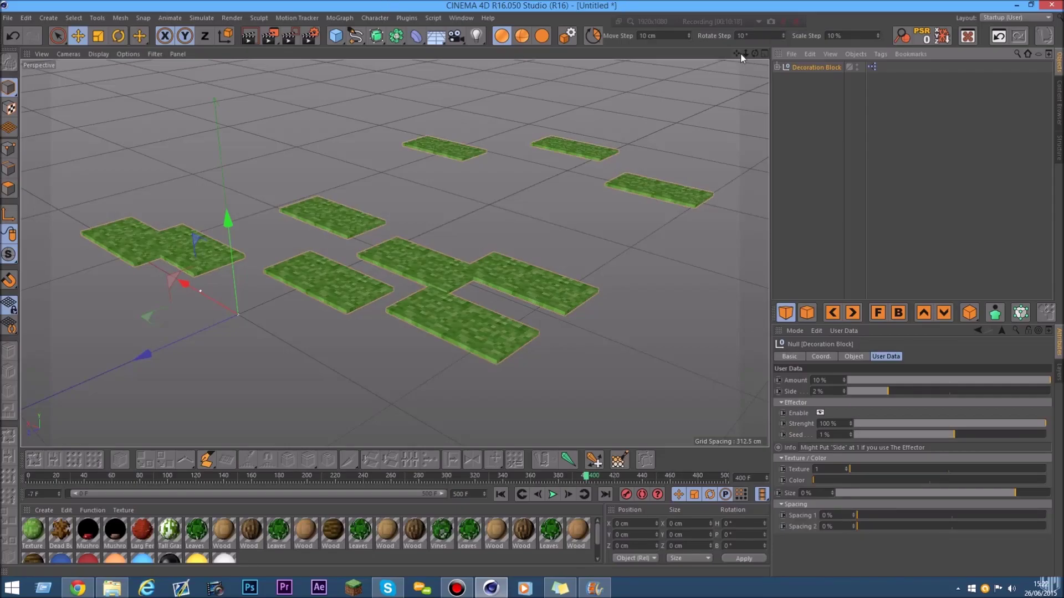
scroll(394, 255, "down", 2)
scroll(565, 218, "up", 1)
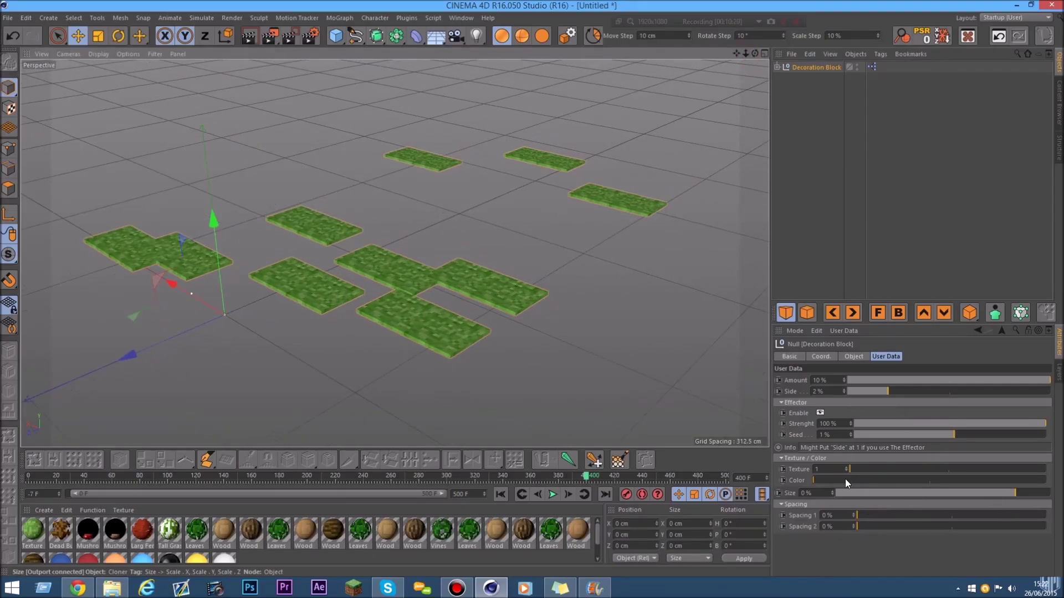
Run the Decoration Block's Texture slider up to 10
left_click_drag(856, 469, 982, 470)
left_click_drag(982, 471, 1047, 468)
left_click_drag(745, 53, 698, 53)
scroll(556, 115, "up", 2)
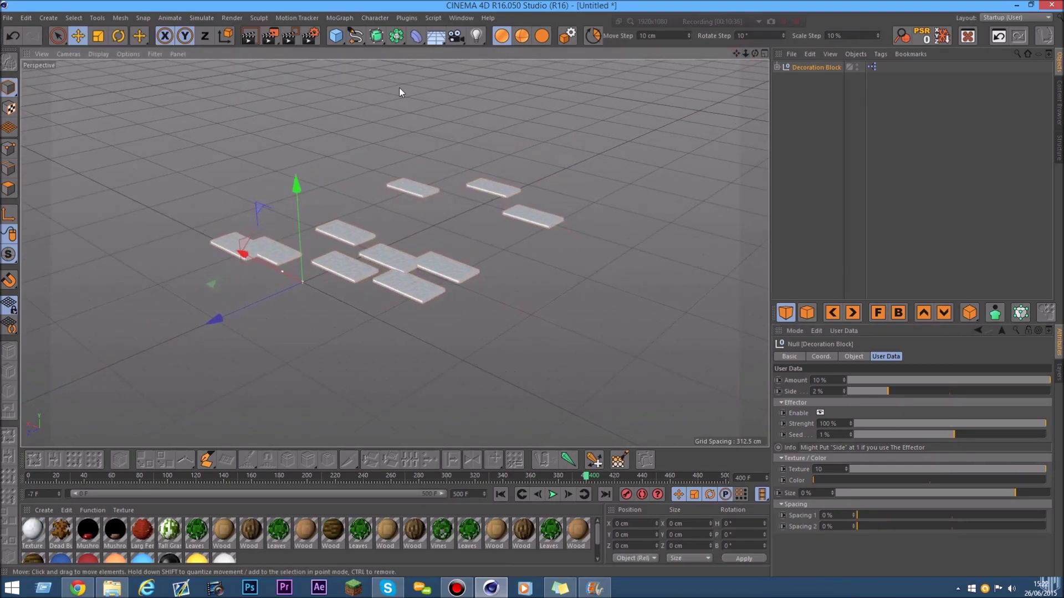
scroll(299, 184, "up", 2)
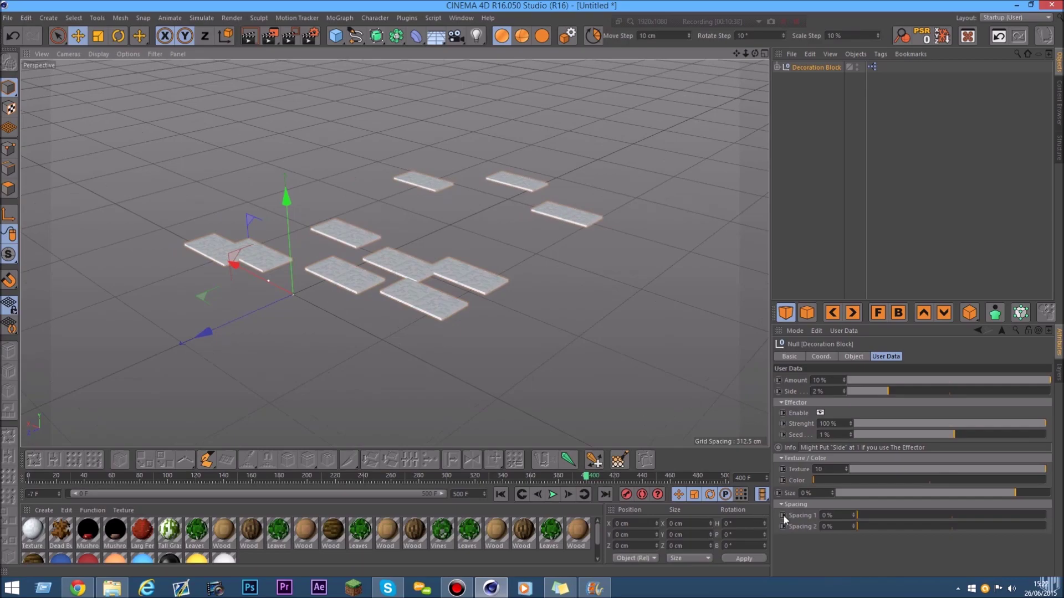
Raise the Decoration Block's Color to its maximum, return Texture to 1 after trying 6, and set Size to -1%
mouse_move(825, 477)
left_mouse_down()
mouse_move(840, 478)
mouse_move(813, 477)
left_mouse_up()
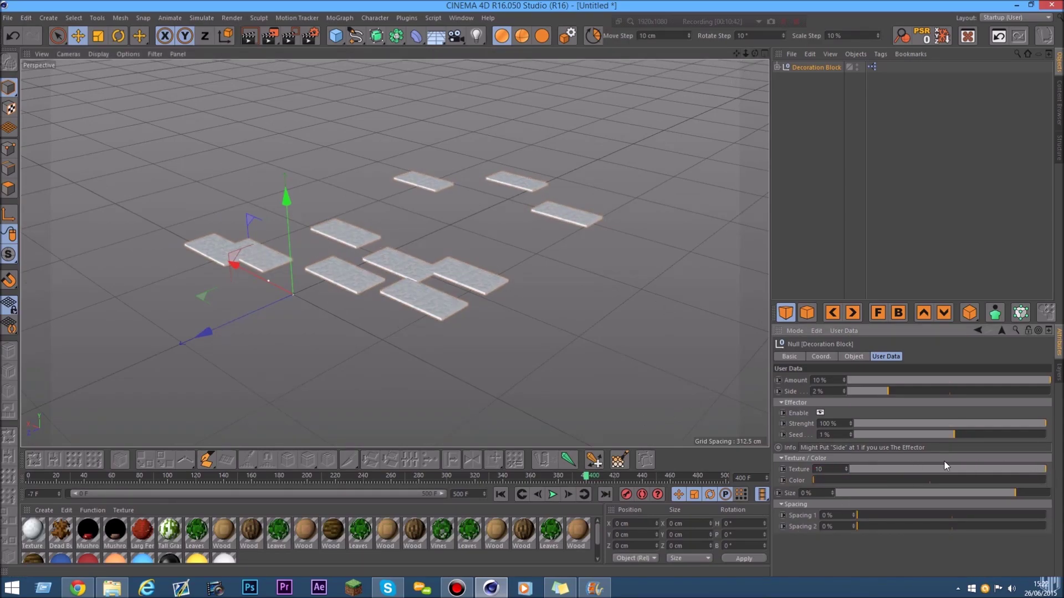
mouse_move(909, 469)
left_mouse_down()
mouse_move(886, 470)
mouse_move(926, 473)
left_mouse_up()
left_click_drag(824, 479, 827, 480)
left_click_drag(937, 470, 996, 479)
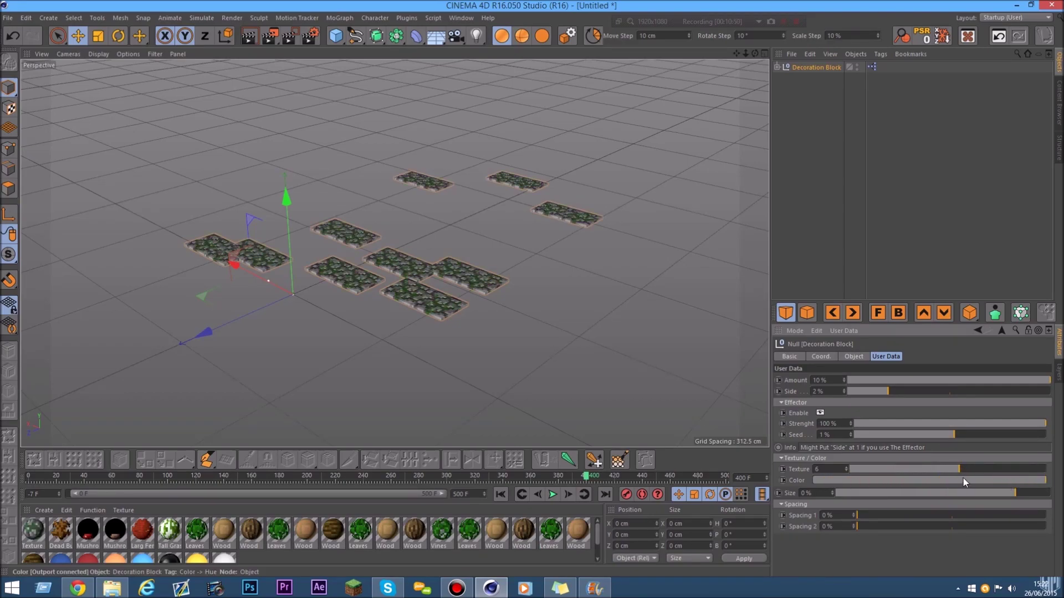
left_click_drag(899, 468, 849, 469)
mouse_move(1022, 482)
left_mouse_down()
mouse_move(974, 483)
mouse_move(1048, 481)
mouse_move(1022, 492)
mouse_move(841, 493)
mouse_move(1026, 490)
mouse_move(1014, 492)
left_mouse_up()
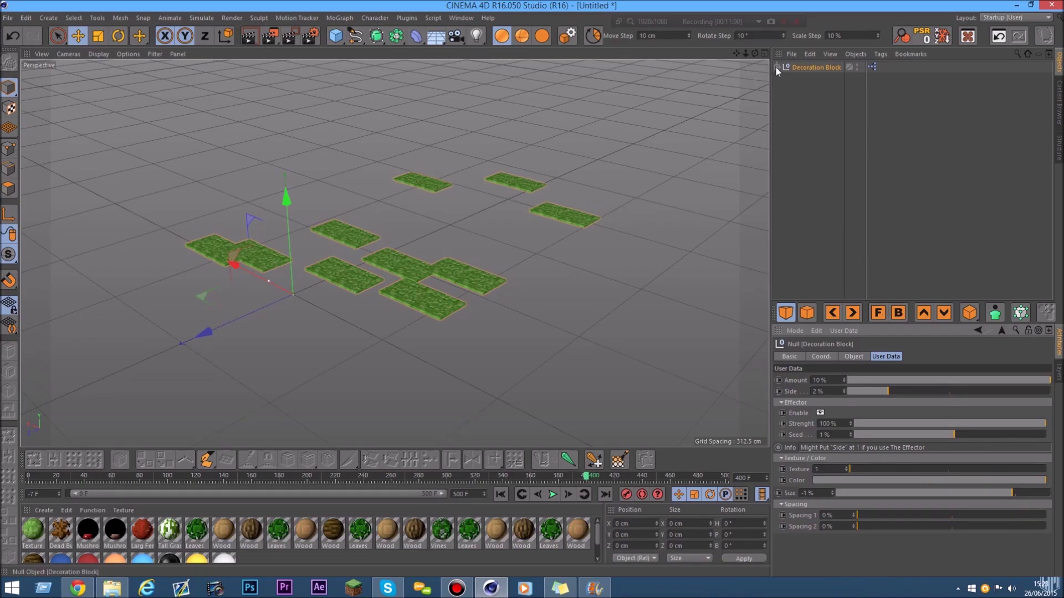
Load the Wheat preset into the Decoration Block's 'Place your Items under here' null and delete the Grass object there
left_click(776, 67)
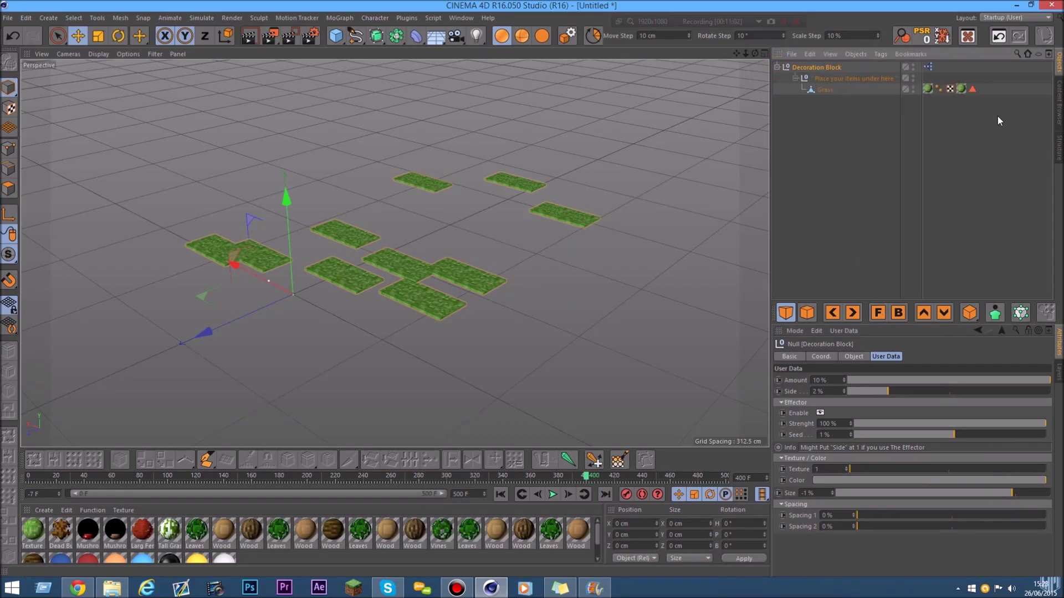
left_click(1059, 103)
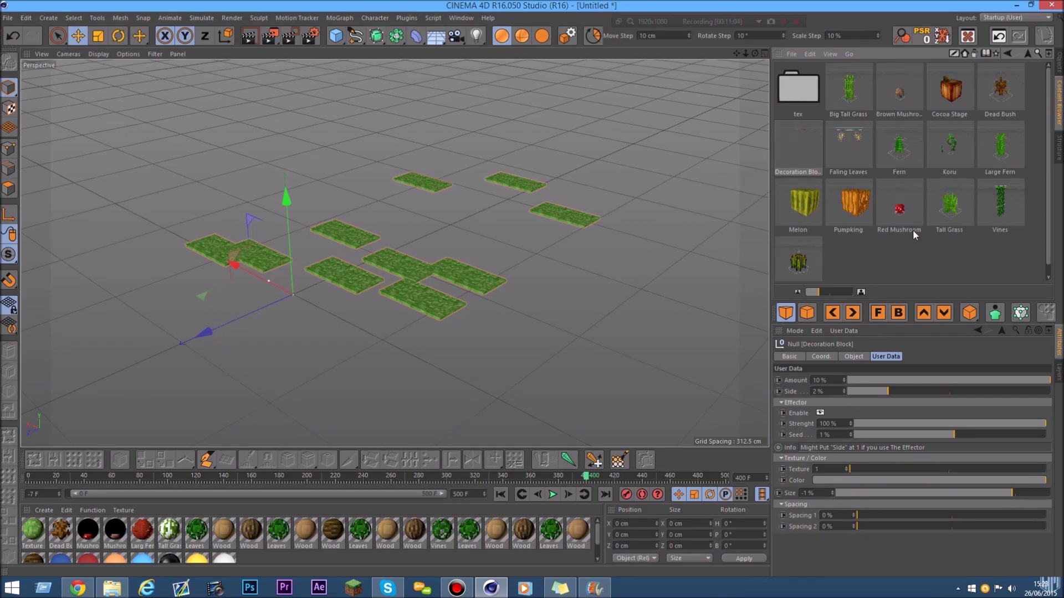
double_click(806, 264)
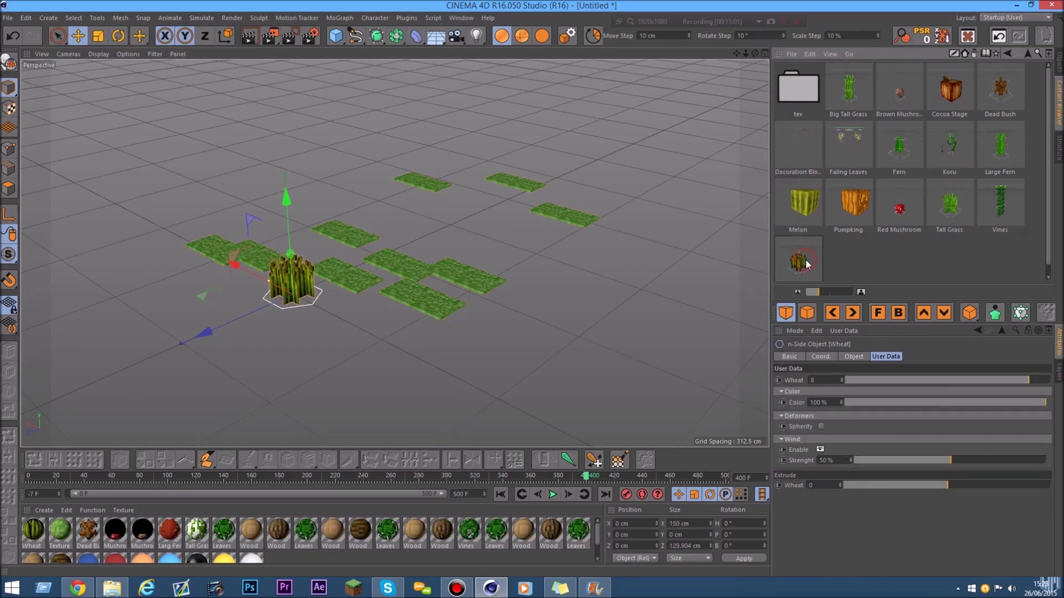
left_click(1057, 61)
left_click_drag(827, 89, 828, 90)
left_click(825, 101)
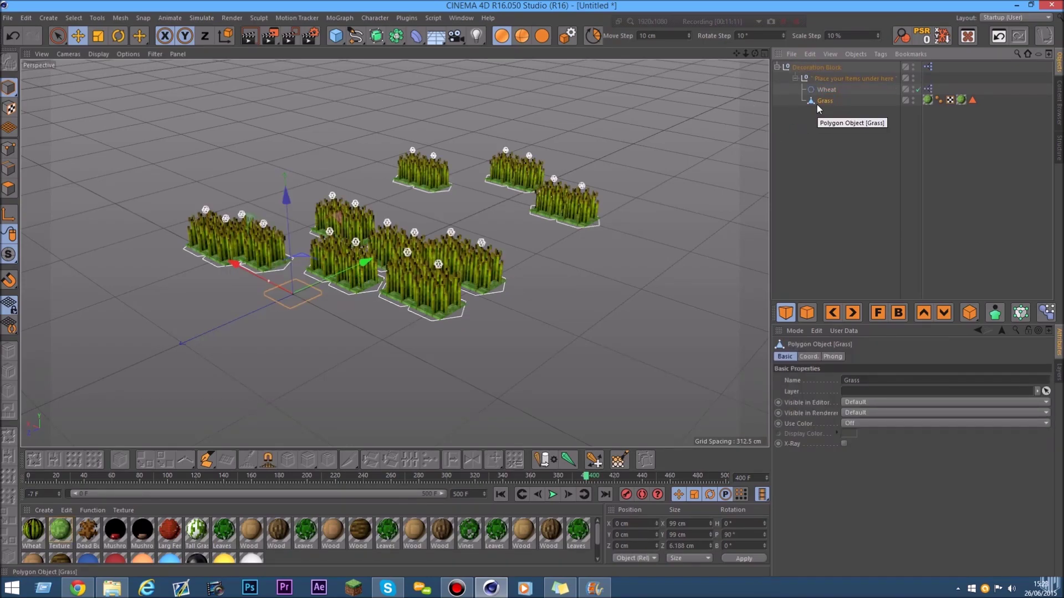
key("Delete")
Set the Decoration Block's Amount to 7% and its Side to 1%
left_click(437, 323)
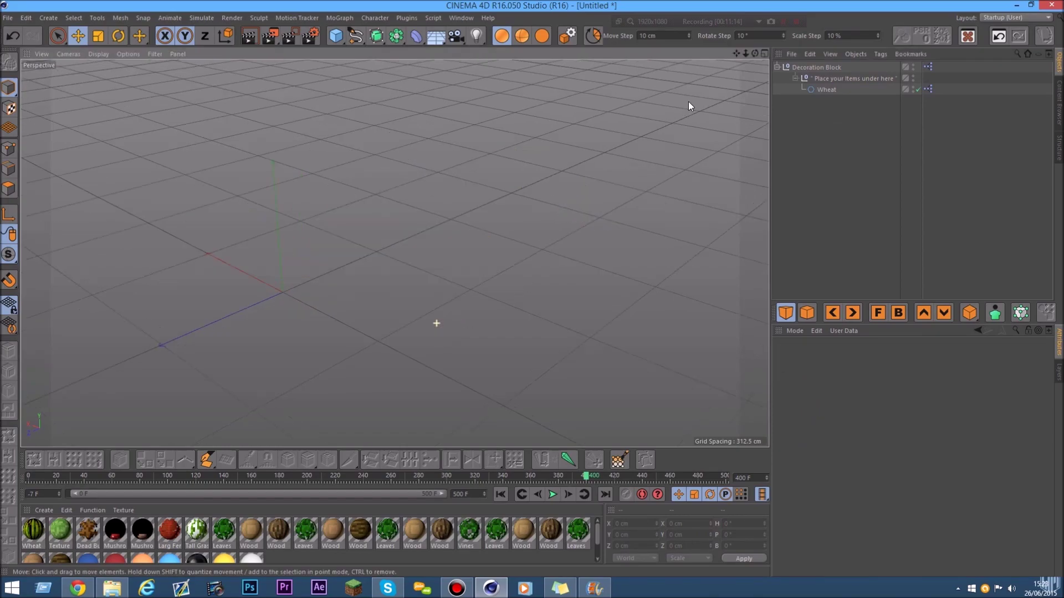
left_click_drag(756, 54, 752, 56)
left_click(539, 380)
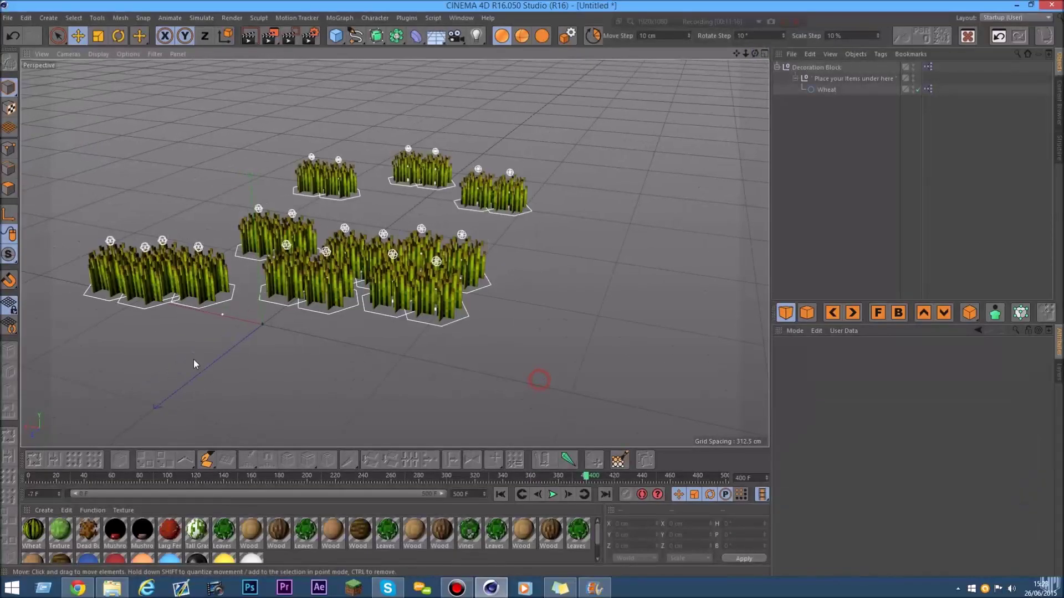
scroll(187, 338, "up", 2)
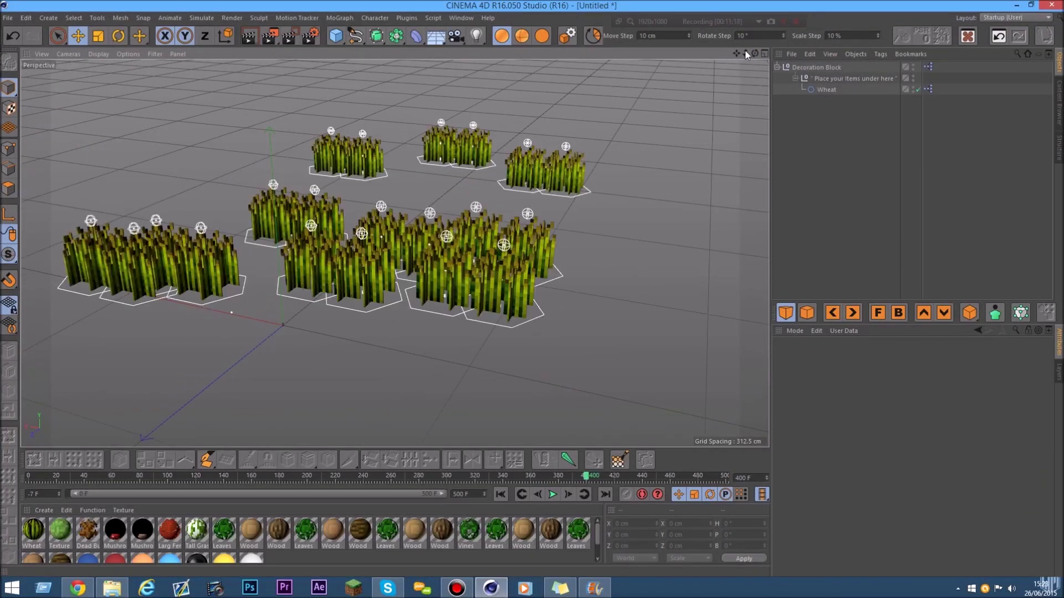
left_click_drag(755, 54, 754, 53)
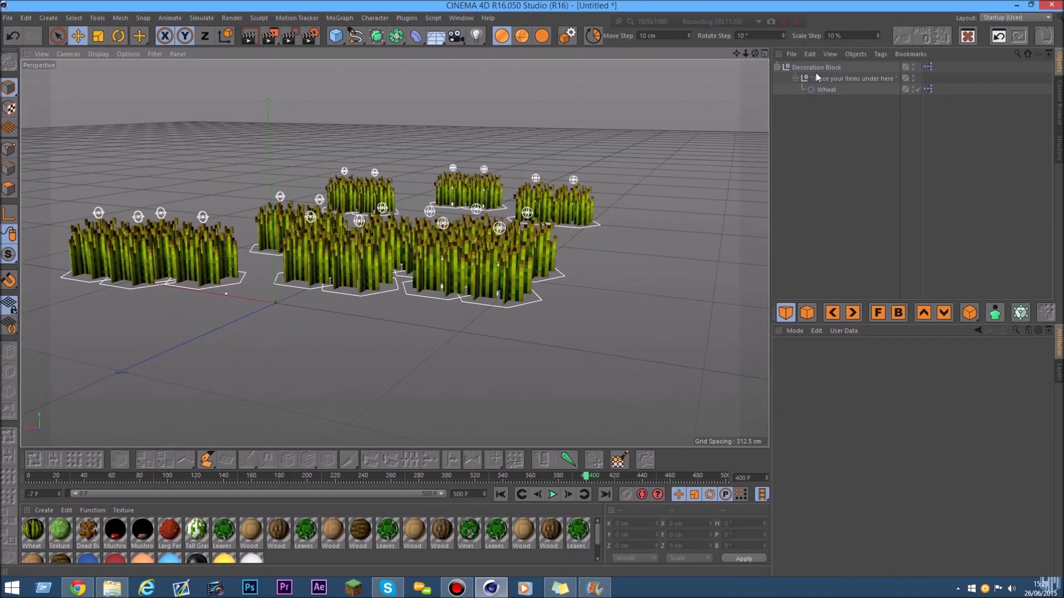
left_click(820, 70)
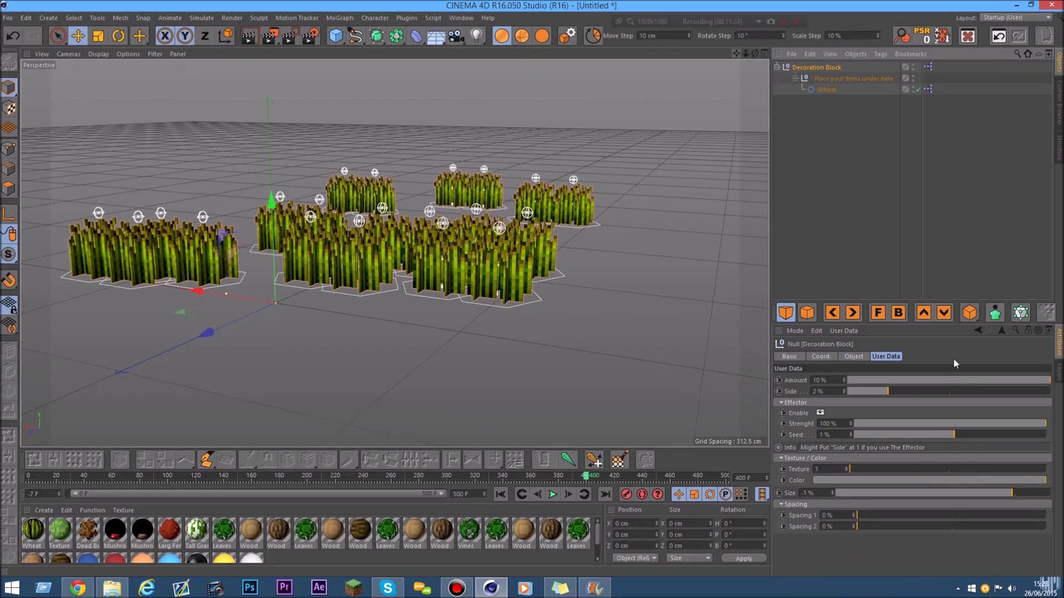
left_click_drag(1046, 380, 983, 380)
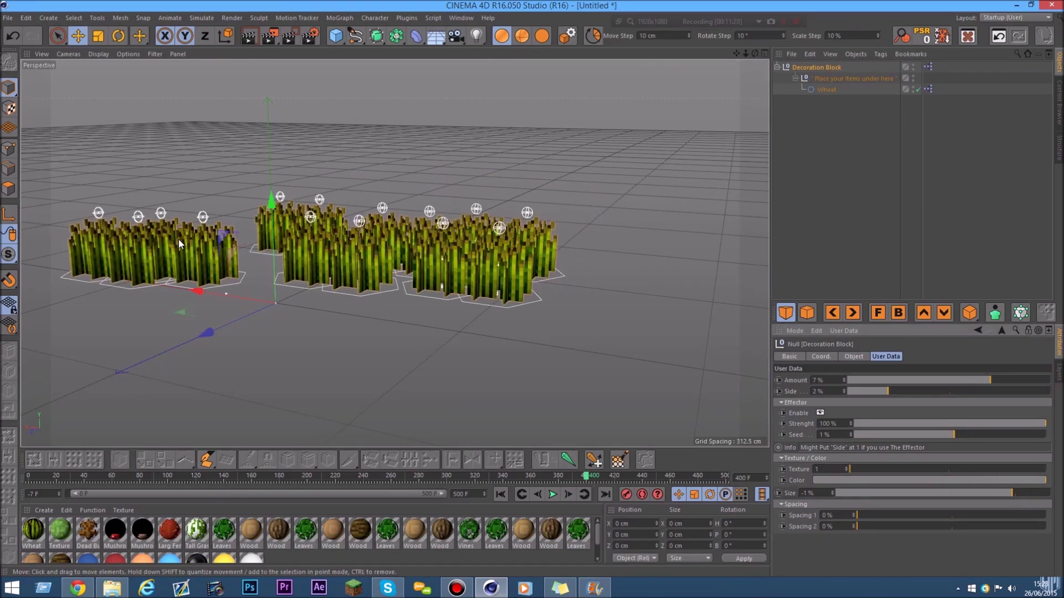
scroll(180, 243, "up", 1)
left_click_drag(886, 391, 869, 407)
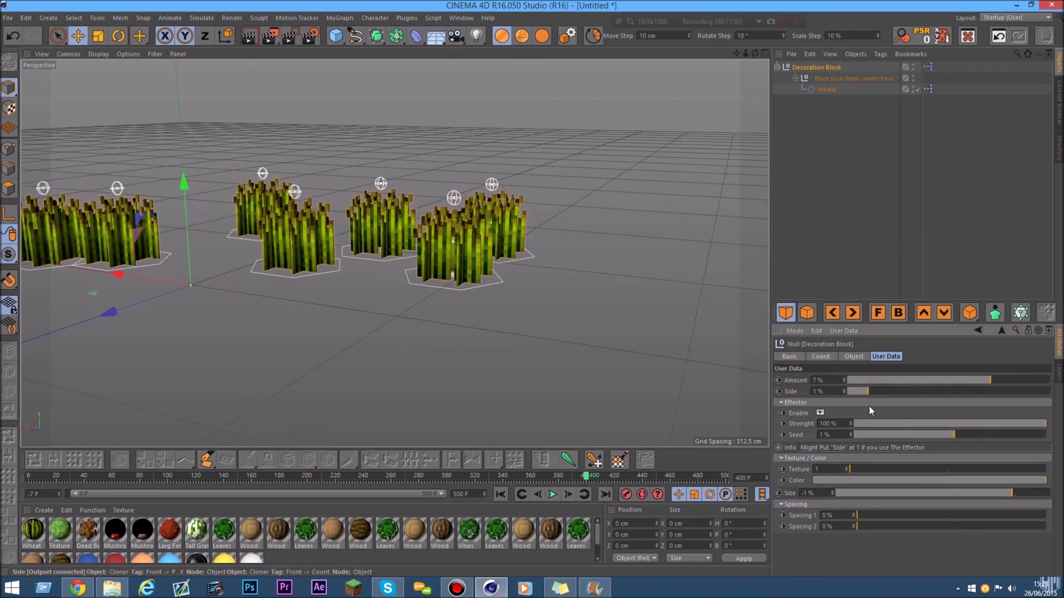
Delete the Decoration Block with its nested Wheat from the scene
left_click_drag(736, 54, 768, 78)
left_click_drag(848, 170, 767, 22)
key("Delete")
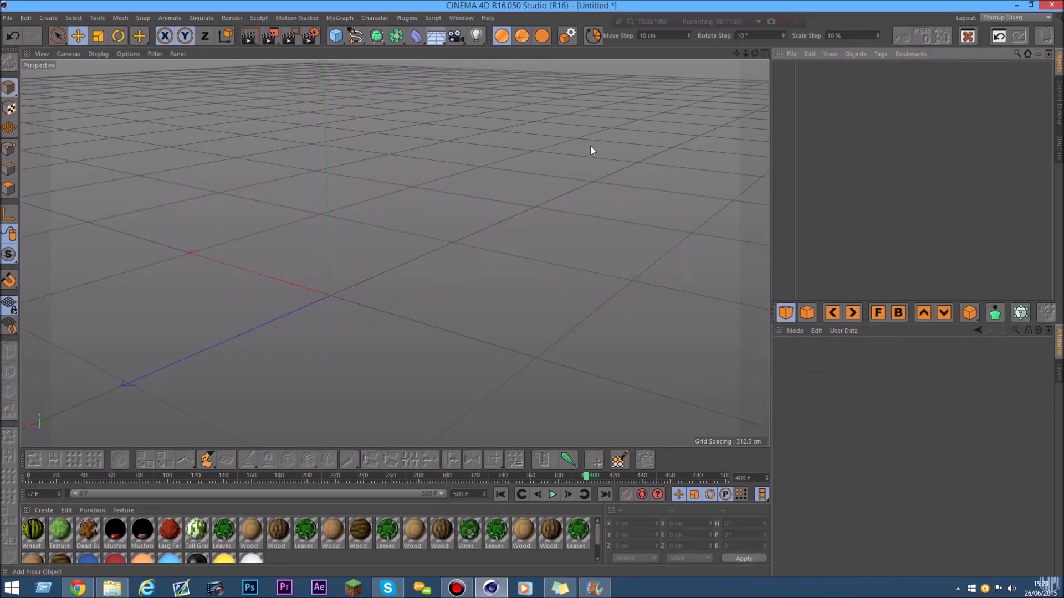
Load the Koru and Wheat presets and move the Wheat along X to about -185 cm, beside the Koru
left_click(1059, 126)
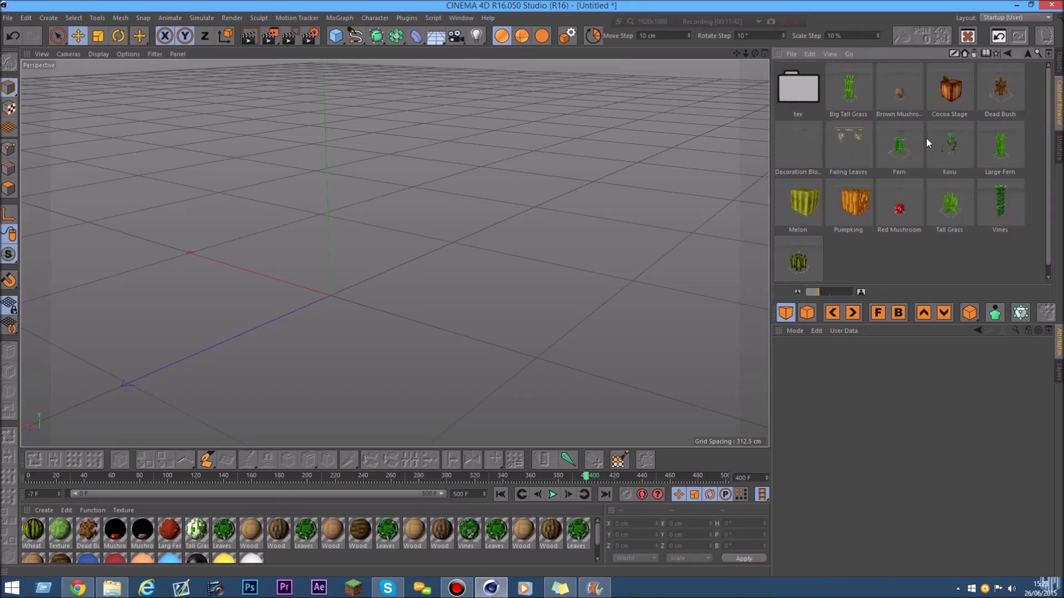
double_click(954, 143)
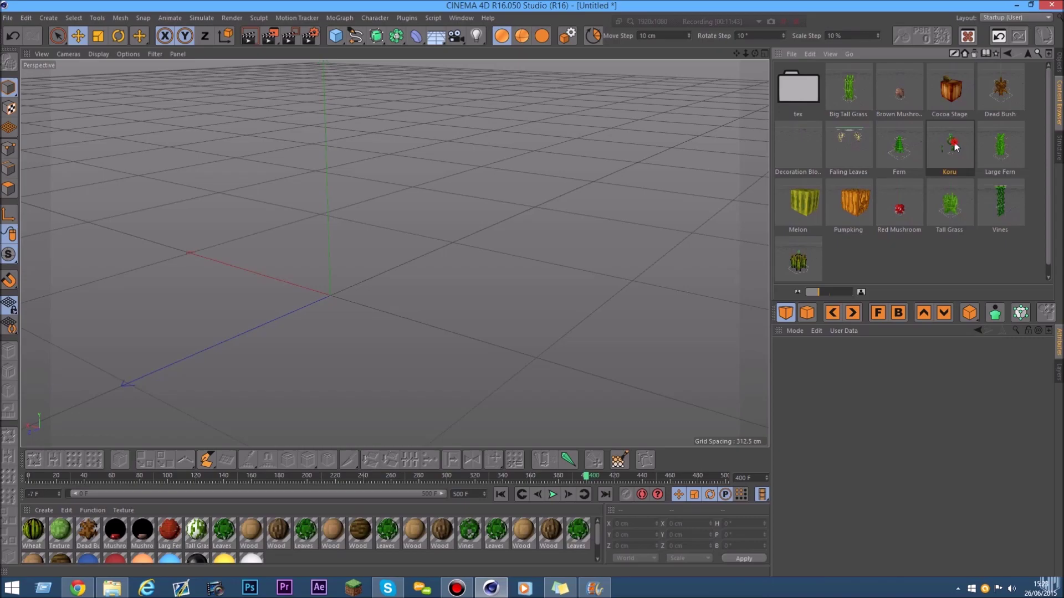
double_click(812, 260)
left_click(1060, 62)
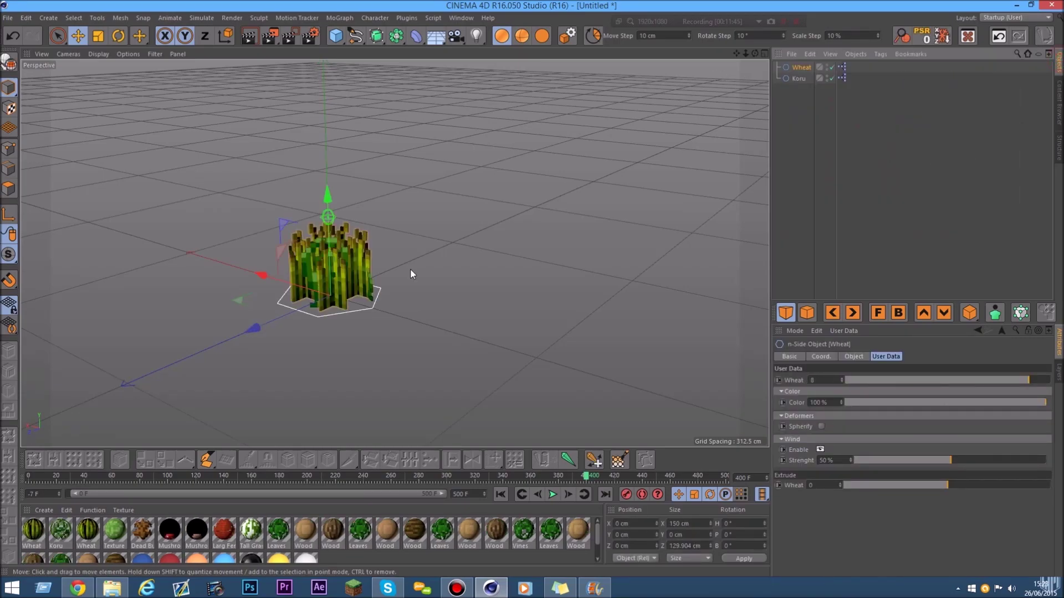
left_click_drag(261, 275, 348, 335)
Bend the Wheat by moving its sphere controller to about -1.6 cm X and 21.5 cm Z and rotating it about -0.7°
scroll(382, 280, "up", 3)
left_click(482, 218)
left_click_drag(394, 253, 468, 244, "alt")
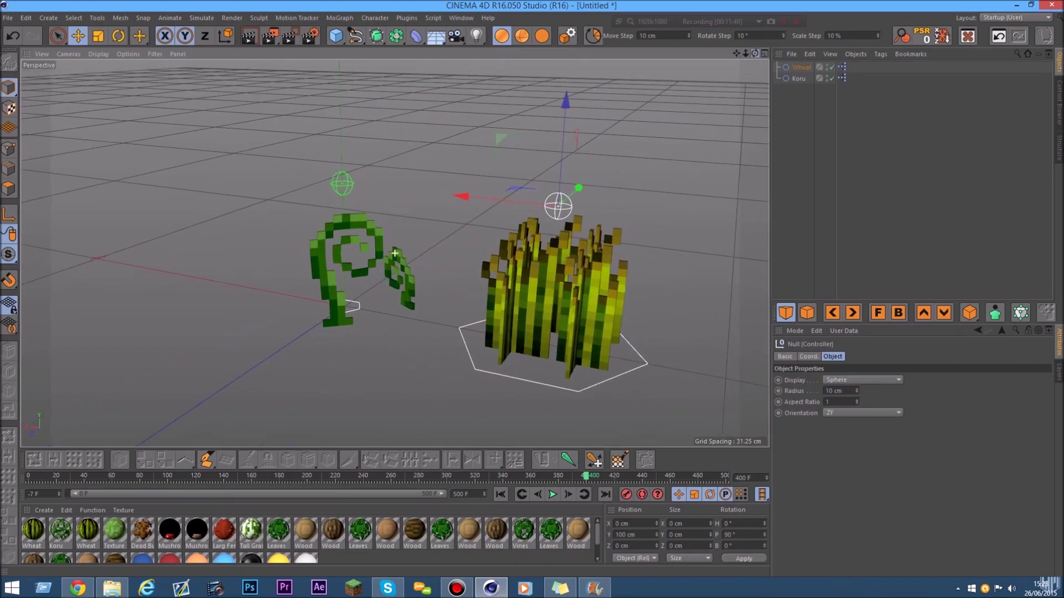
middle_click_drag(722, 107, 651, 106, "alt")
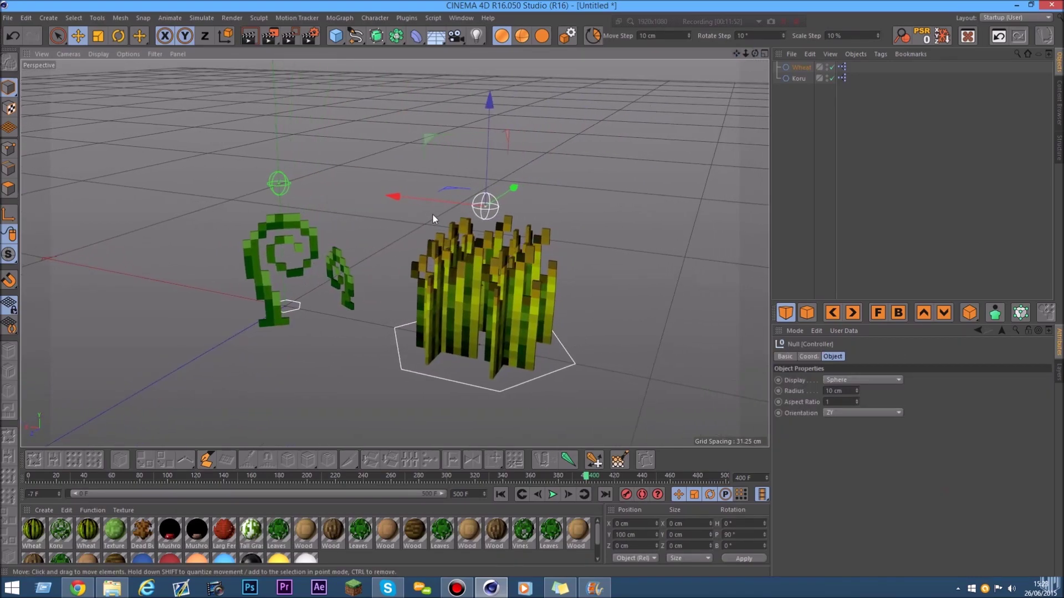
left_click_drag(458, 200, 456, 224)
mouse_move(487, 208)
left_mouse_down()
mouse_move(511, 198)
mouse_move(497, 200)
left_mouse_up()
mouse_move(476, 164)
left_mouse_down()
mouse_move(481, 214)
mouse_move(480, 179)
left_mouse_up()
left_click(118, 36)
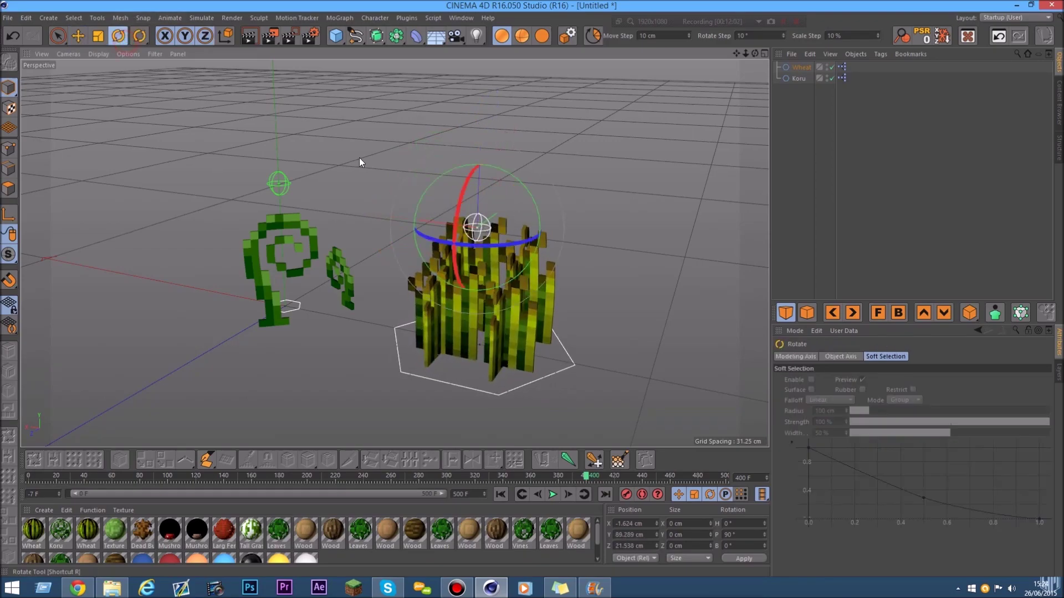
mouse_move(498, 249)
left_mouse_down()
mouse_move(574, 248)
mouse_move(494, 244)
left_mouse_up()
Bend the Koru by moving its sphere controller to about -7 cm X and -19 cm Z
left_click(78, 36)
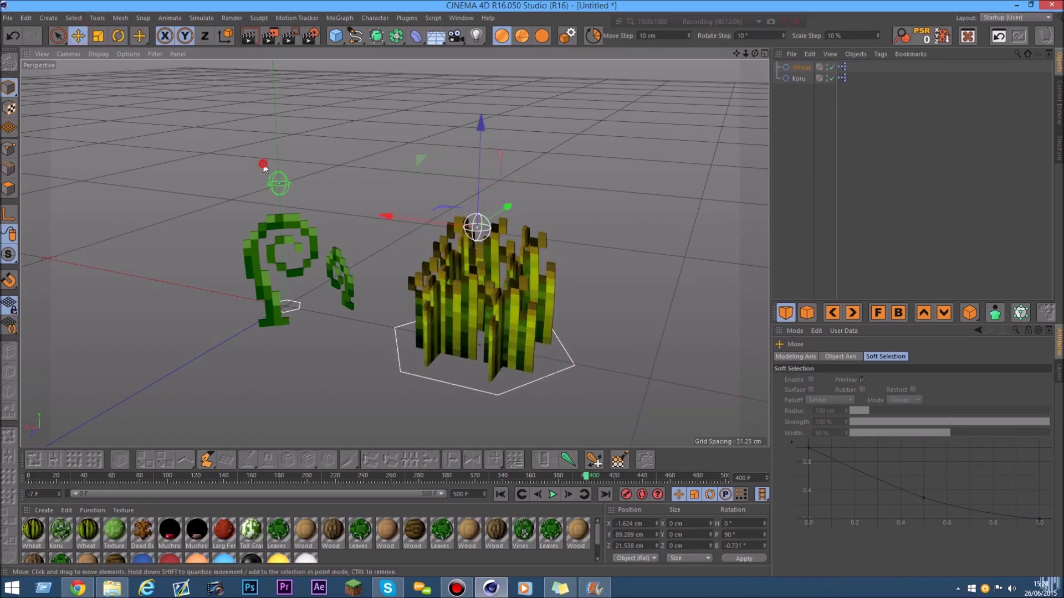
left_click(278, 184)
left_click_drag(259, 183, 313, 184)
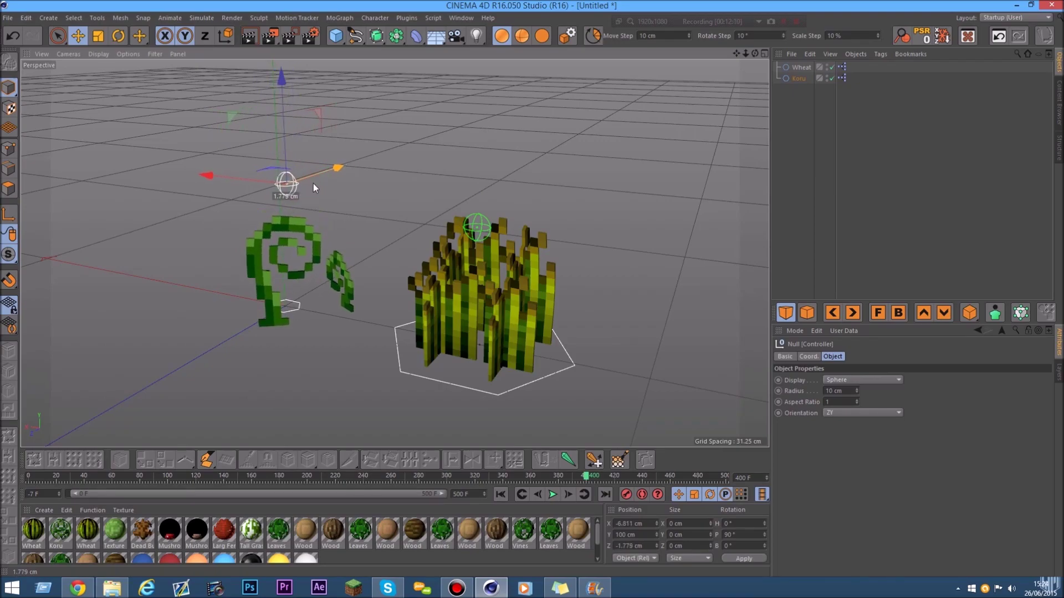
Run the Wheat's growth value down to 0 and back up to 8, with Color at 91% and Spherify enabled
left_click(800, 68)
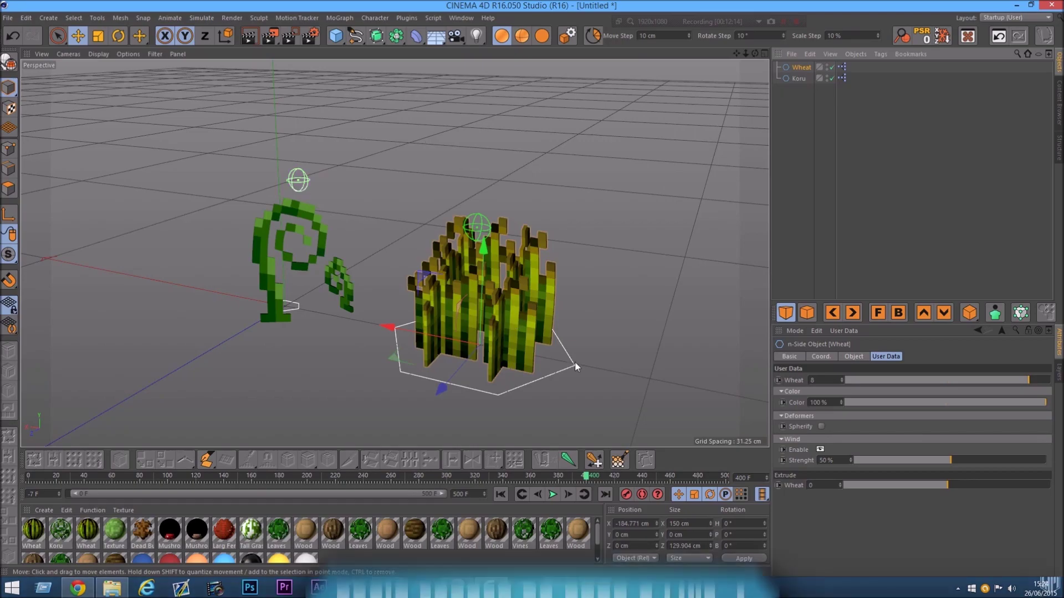
scroll(664, 363, "up", 1)
left_click_drag(1020, 380, 847, 380)
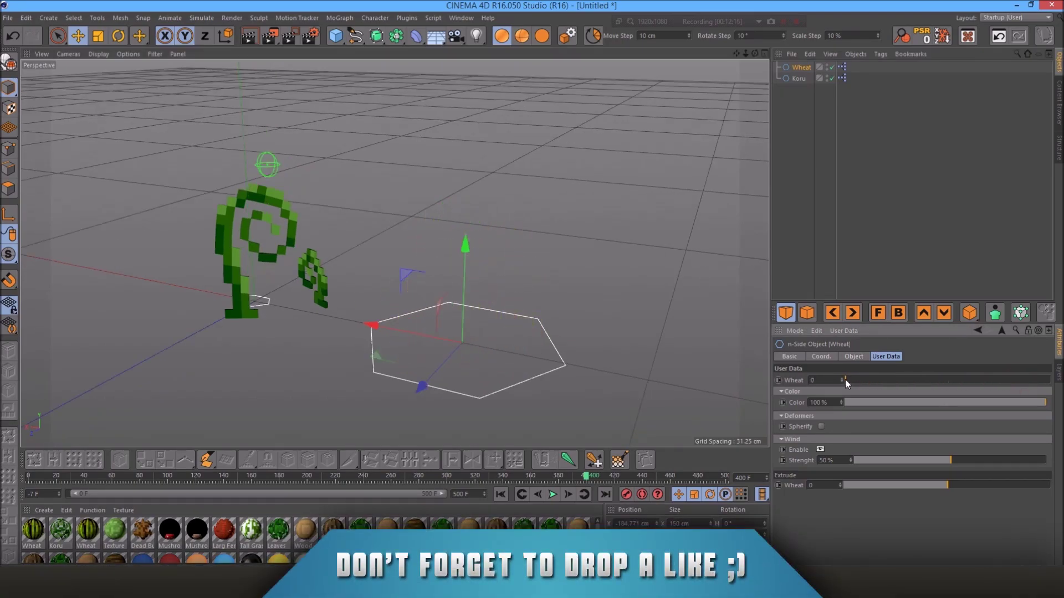
left_click(859, 380)
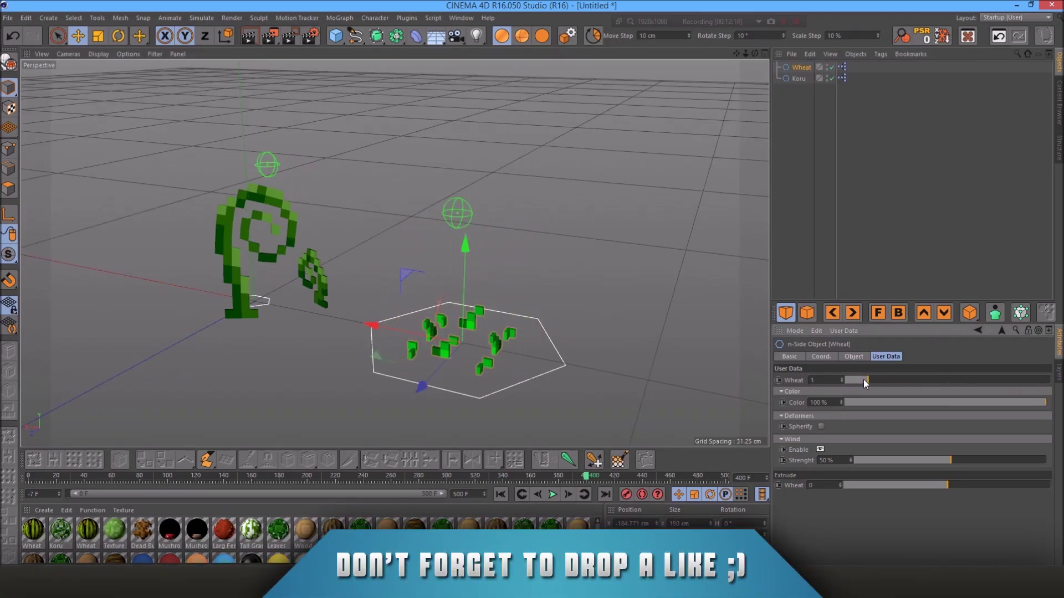
mouse_move(876, 380)
left_mouse_down()
mouse_move(1059, 381)
mouse_move(1036, 380)
mouse_move(1035, 404)
mouse_move(1028, 382)
left_mouse_up()
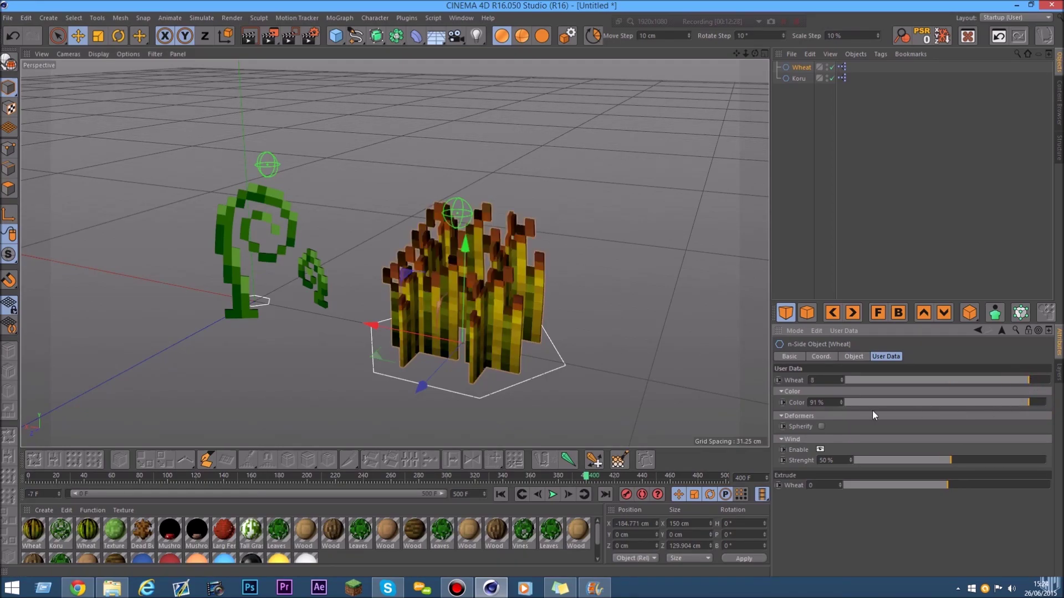
left_click(821, 426)
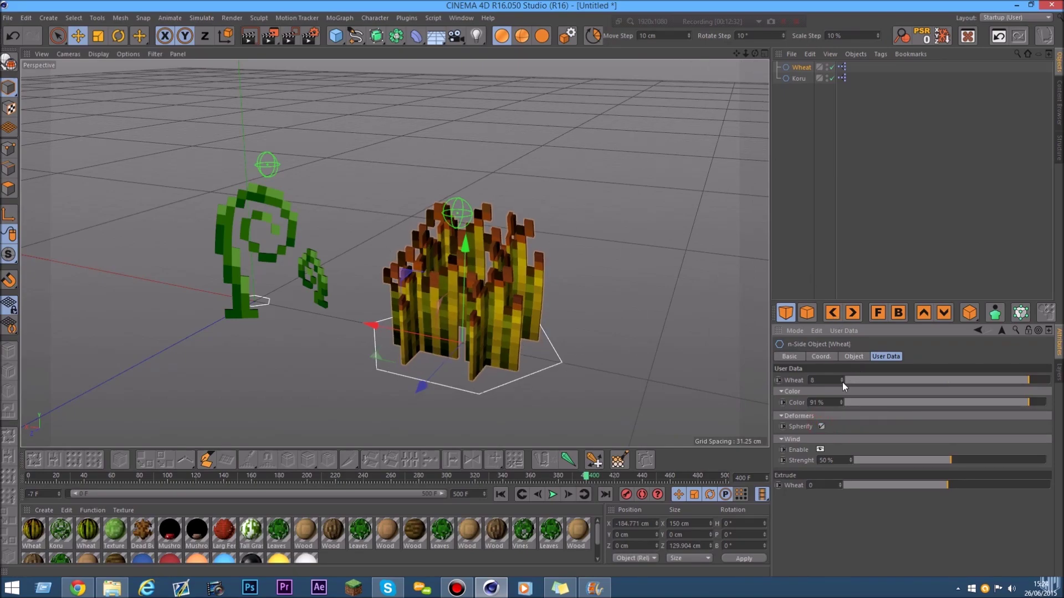
Play the animation while running the Wheat's Extrude value to -5, up to 5 and back to -5
left_click(549, 493)
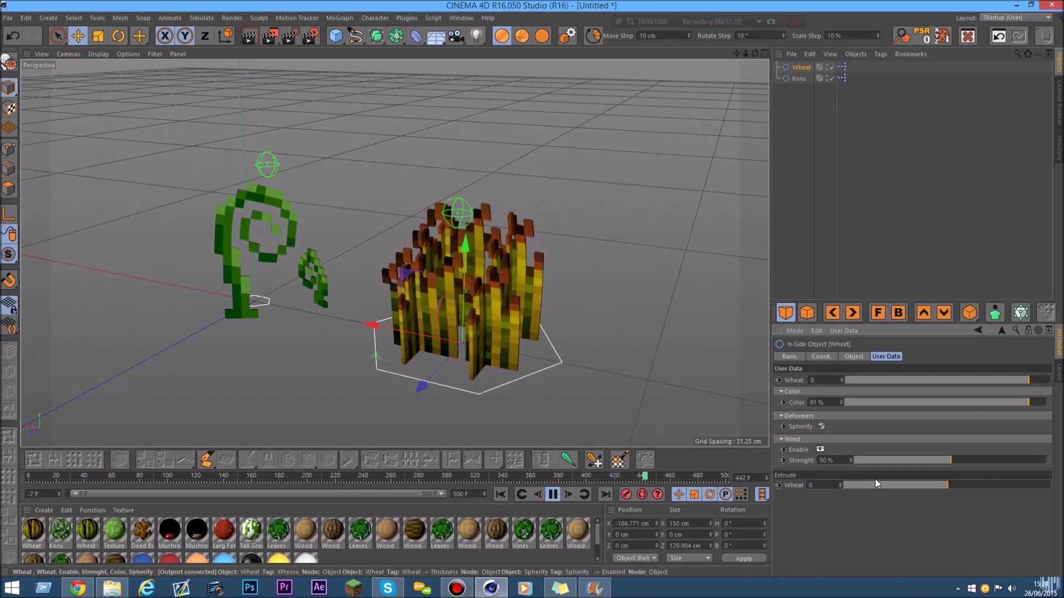
left_click_drag(948, 487, 711, 486)
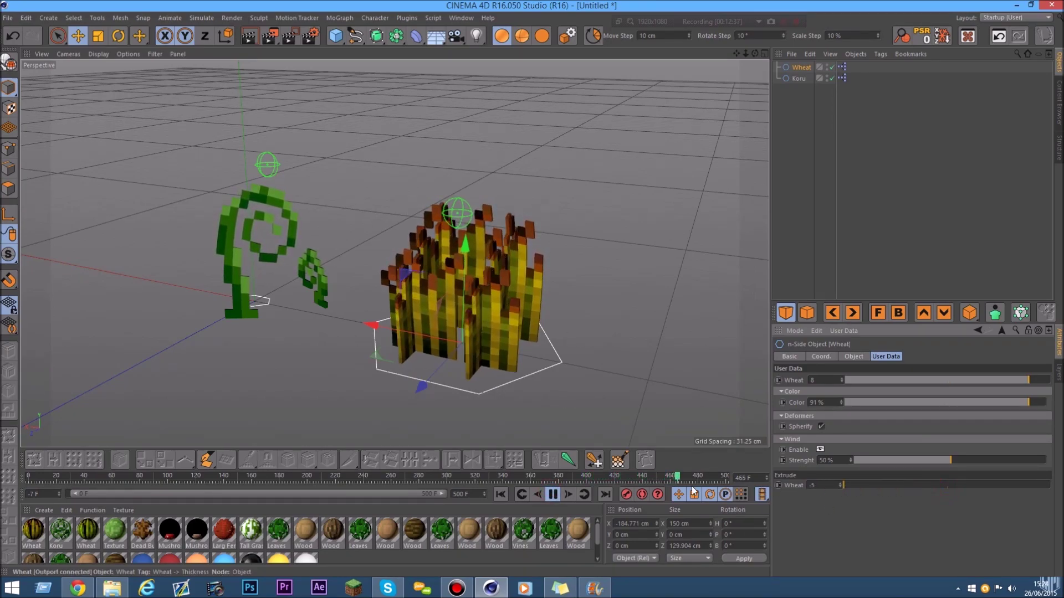
left_click_drag(926, 485, 1034, 486)
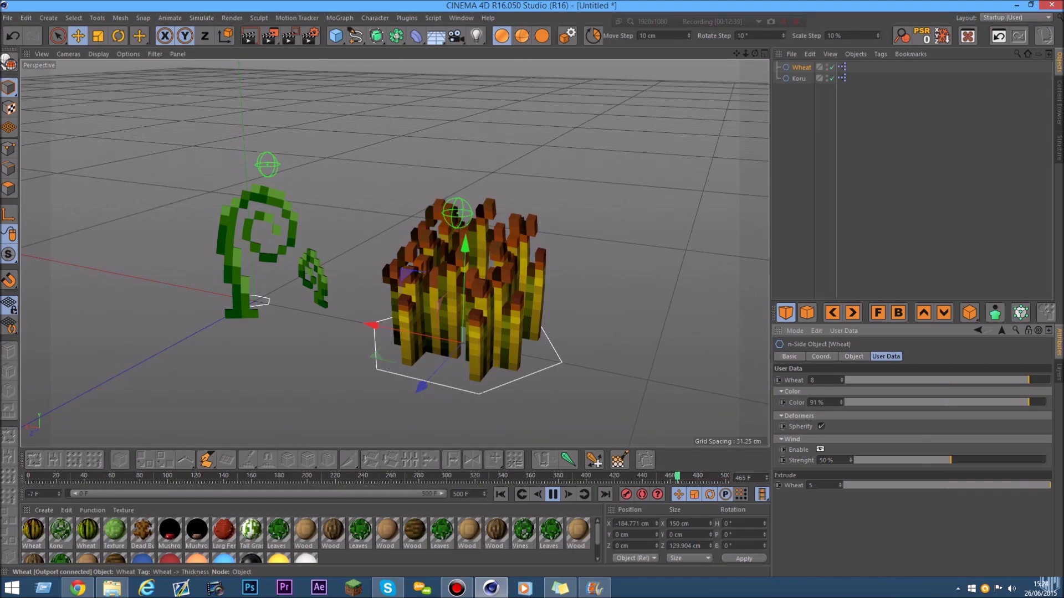
scroll(484, 310, "up", 3)
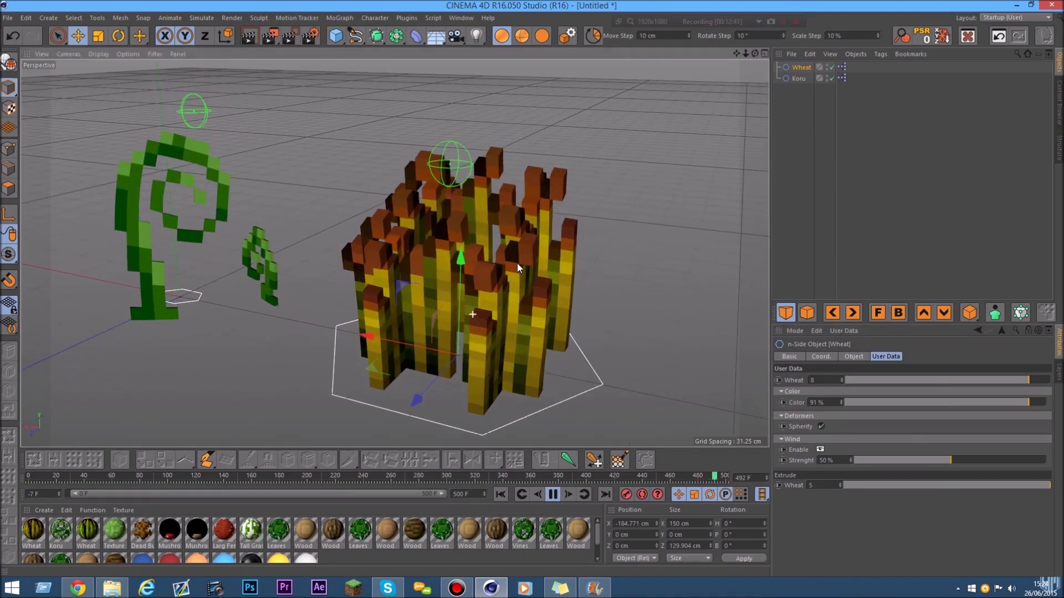
left_click_drag(755, 53, 706, 58)
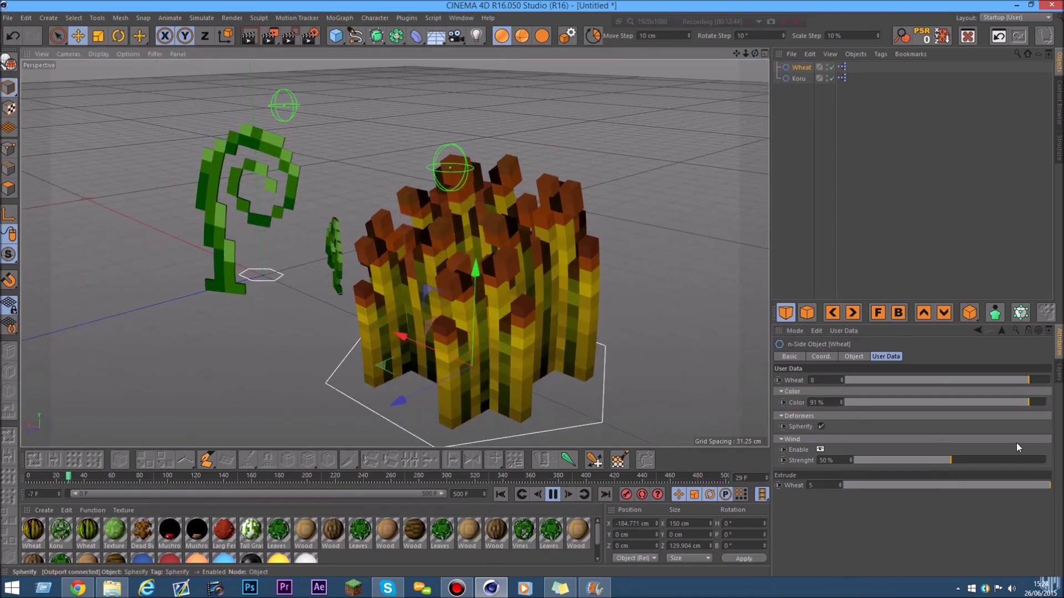
left_click_drag(992, 486, 827, 482)
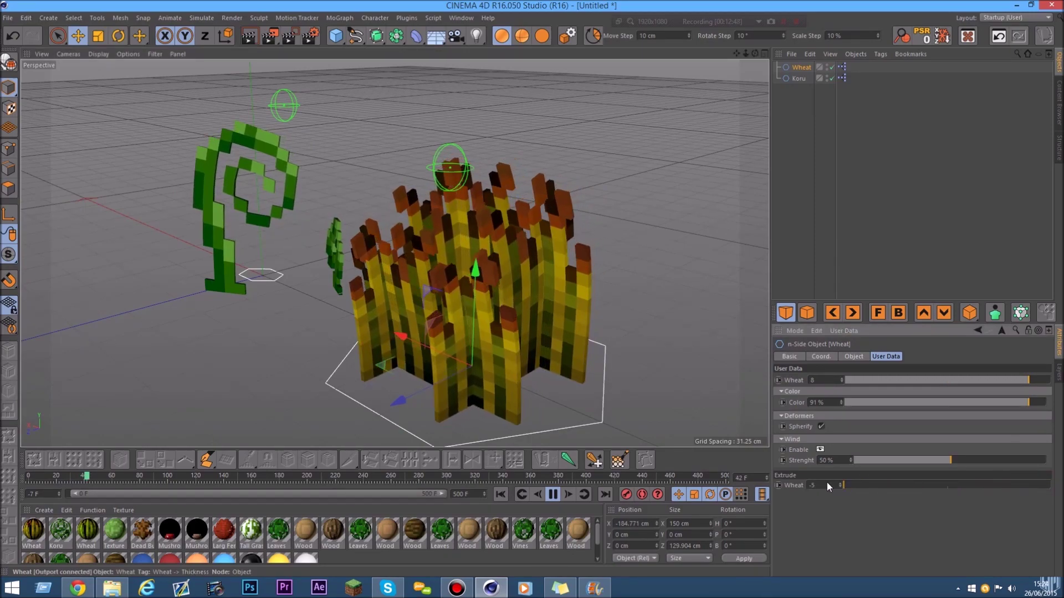
Raise the Koru's plant value to 3, keeping Color at 100% and Spherify Big enabled, and inspect the plants
left_click(294, 112)
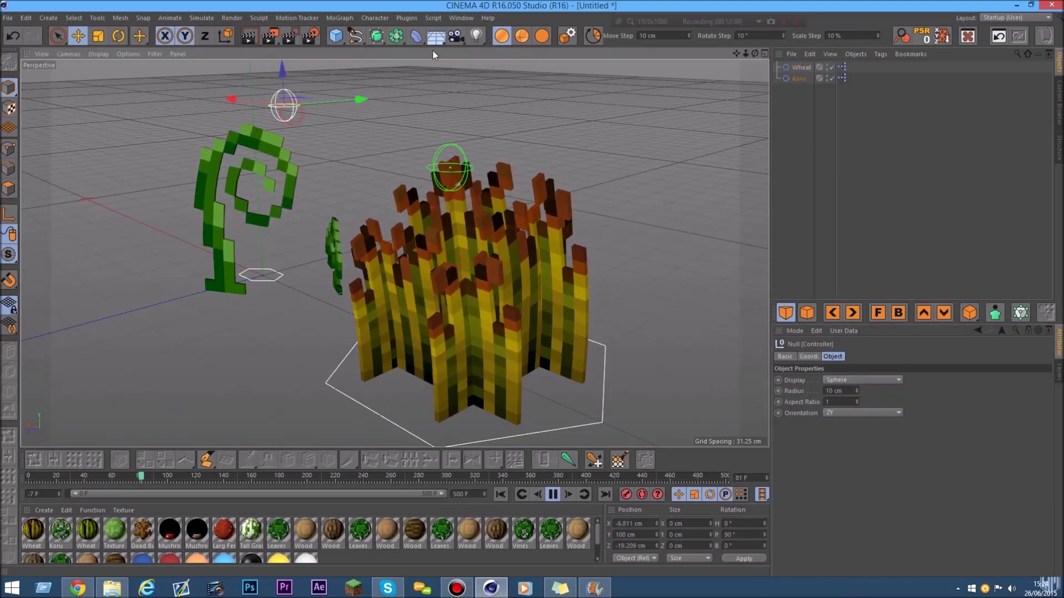
left_click(798, 79)
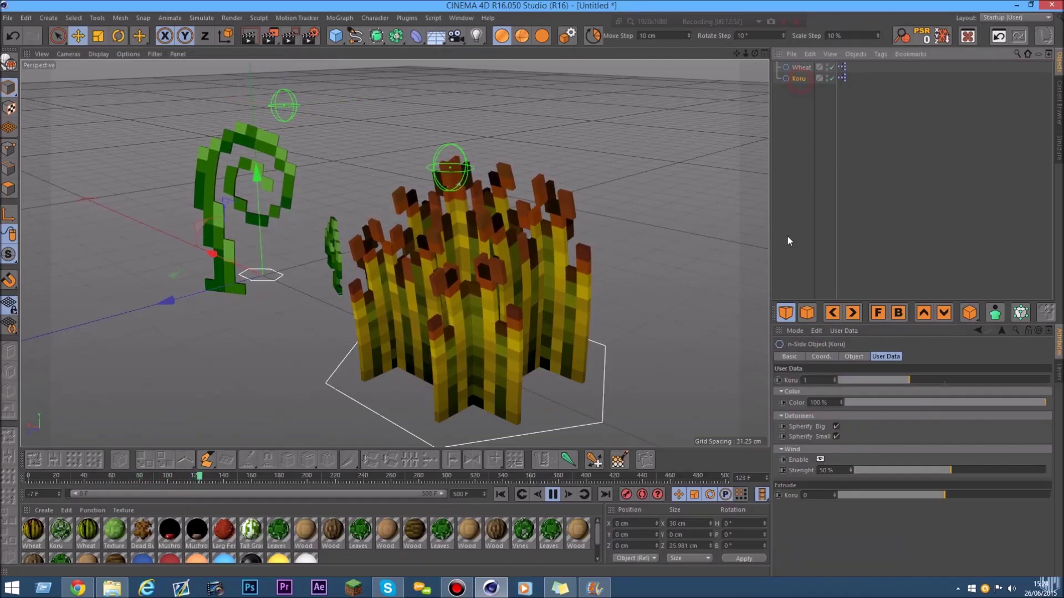
mouse_move(912, 380)
left_mouse_down()
mouse_move(1060, 380)
mouse_move(842, 380)
mouse_move(1050, 380)
mouse_move(982, 404)
mouse_move(1046, 403)
left_mouse_up()
left_click(837, 427)
scroll(244, 175, "up", 3)
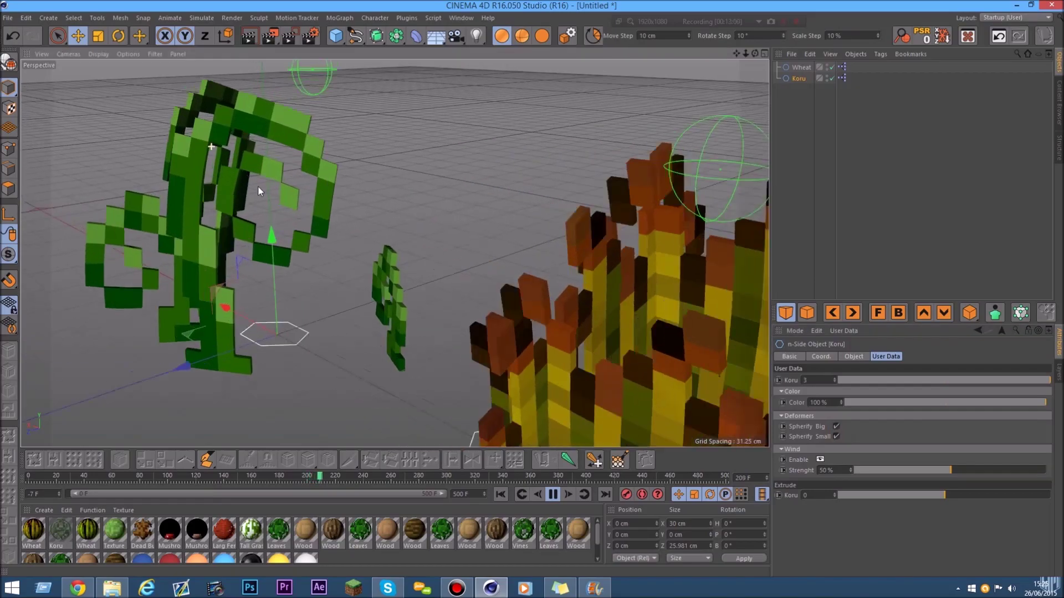
left_click_drag(755, 53, 610, 57)
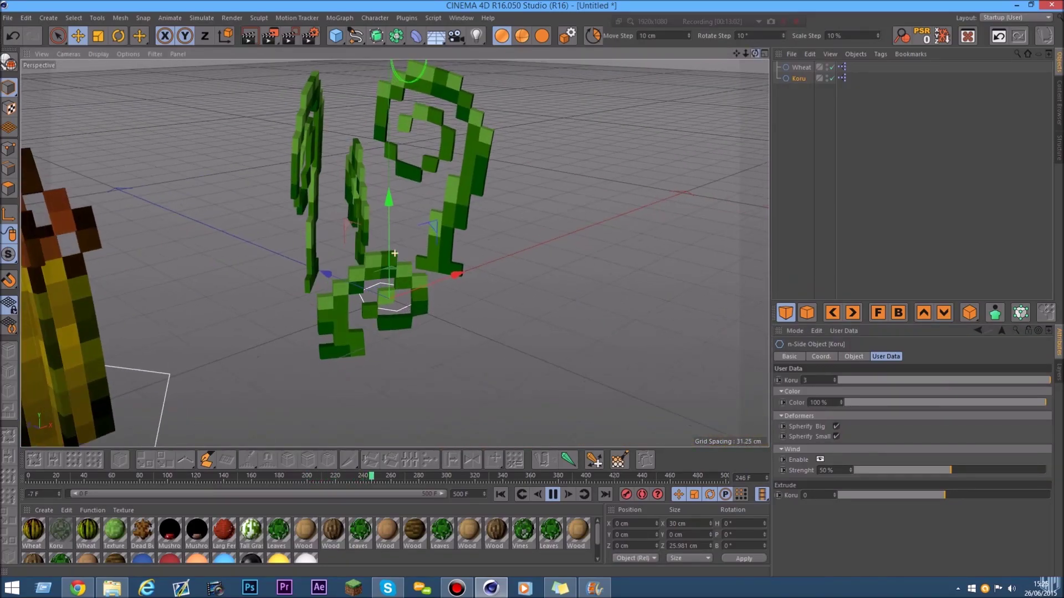
Toggle the Koru's Spherify Small and wind Enable options, and set its wind Strength to 92% and Extrude to -5
left_click(836, 437)
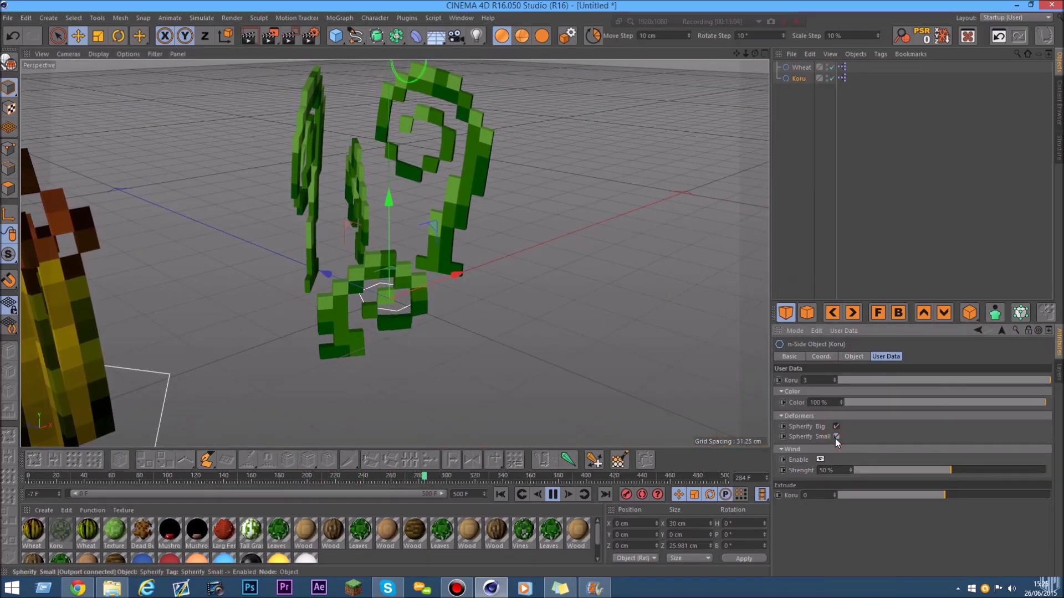
left_click(823, 459)
left_click(821, 459)
left_click_drag(952, 470, 1031, 469)
left_click_drag(949, 496, 832, 495)
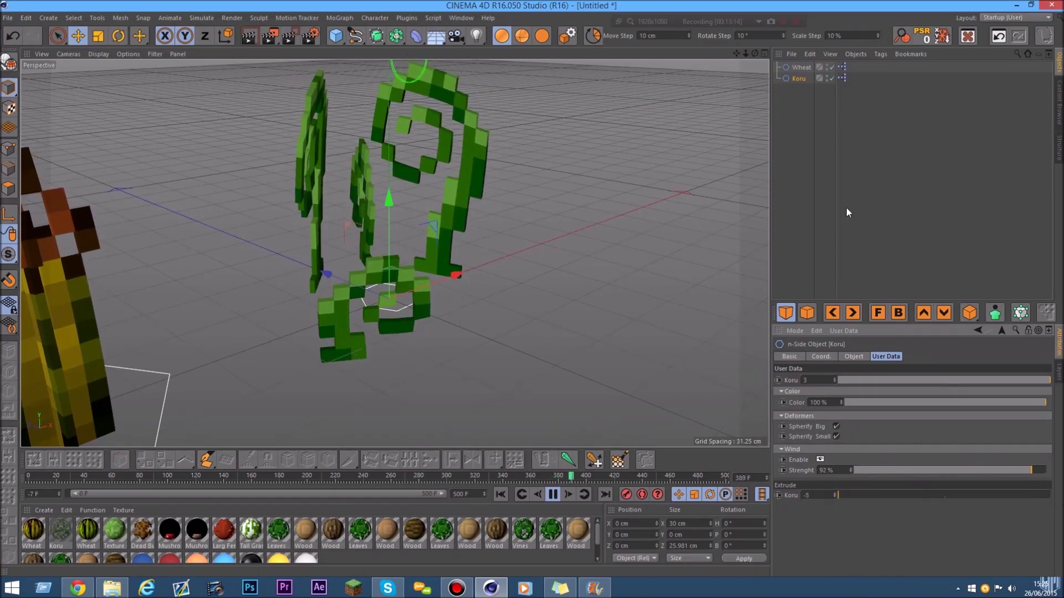
Delete the Wheat and Koru from the scene and stop the animation
left_click(841, 67)
key("ctrl+a")
key("Delete")
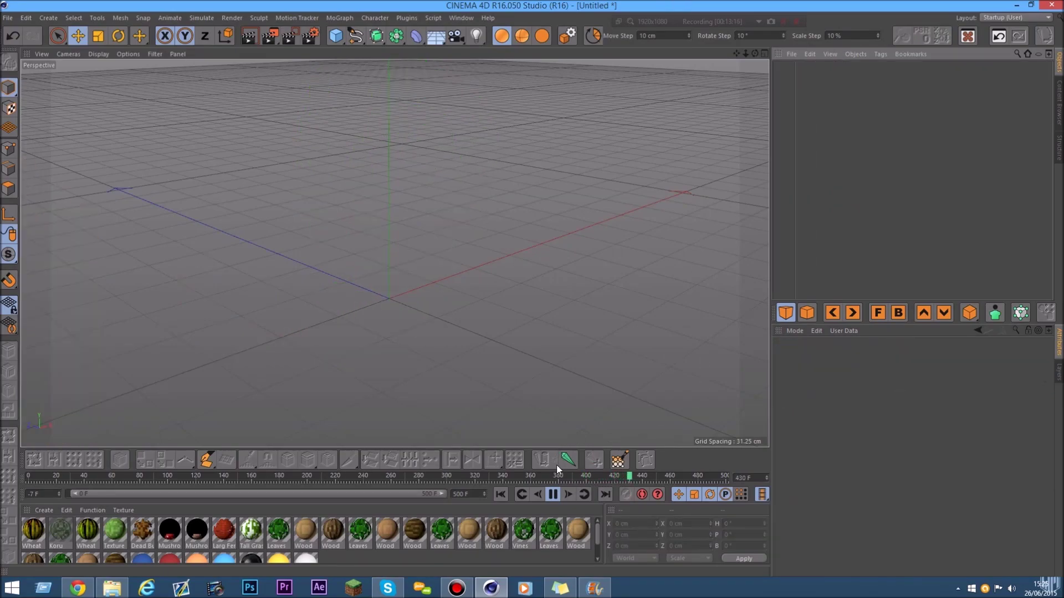
left_click(552, 496)
Load the Melon from the pack's extras folder and show it in the object list
left_click(1056, 99)
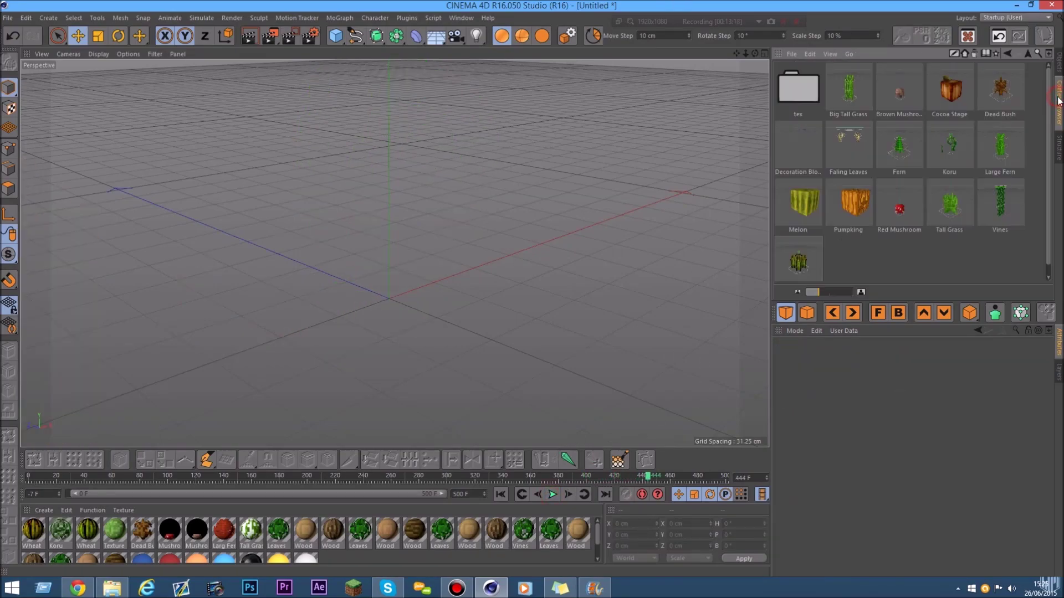
scroll(1046, 183, "down", 1)
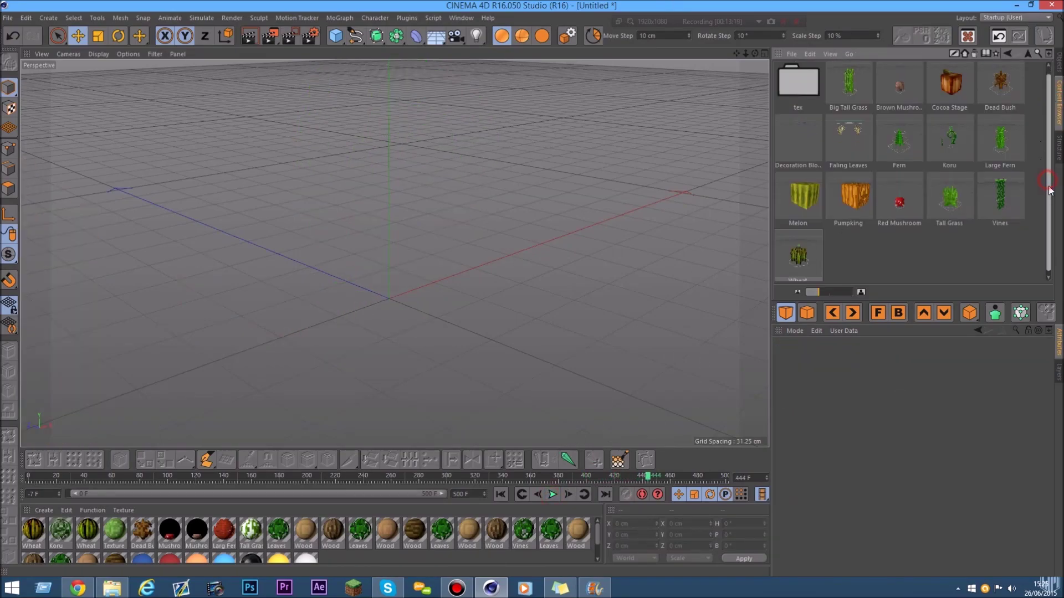
double_click(800, 187)
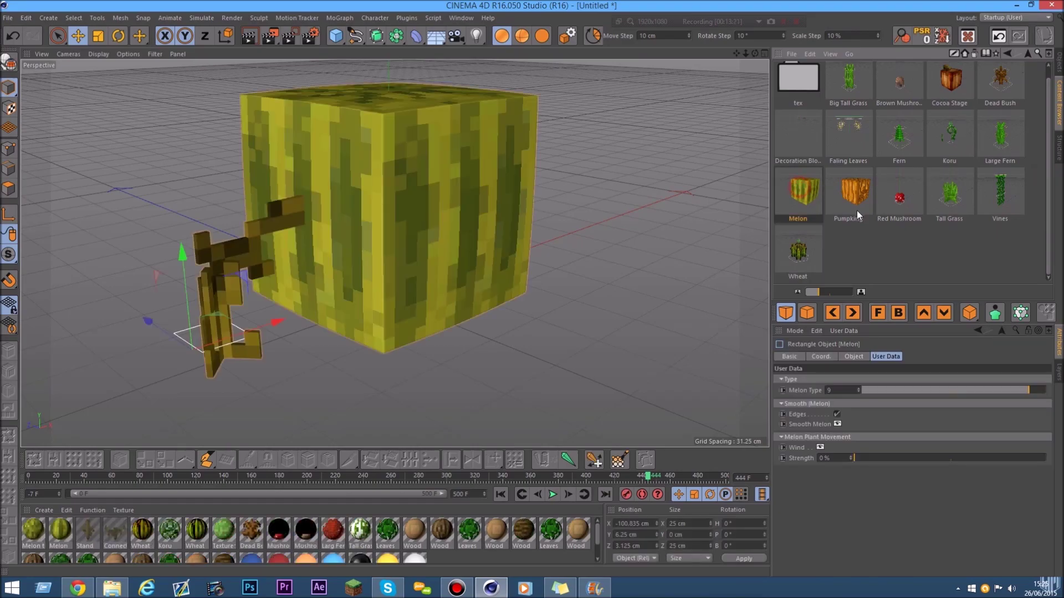
left_click(1059, 64)
left_click_drag(755, 53, 677, 53)
mouse_move(746, 53)
left_mouse_down()
mouse_move(739, 89)
mouse_move(746, 53)
left_mouse_up()
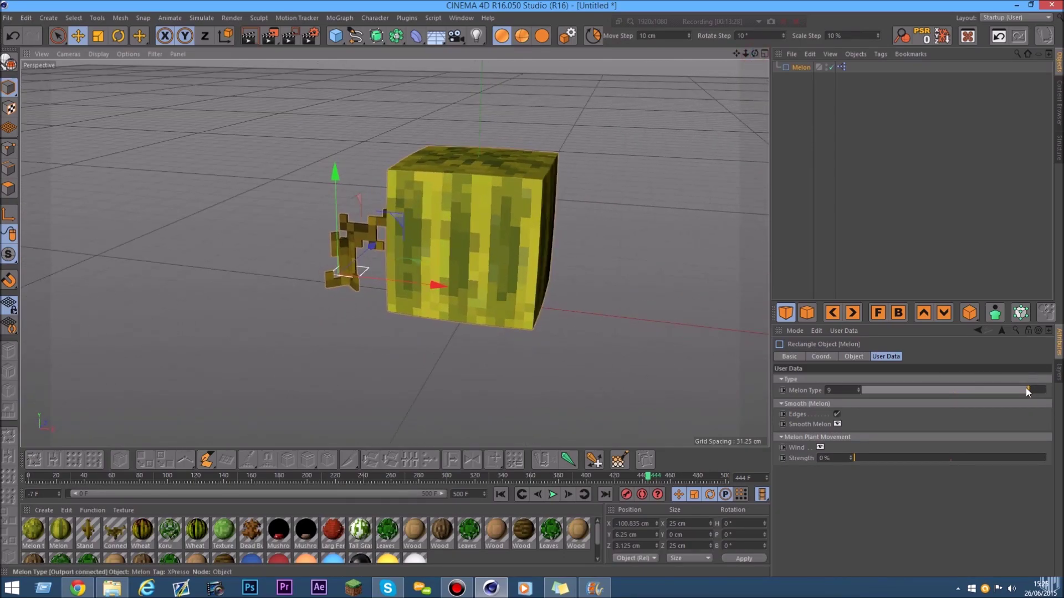
Run the Melon Type down to 0, back up to 9 and on to 10
left_click_drag(1027, 389, 848, 388)
scroll(262, 351, "up", 4)
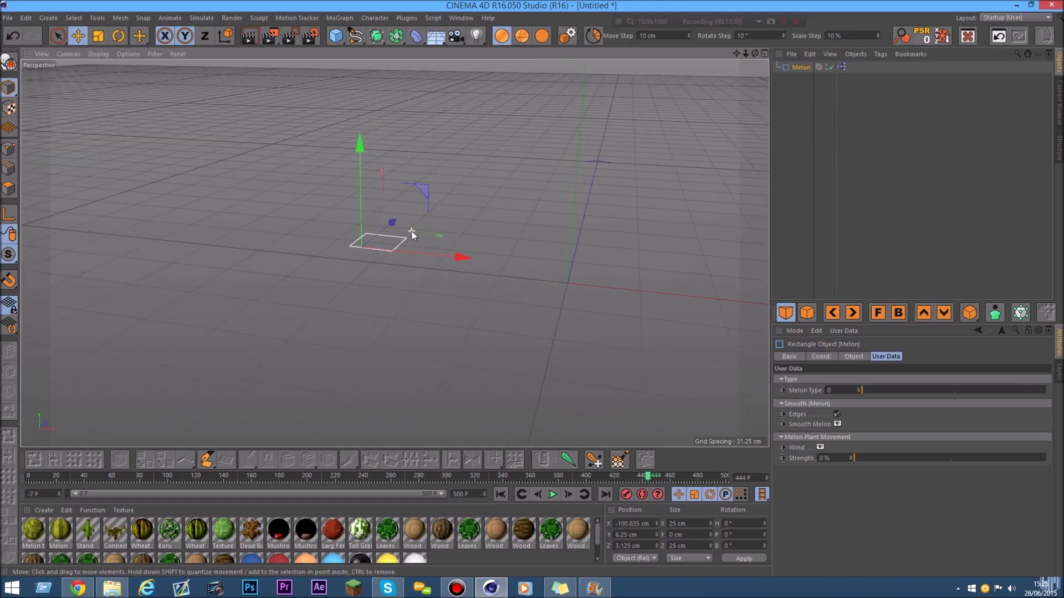
left_click_drag(865, 388, 1023, 391)
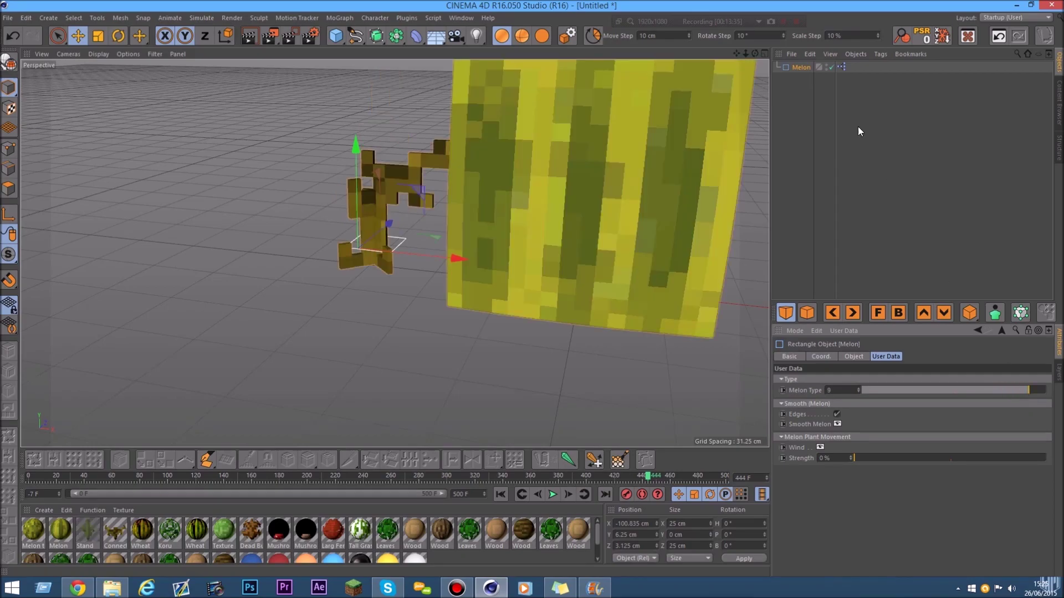
left_click_drag(745, 53, 715, 53)
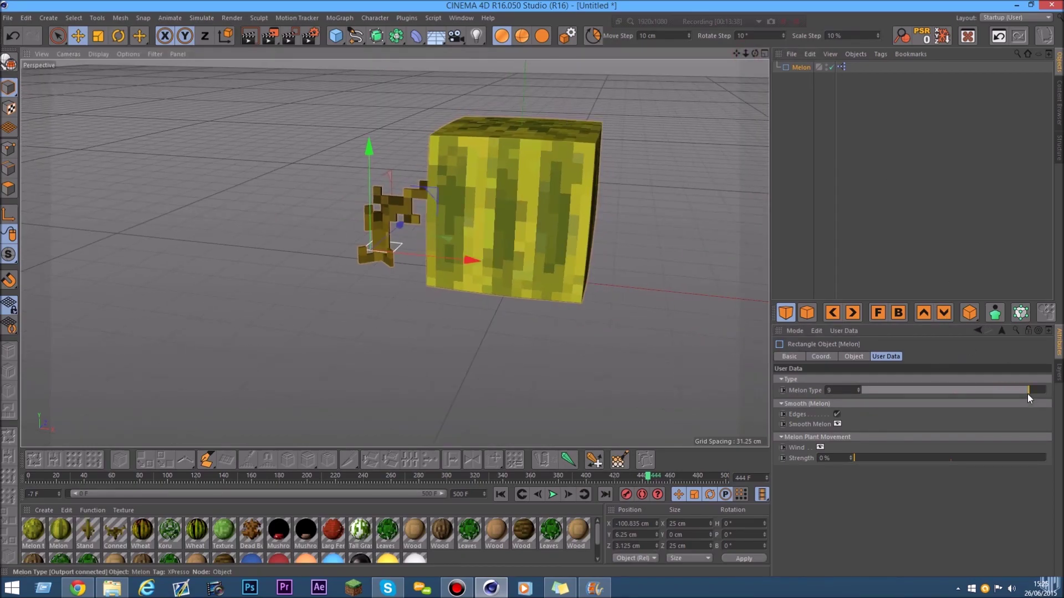
left_click_drag(1029, 390, 1056, 391)
mouse_move(756, 54)
left_mouse_down()
mouse_move(776, 53)
mouse_move(755, 52)
left_mouse_up()
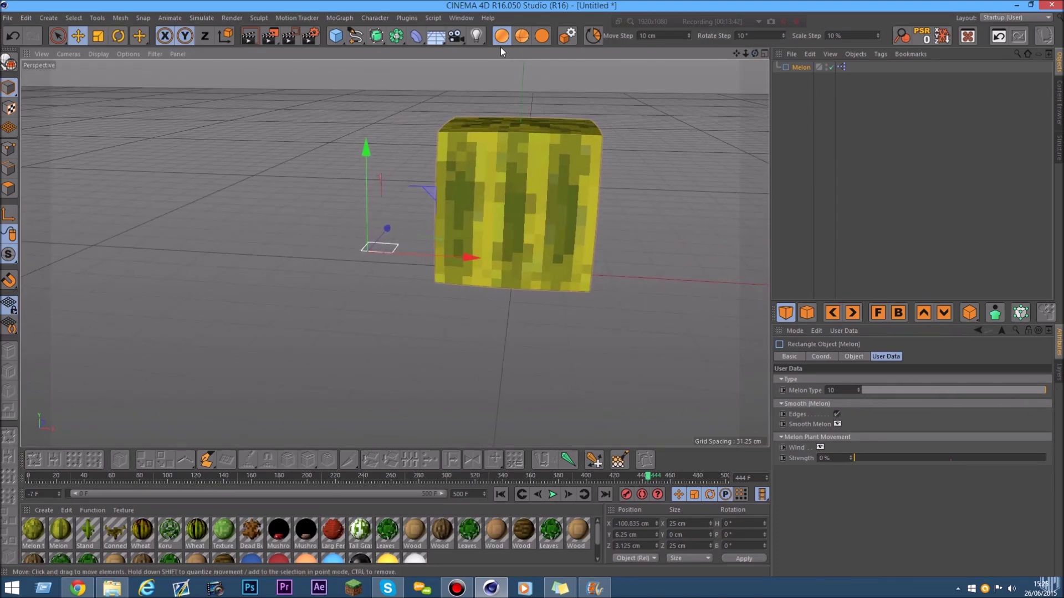
Toggle the Melon's Edges and Smooth Melon options and inspect the block's shape
left_click(837, 414)
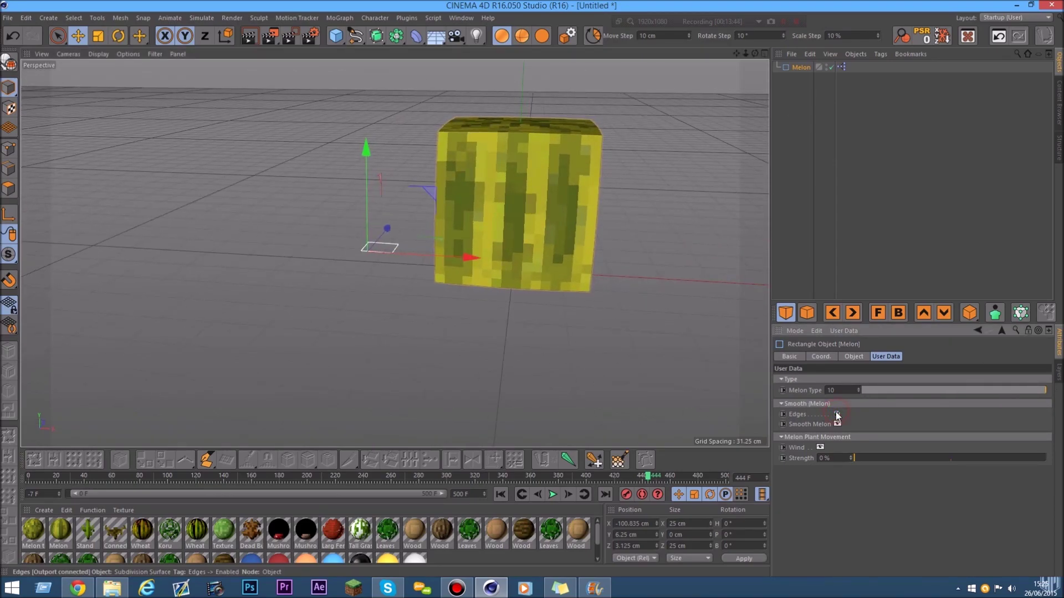
scroll(564, 150, "up", 2)
left_click(837, 424)
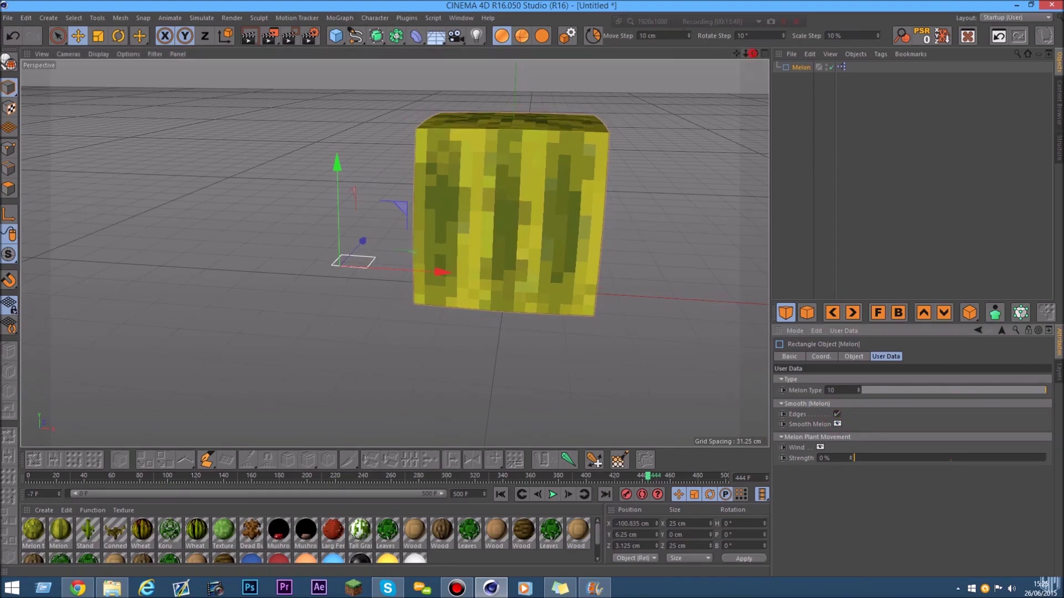
left_click_drag(754, 53, 776, 33)
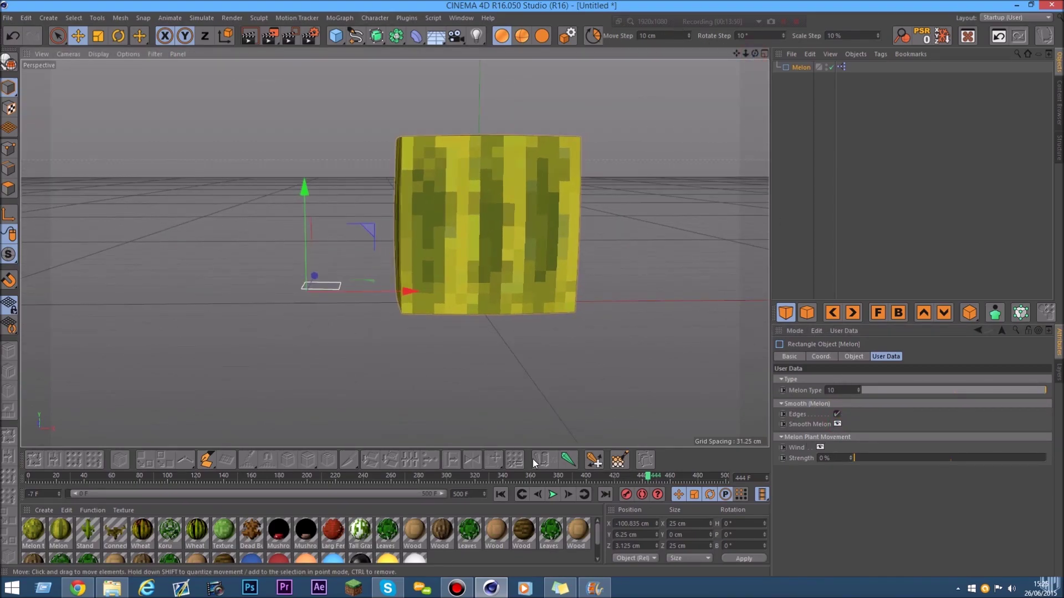
Set the Melon Type to 7 and play the animation with the wind Strength raised to 51%
left_click(967, 390)
left_click(991, 390)
left_click(552, 495)
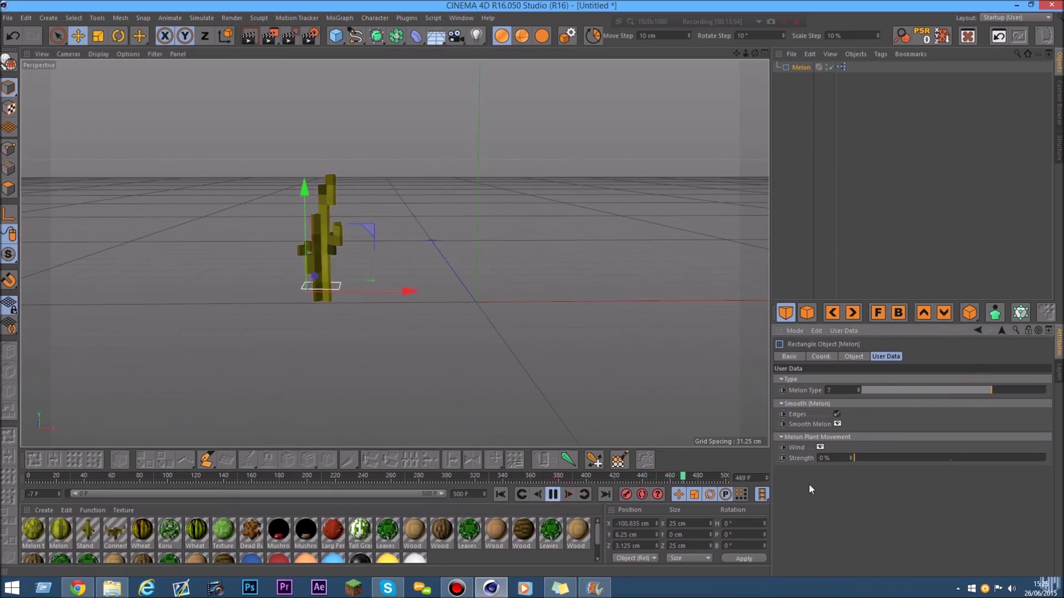
left_click_drag(863, 461, 948, 463)
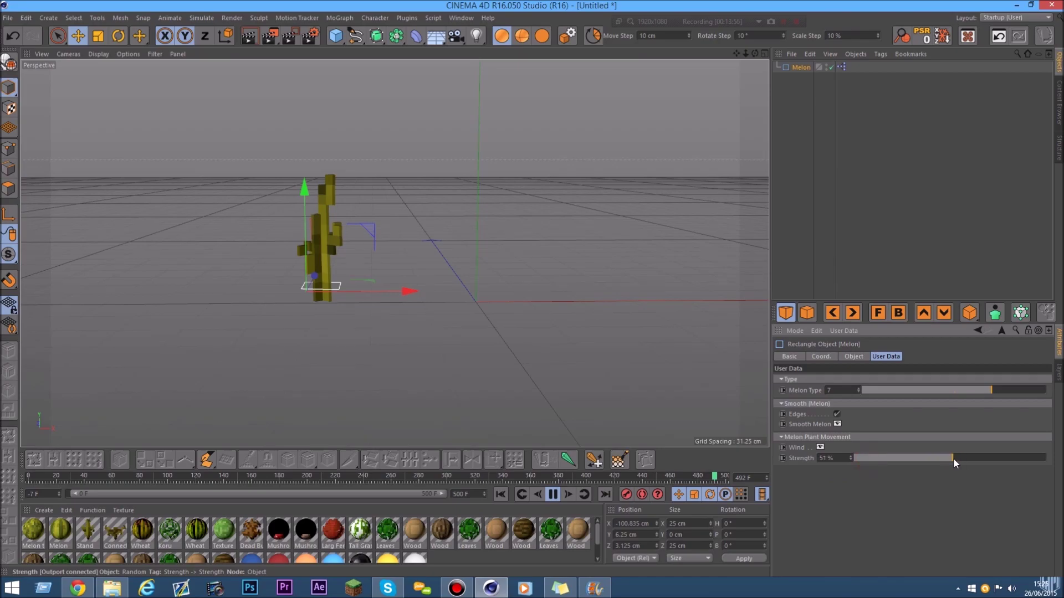
scroll(317, 245, "up", 4)
left_click(337, 323)
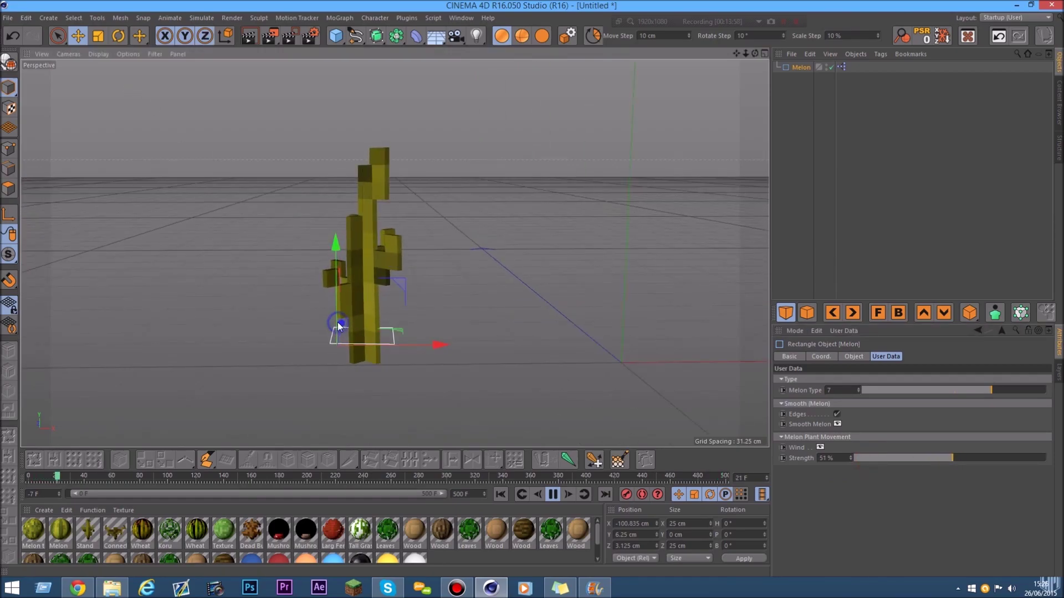
right_click_drag(338, 325, 365, 304, "alt")
mouse_move(755, 53)
left_mouse_down()
mouse_move(709, 55)
mouse_move(755, 56)
left_mouse_up()
left_click_drag(855, 144, 781, 36)
Replace the Melon with the Pumpking from the content library and stop the animation
left_click(802, 68)
key("Delete")
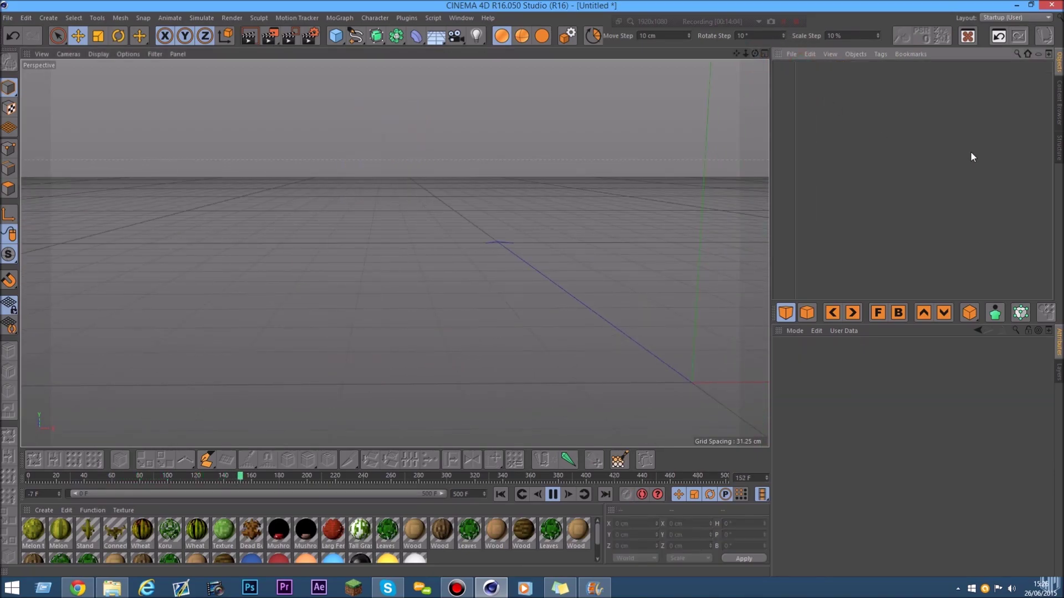
left_click(1058, 111)
double_click(850, 191)
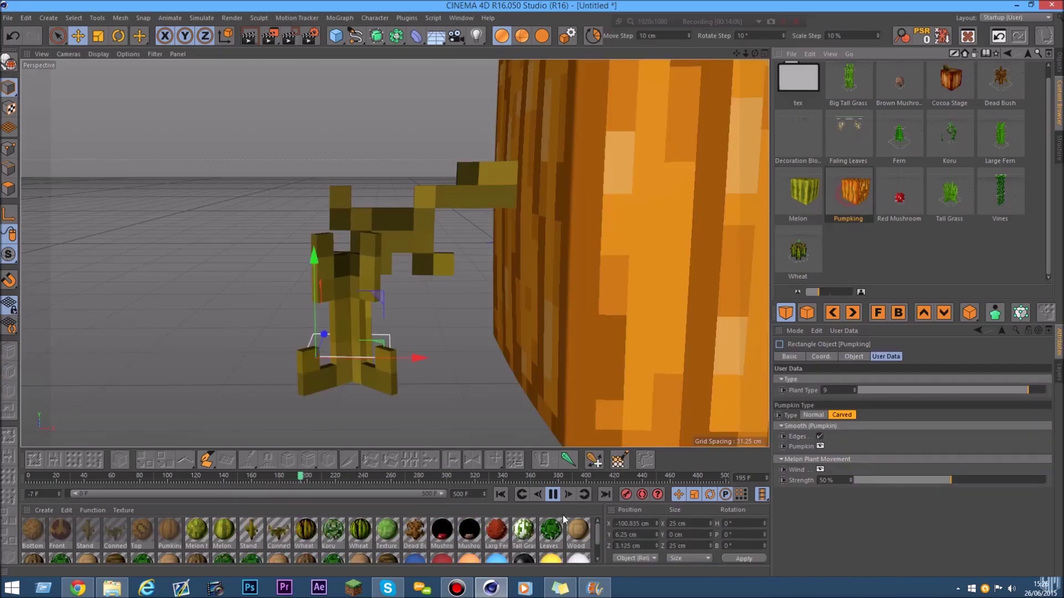
left_click(552, 494)
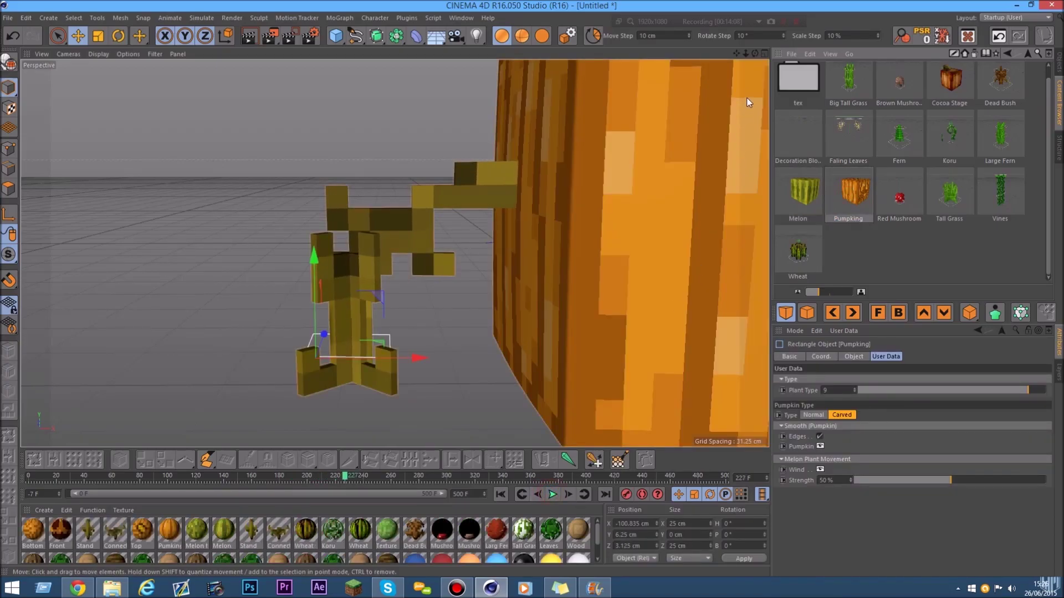
mouse_move(746, 53)
left_mouse_down()
mouse_move(693, 53)
mouse_move(760, 55)
left_mouse_up()
left_click_drag(533, 283, 443, 283, "alt")
scroll(533, 283, "up", 2)
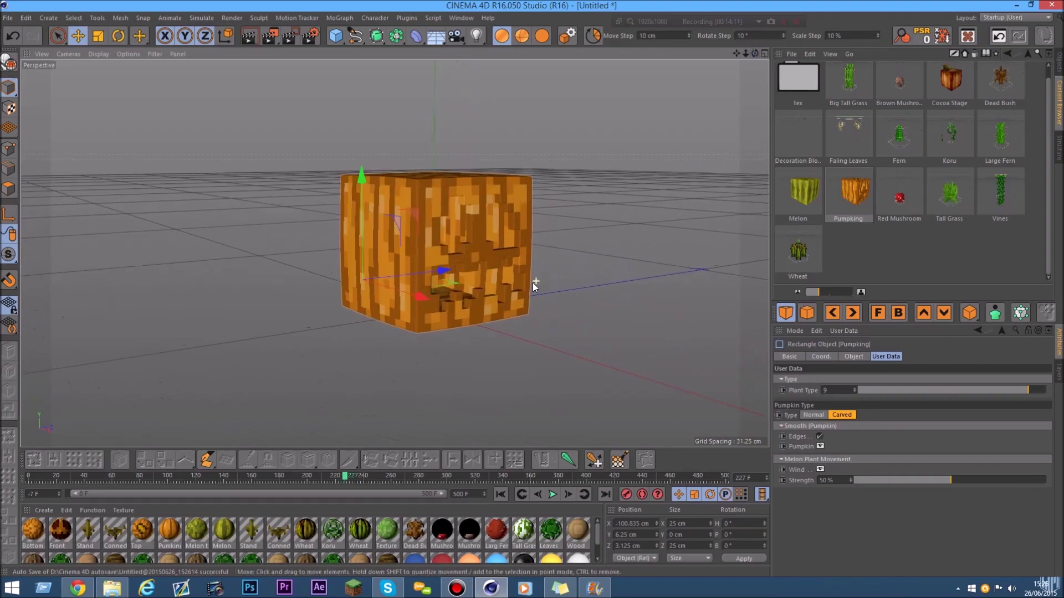
Switch the pumpkin type to Normal and back to Carved, inspecting the block's faces
left_click(814, 415)
left_click_drag(394, 170, 499, 201, "alt")
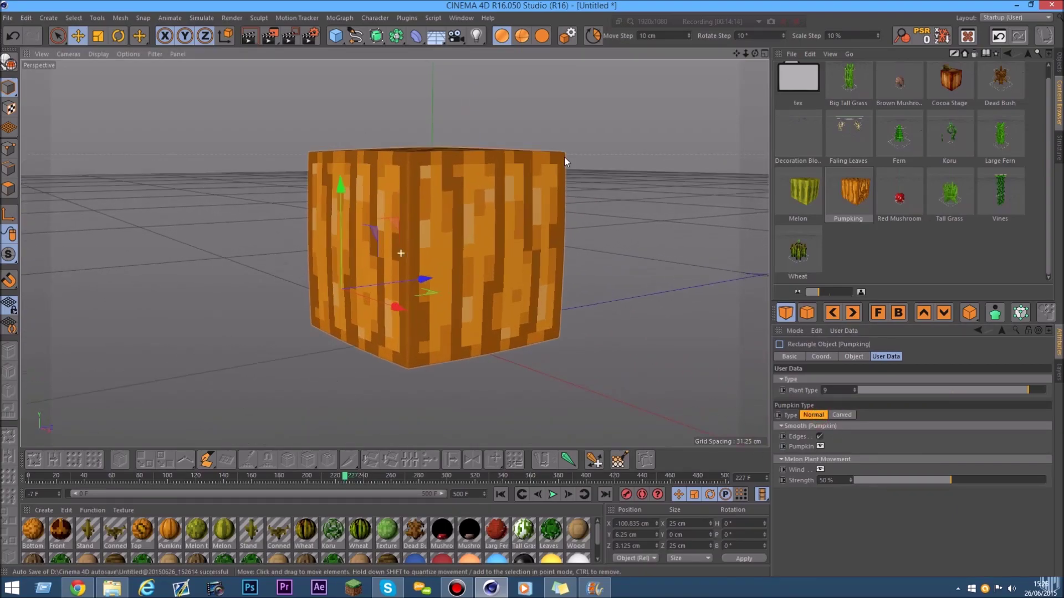
left_click_drag(745, 53, 866, 248)
left_click(848, 414)
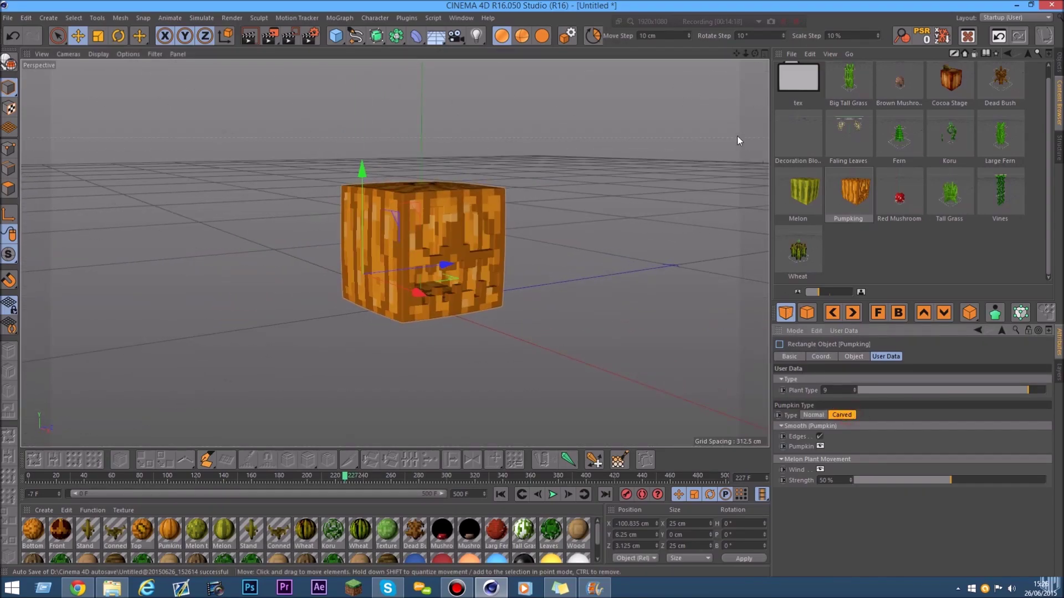
left_click_drag(755, 53, 737, 54)
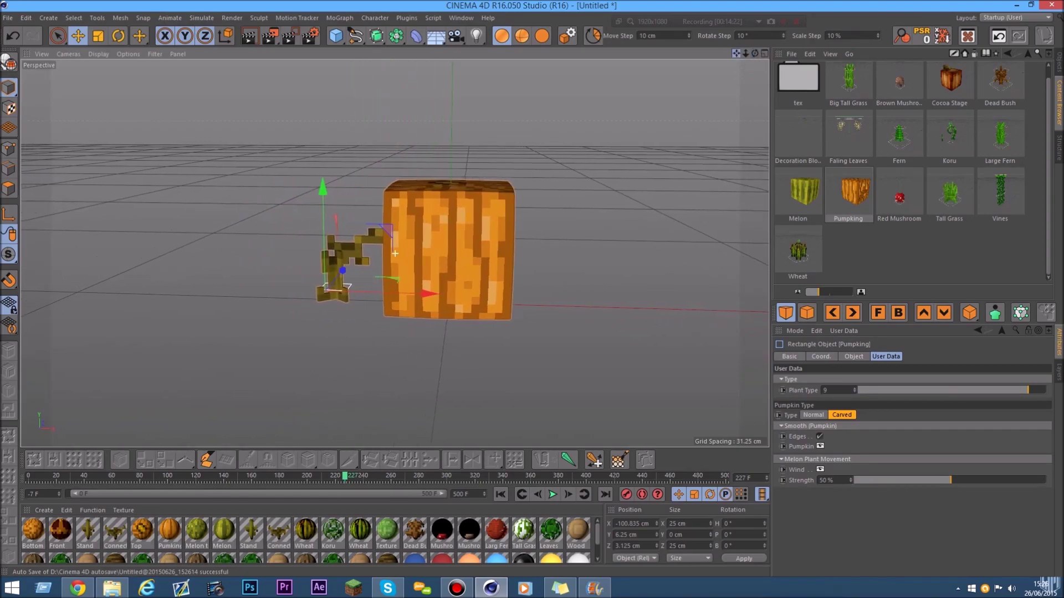
Raise the Pumpking's Plant Type to 10
mouse_move(1022, 391)
left_mouse_down()
mouse_move(876, 388)
mouse_move(1036, 393)
left_mouse_up()
left_click_drag(755, 53, 709, 54)
left_click_drag(1028, 392, 1047, 390)
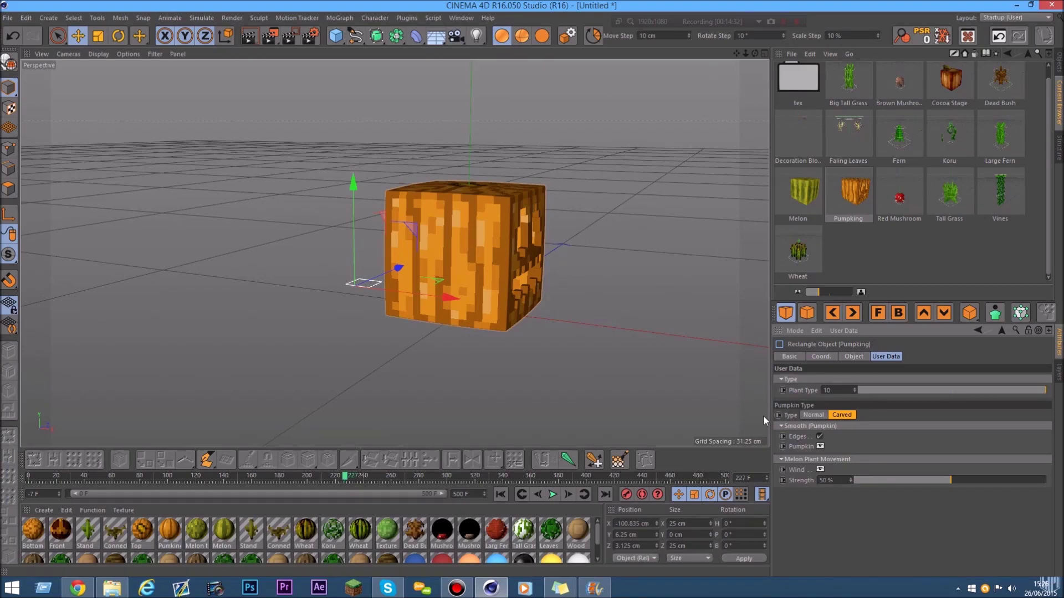
Alternate the full-grown pumpkin between the Normal and Carved types, ending on Carved
left_click(823, 415)
left_click(842, 415)
left_click(814, 416)
left_click(845, 416)
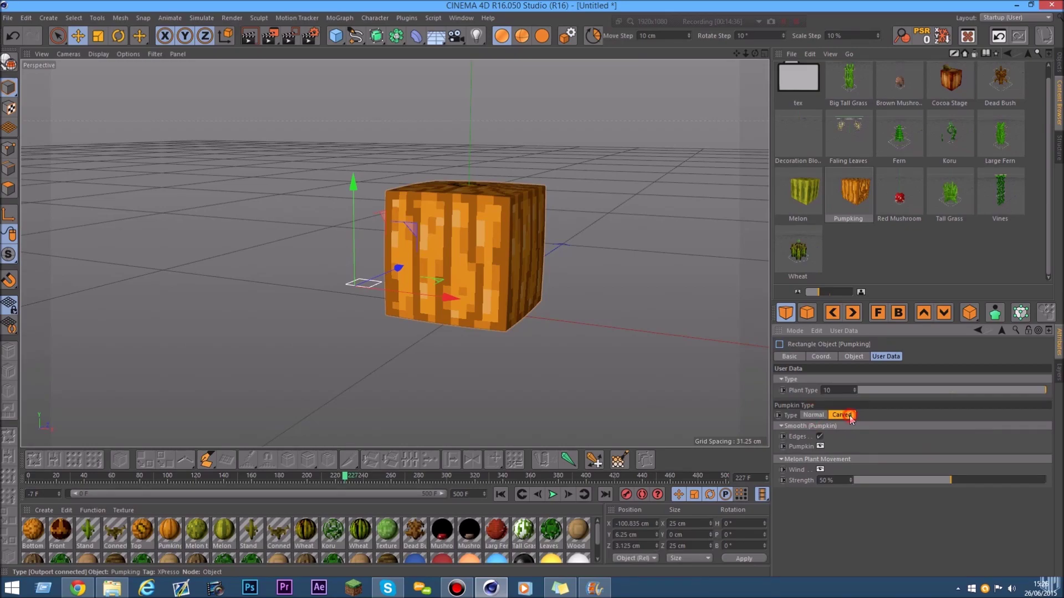
Turn the pumpkin's Edges smoothing off and on again, and toggle its Pumpkin smoothing option
left_click(820, 437)
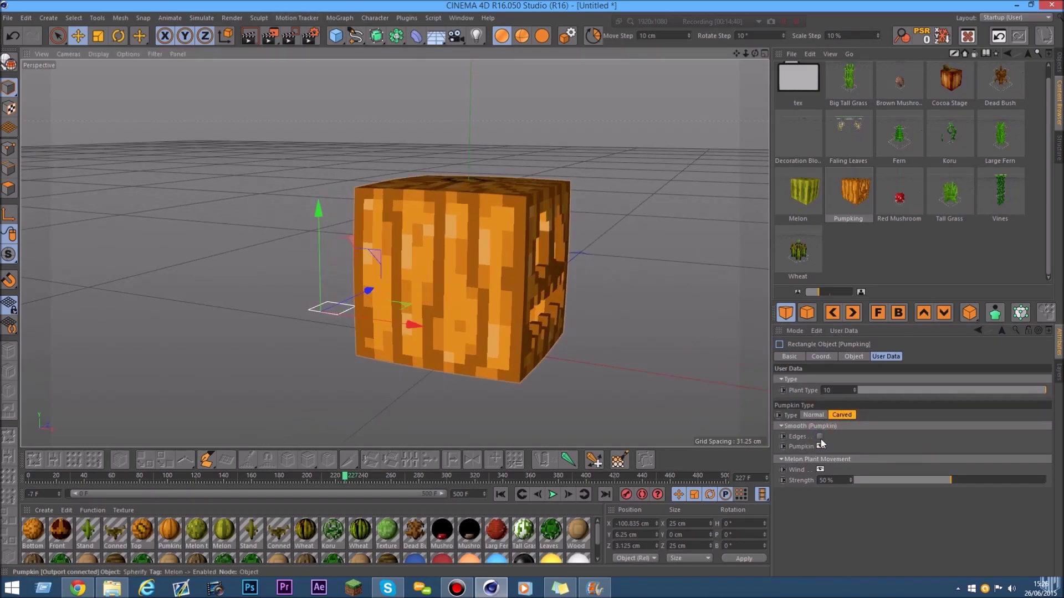
left_click(820, 440)
left_click(820, 447)
left_click_drag(756, 54, 761, 56)
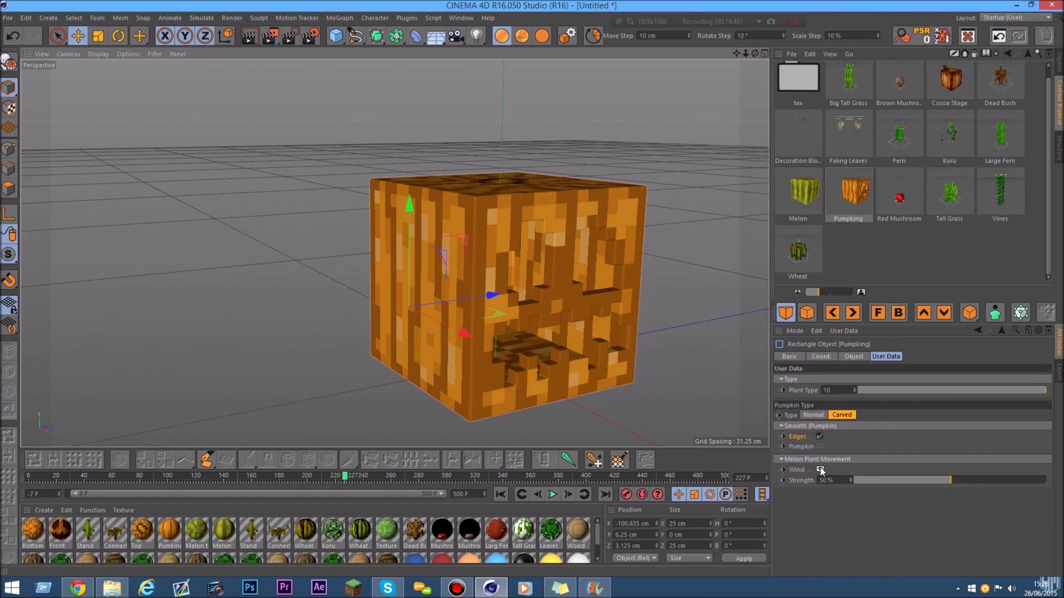
Play the animation with the Pumpking's Plant Type at 3 and raised to 5, and stop playback
left_click(926, 392)
left_click(553, 495)
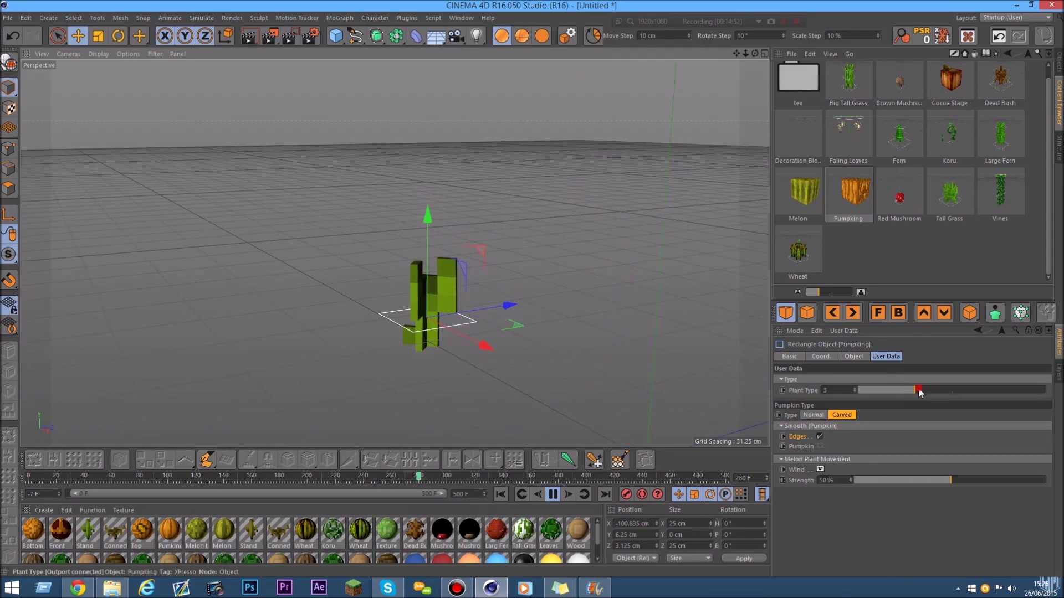
left_click_drag(919, 390, 953, 391)
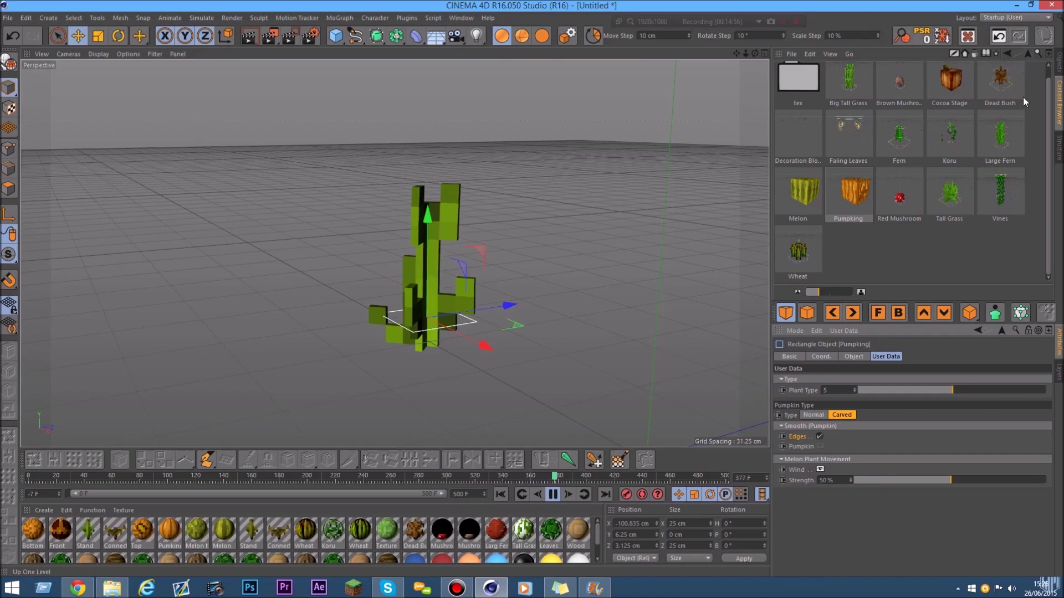
left_click(553, 493)
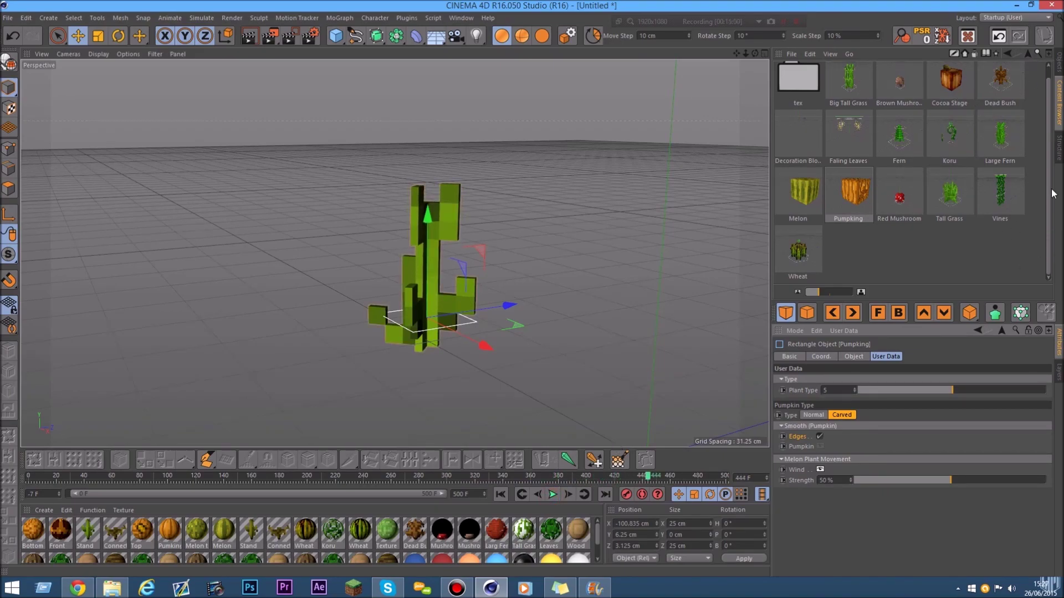
Go up to the pack's main folder in the content library and delete the Pumpking from the scene
left_click(1026, 54)
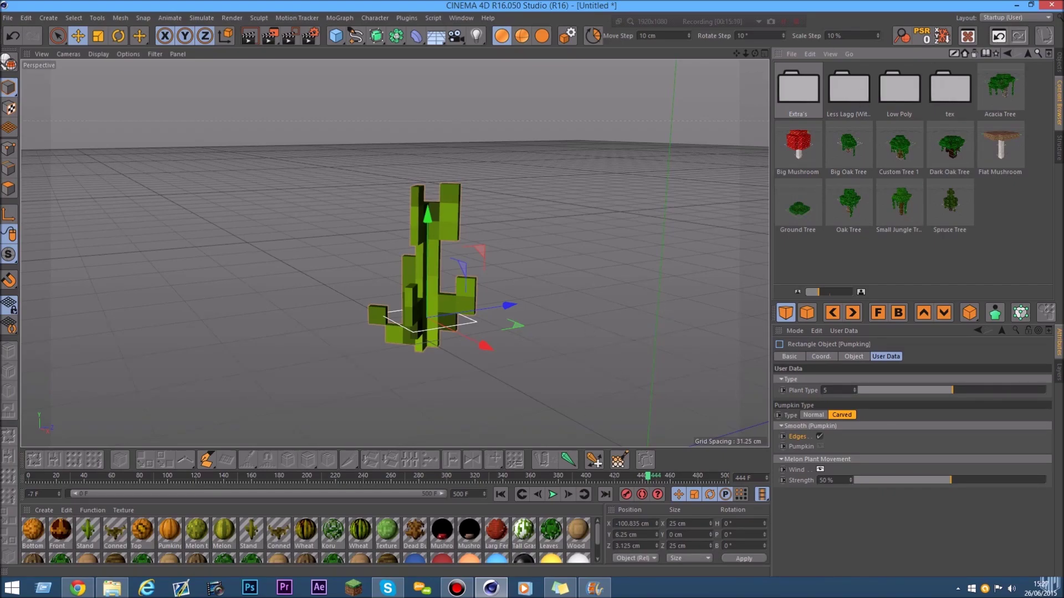
left_click(1058, 64)
left_click(852, 66)
key("Delete")
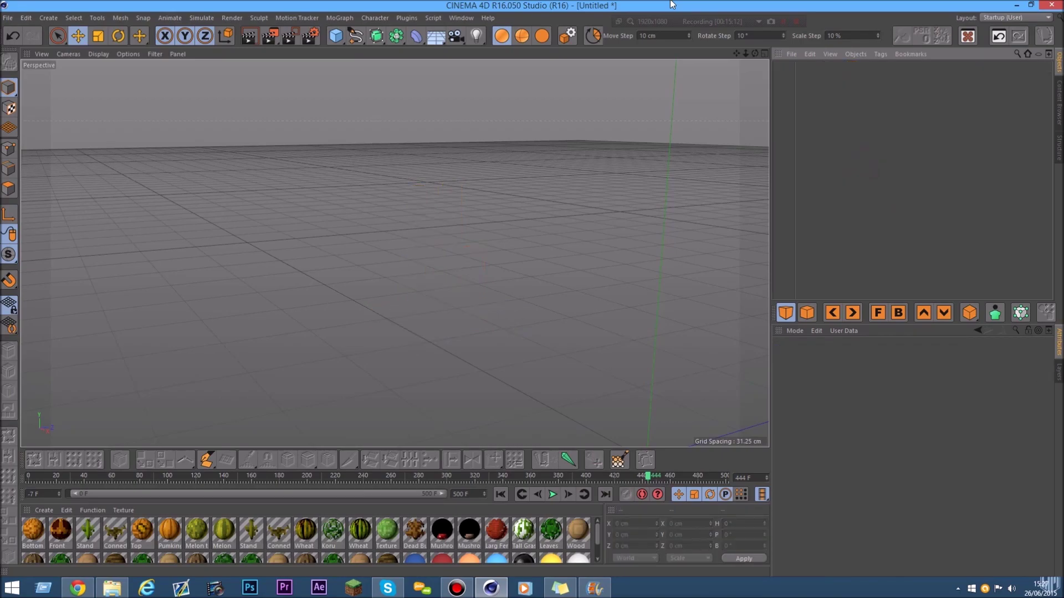
Show the pack's main folder in the content library again and reframe the empty scene around the origin
left_click(1057, 99)
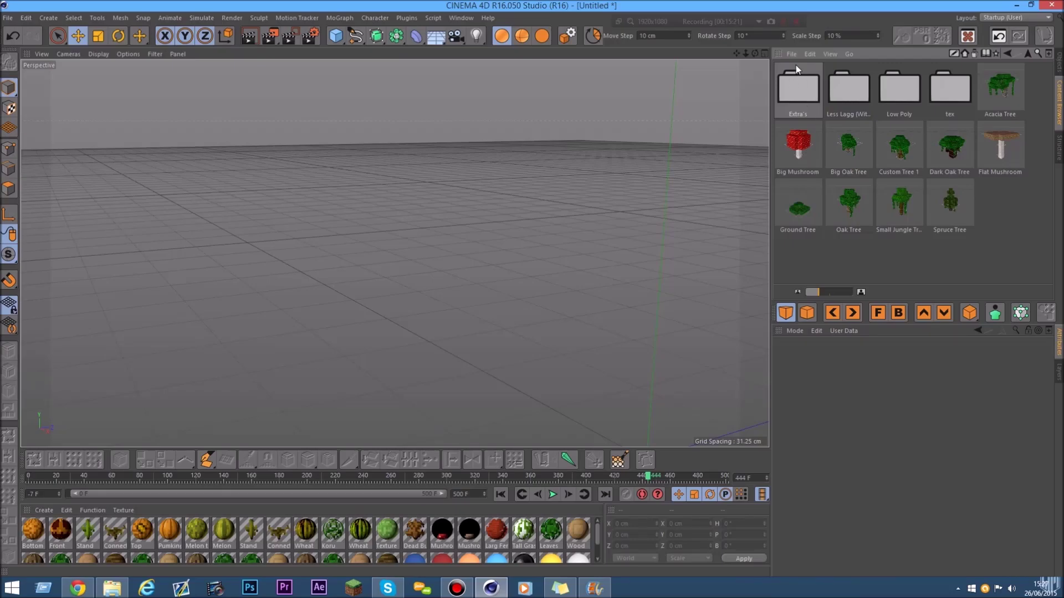
left_click_drag(745, 53, 697, 30)
left_click_drag(754, 53, 395, 253)
scroll(479, 203, "up", 3)
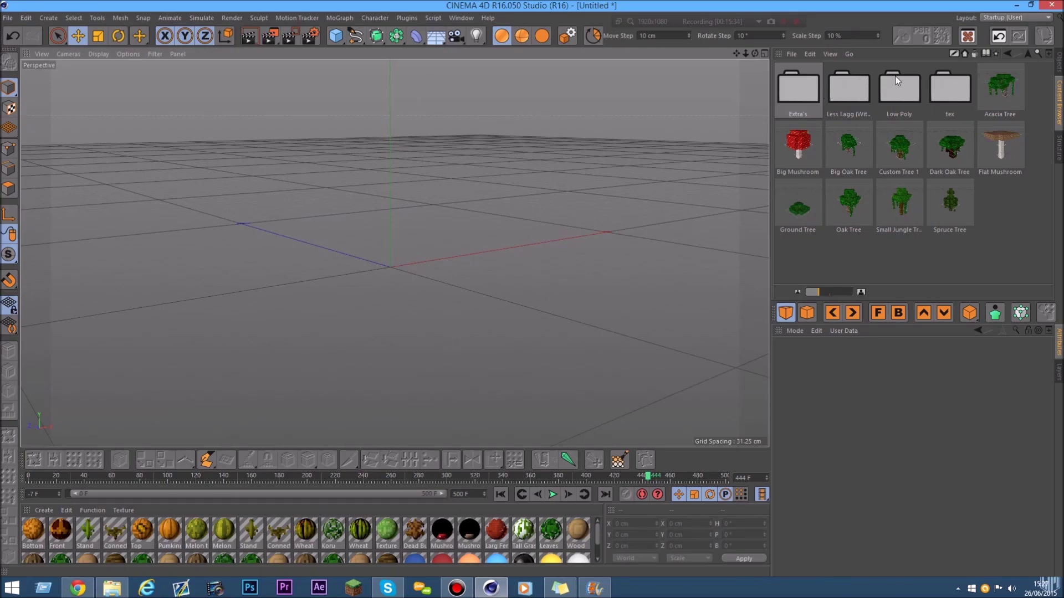
Load the Flat Mushroom from the Low Poly folder into the scene and set its subdivision Number to 4
double_click(902, 90)
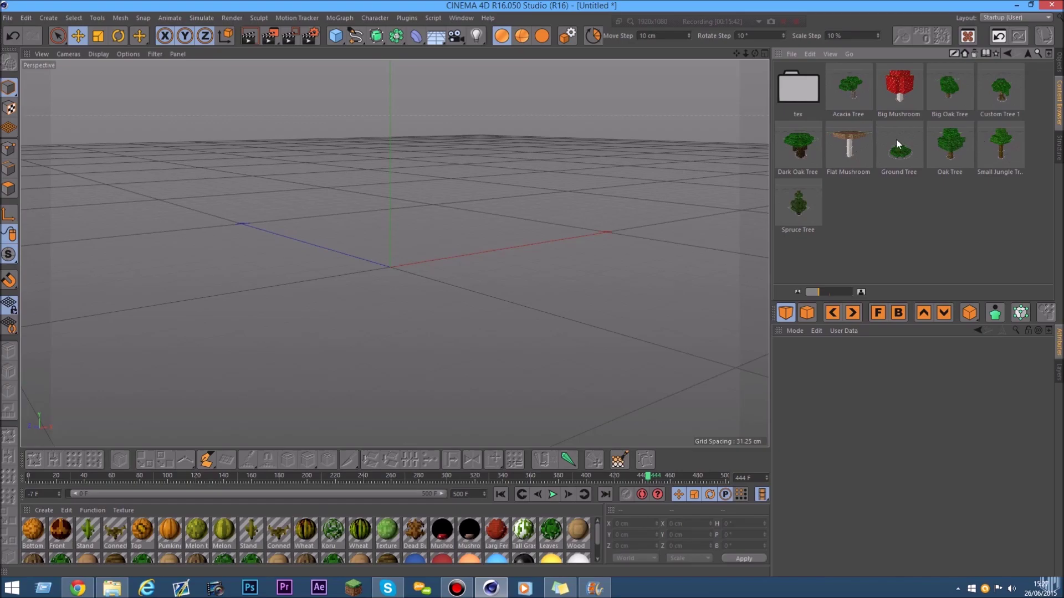
double_click(856, 129)
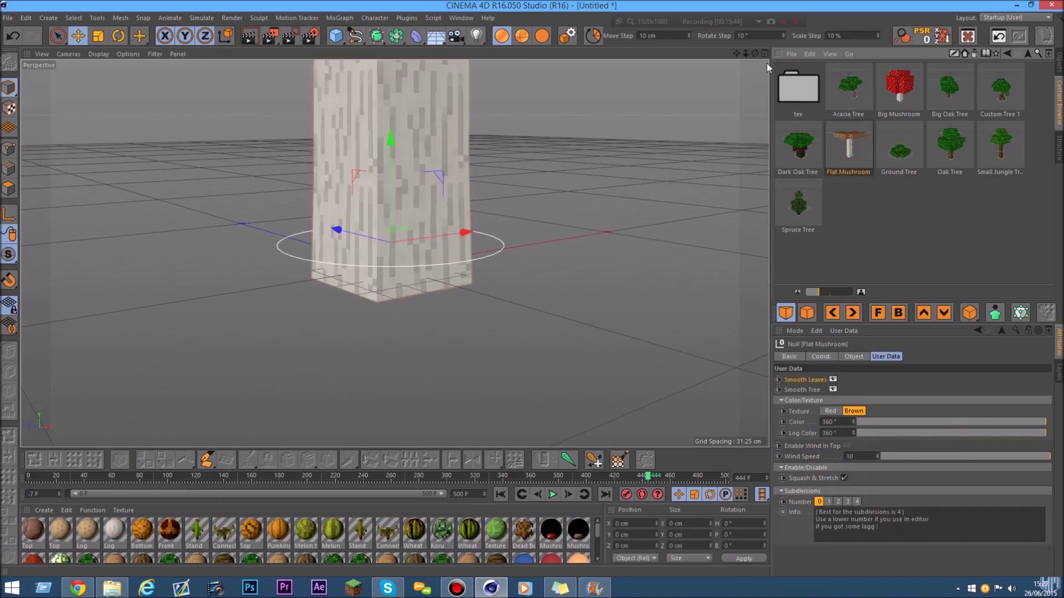
left_click(856, 501)
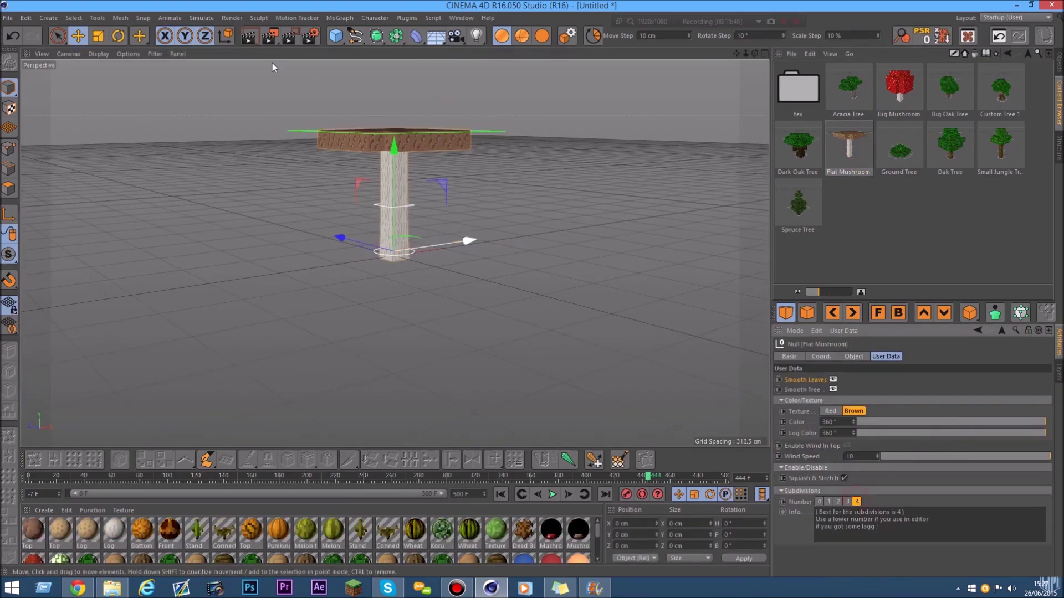
Move the Flat Mushroom's Top controller to bend the stem and shift the cap
scroll(415, 170, "up", 5)
left_click(536, 83)
mouse_move(428, 94)
left_mouse_down()
mouse_move(407, 95)
mouse_move(465, 111)
mouse_move(432, 79)
mouse_move(390, 83)
mouse_move(436, 73)
mouse_move(404, 95)
mouse_move(430, 75)
mouse_move(436, 94)
mouse_move(442, 80)
left_mouse_up()
mouse_move(745, 54)
left_mouse_down()
mouse_move(726, 57)
mouse_move(754, 33)
mouse_move(760, 58)
left_mouse_up()
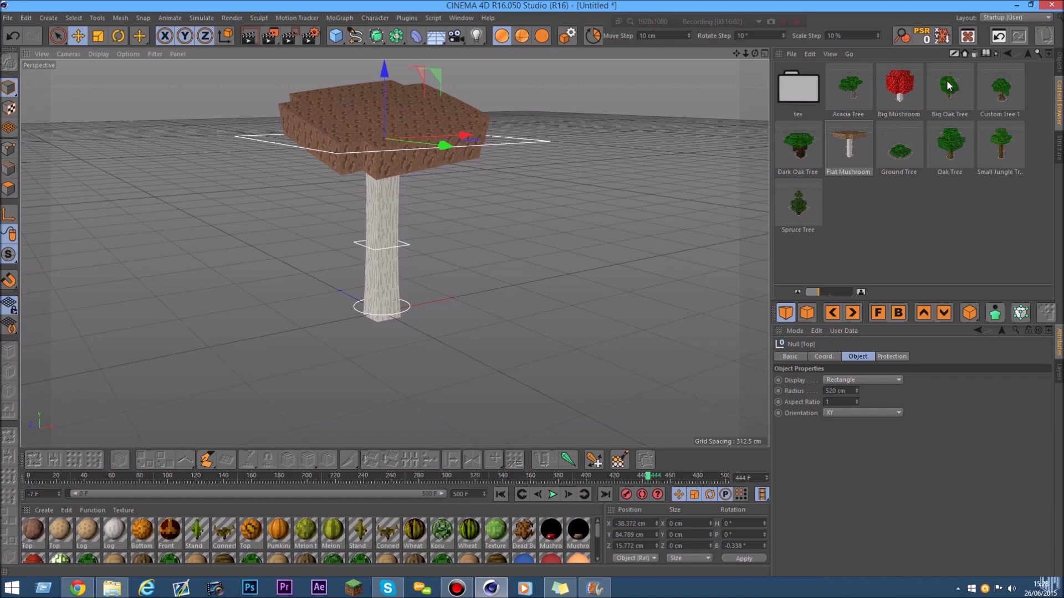
Load the low-poly Small Jungle Tree, place it beside the mushroom, and shift its Middle controller to bend the trunk
double_click(997, 147)
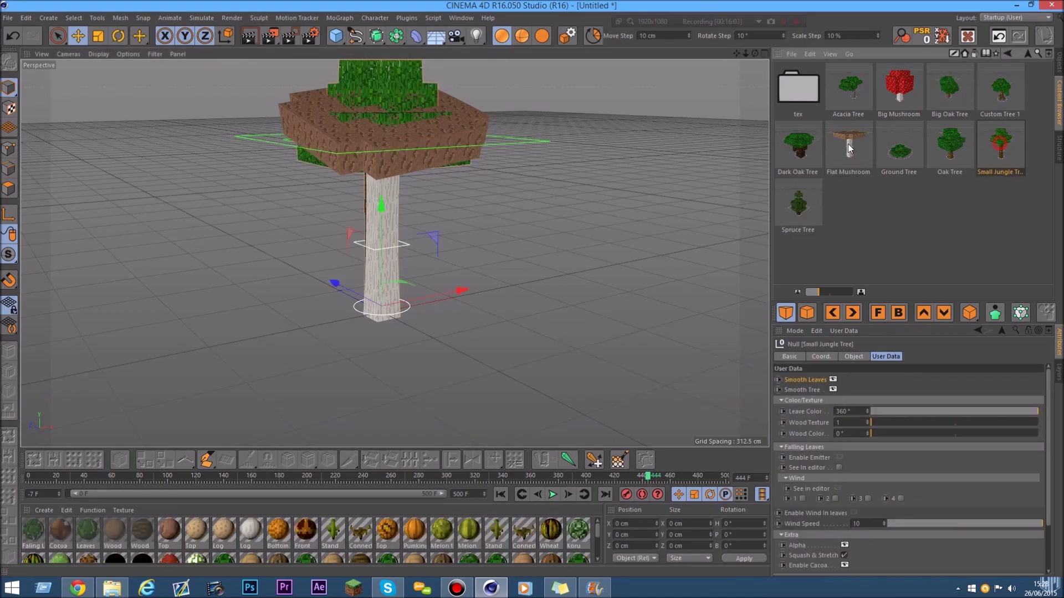
left_click_drag(470, 297, 250, 257)
left_click(238, 269)
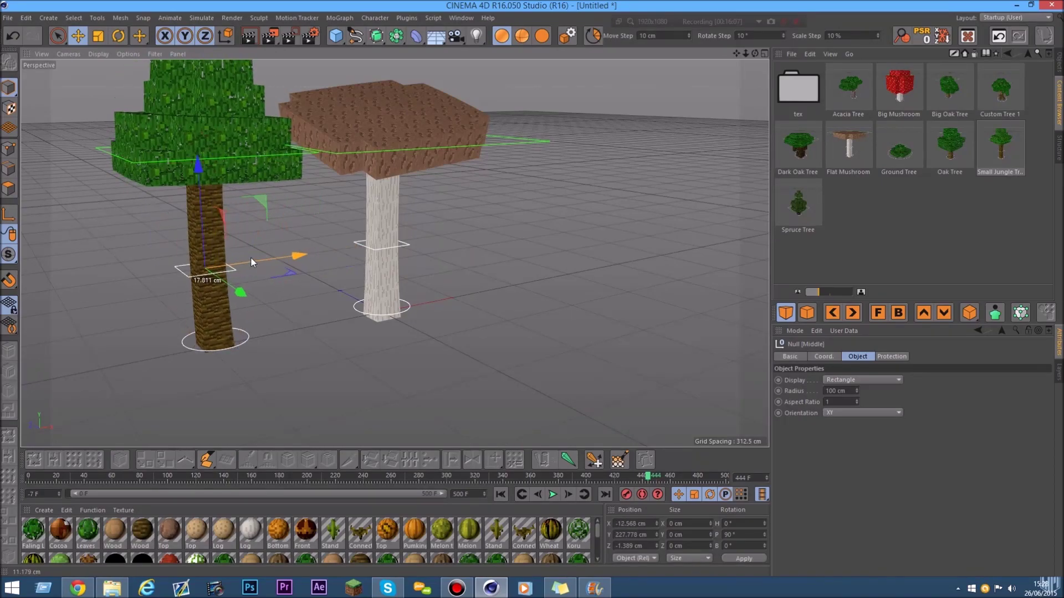
Delete the Flat Mushroom and the Small Jungle Tree from the scene and clear out all the leftover materials
left_click(1058, 68)
left_click_drag(815, 218, 776, 5)
key("Delete")
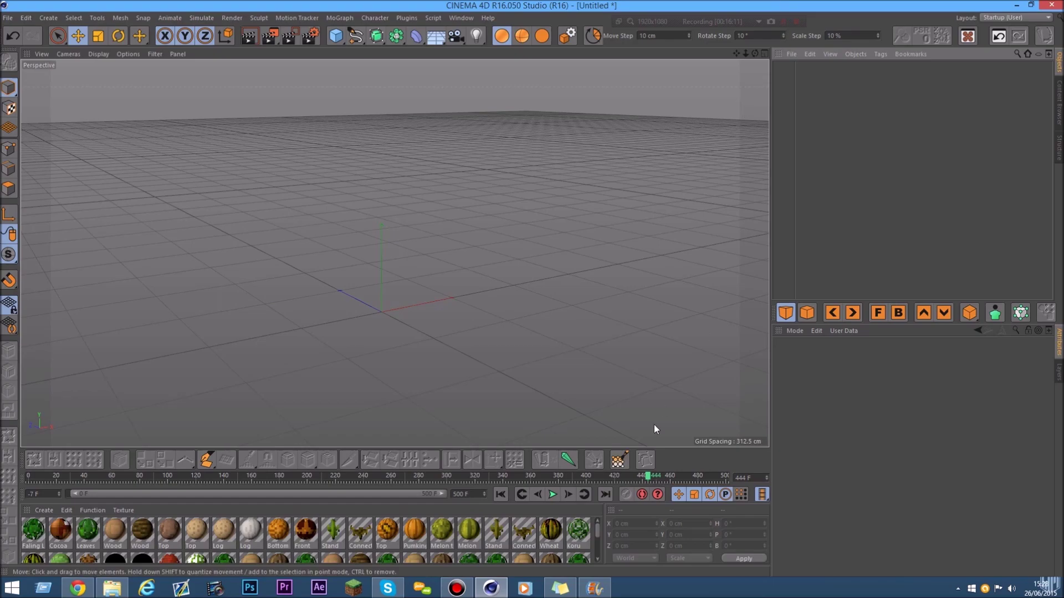
right_click(552, 535)
left_click(571, 557)
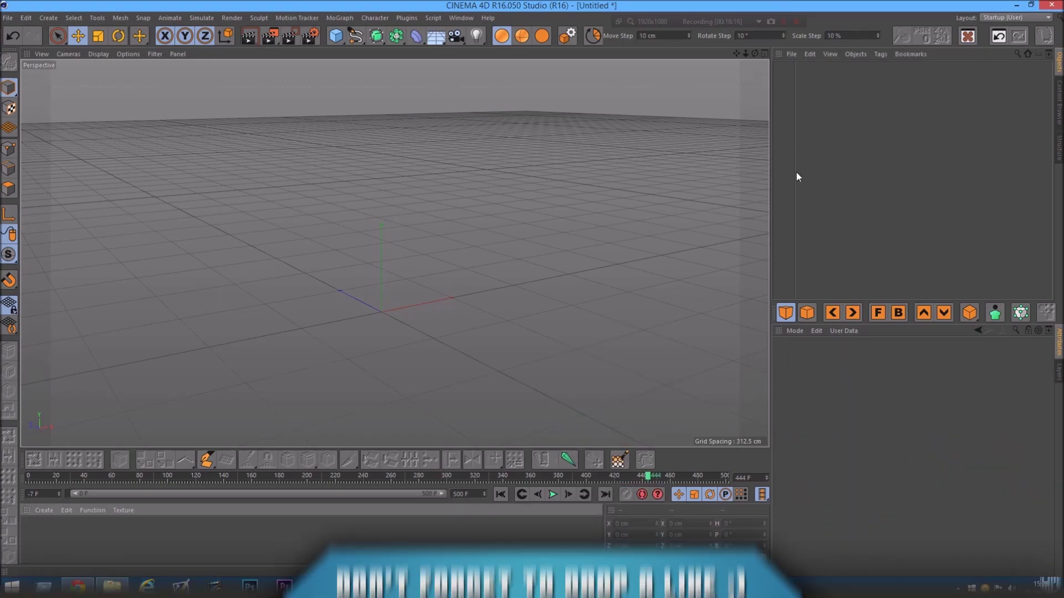
left_click_drag(795, 172, 863, 172)
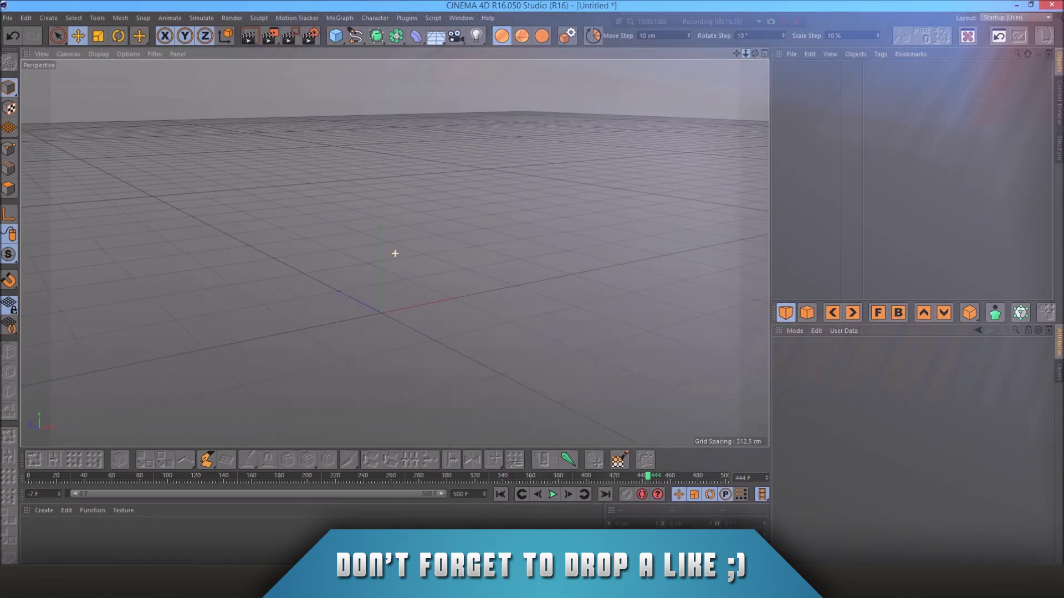
left_click_drag(755, 53, 726, 57)
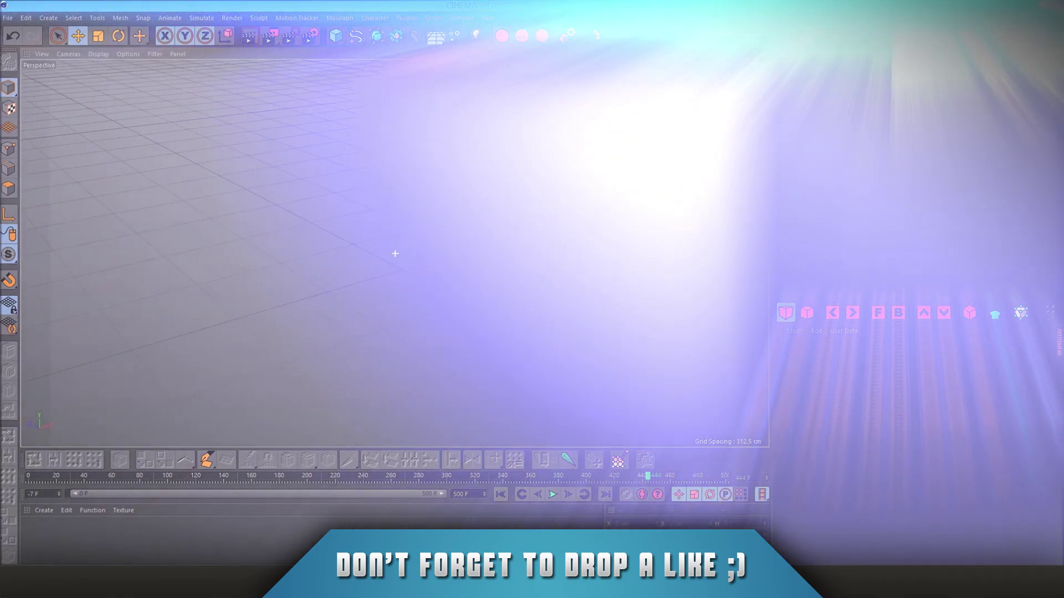